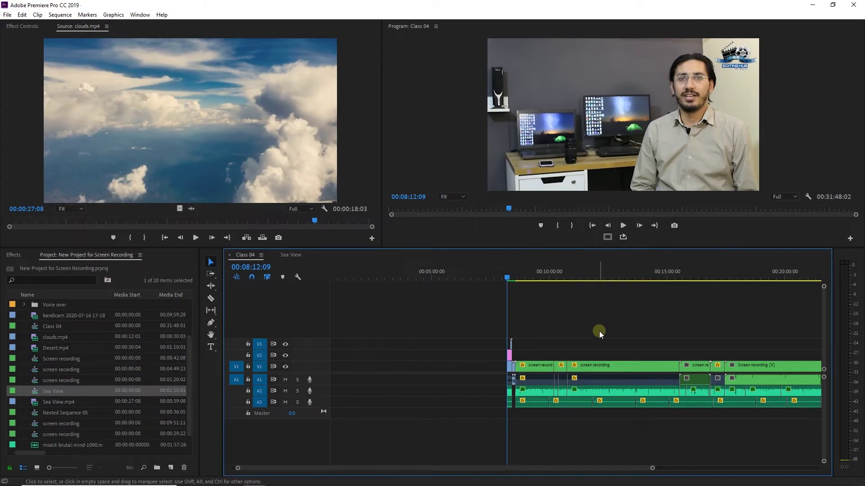
- Examine the clip layout of the Class 04 sequence around its opening section
{"action": "key", "text": "minus"}
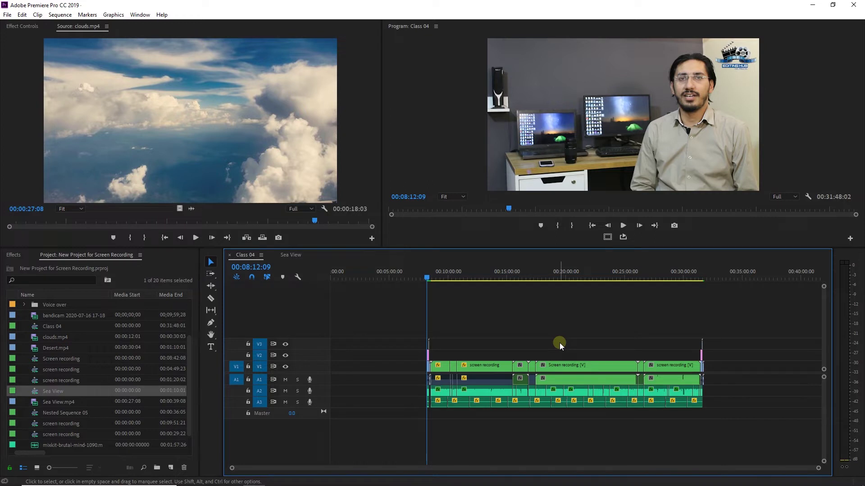
{"action": "key", "text": "="}
{"action": "key", "text": "="}
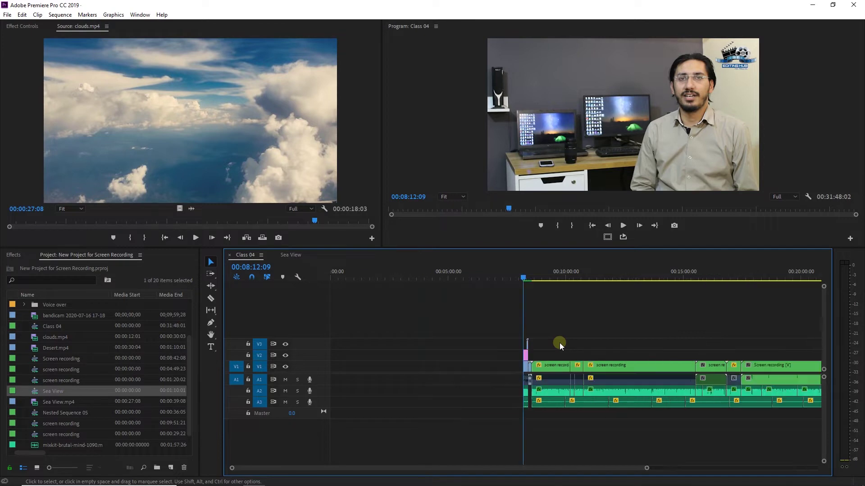
{"action": "scroll", "coordinate": [608, 329], "scroll_direction": "down", "scroll_amount": 5}
{"action": "scroll", "coordinate": [607, 330], "scroll_direction": "down", "scroll_amount": 4}
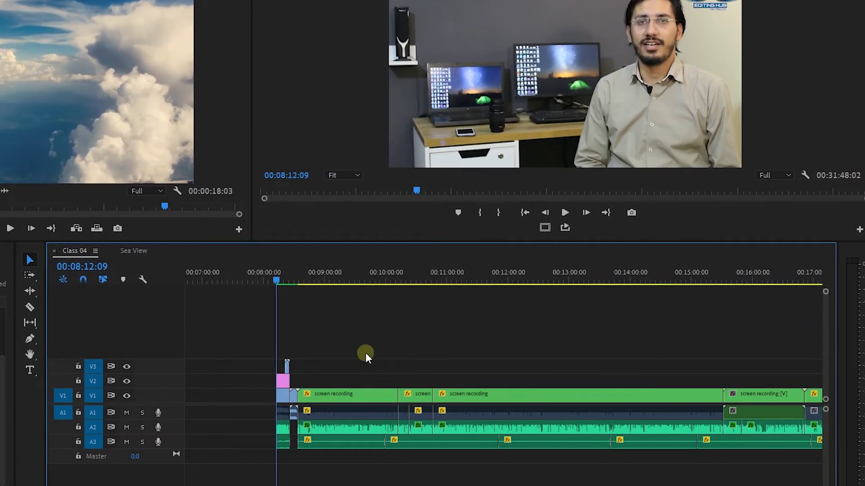
{"action": "scroll", "coordinate": [363, 357], "scroll_direction": "down", "scroll_amount": 1}
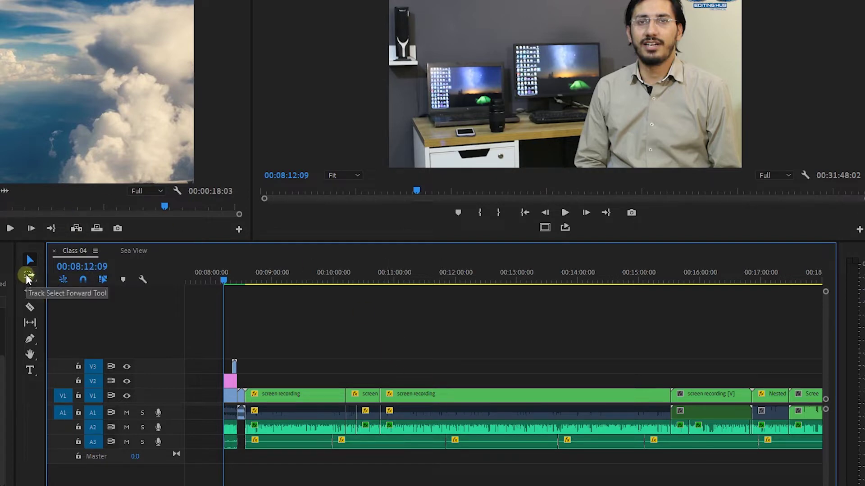
- Try a Razor cut in the long screen recording clip on V1 at about 00:11:42, and undo it
{"action": "left_click", "coordinate": [30, 308]}
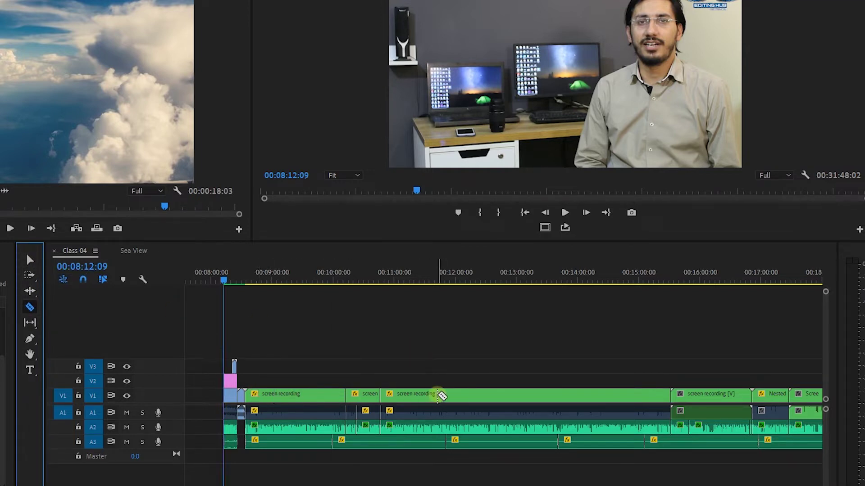
{"action": "left_click", "coordinate": [438, 395]}
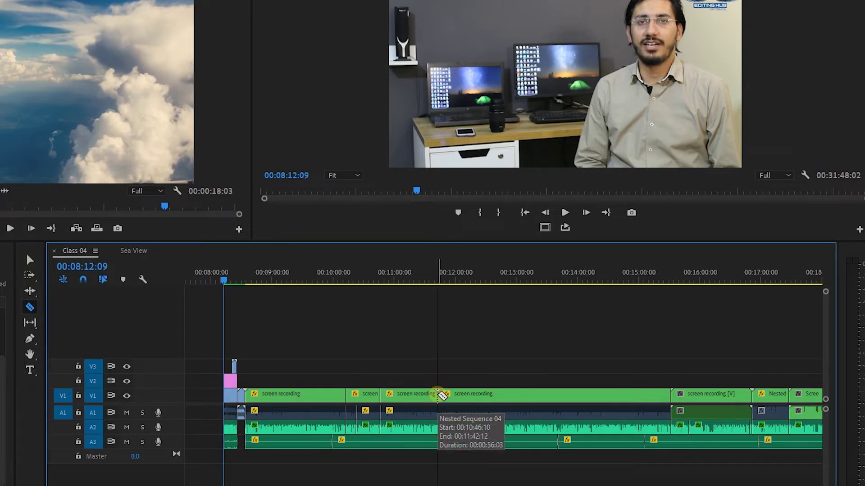
{"action": "key", "text": "ctrl+z"}
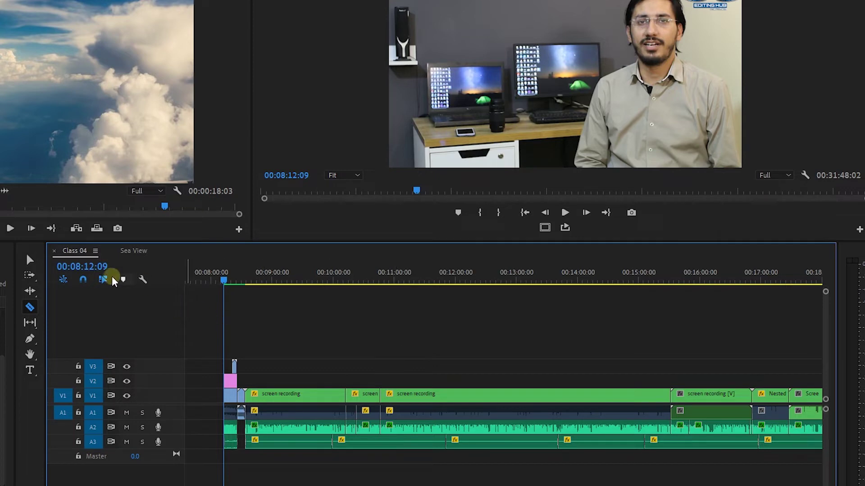
{"action": "left_click", "coordinate": [30, 260]}
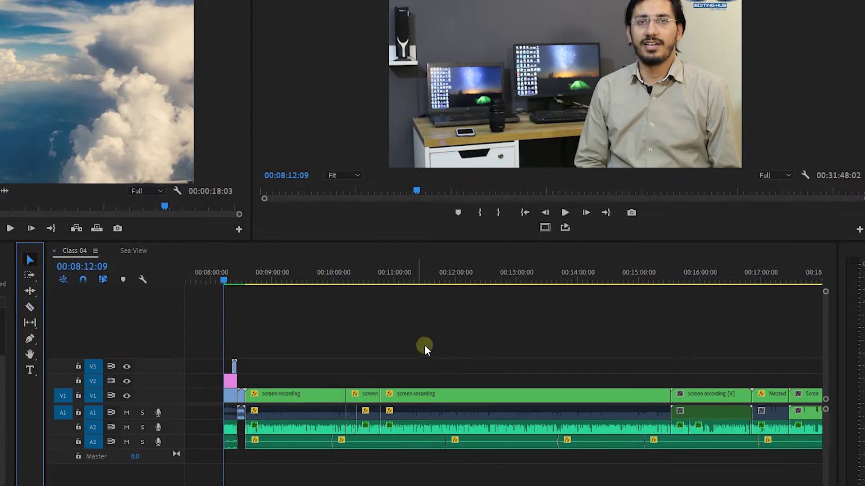
- Inspect the screen recording clips on V1 and individual audio clips on A2 and A3 across the Class 04 sequence
{"action": "left_click", "coordinate": [502, 400]}
{"action": "scroll", "coordinate": [504, 396], "scroll_direction": "down", "scroll_amount": 3}
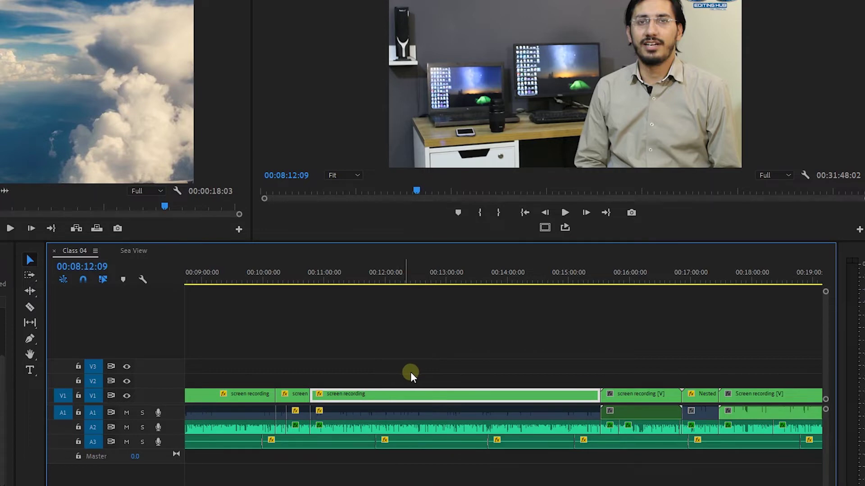
{"action": "key", "text": "minus"}
{"action": "scroll", "coordinate": [529, 374], "scroll_direction": "down", "scroll_amount": 1}
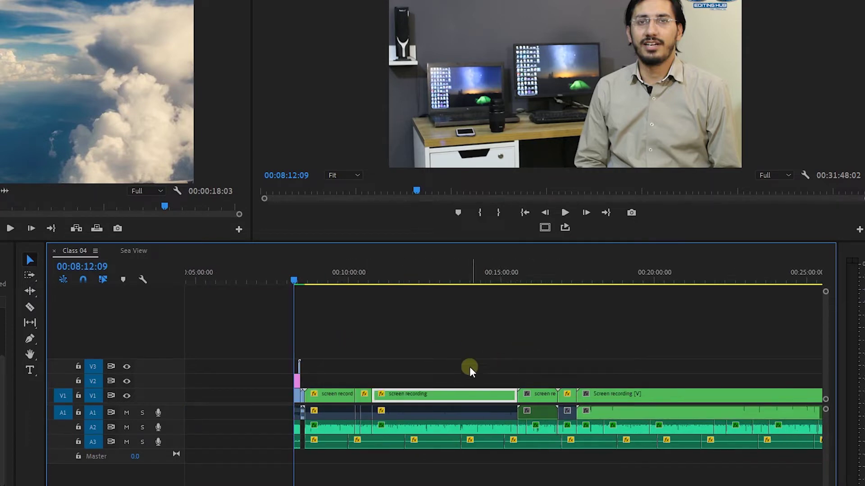
{"action": "key", "text": "minus"}
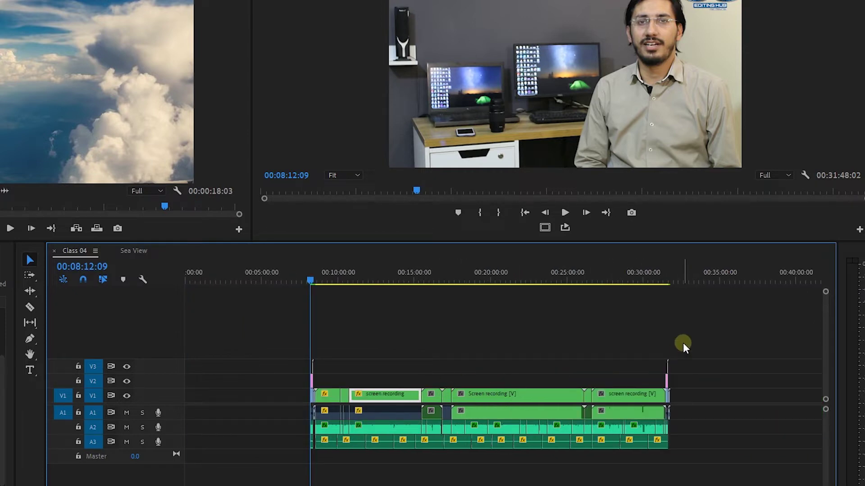
{"action": "left_click", "coordinate": [461, 280]}
{"action": "left_click", "coordinate": [517, 398]}
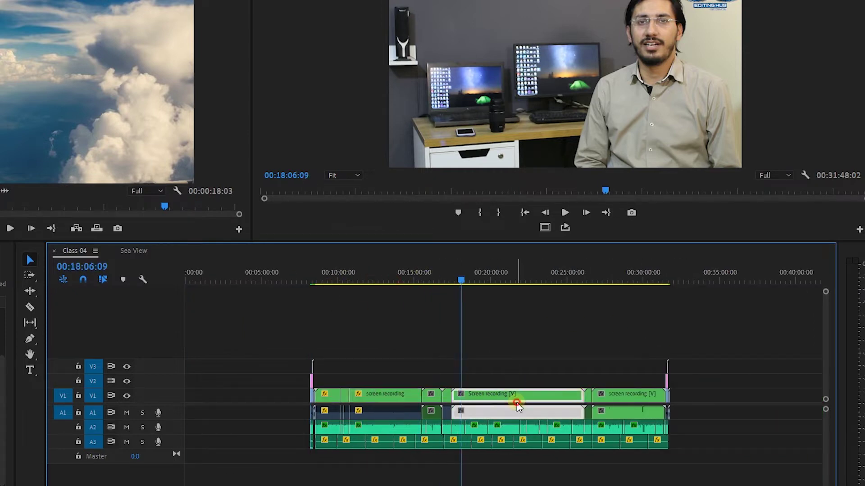
{"action": "left_click", "coordinate": [560, 433]}
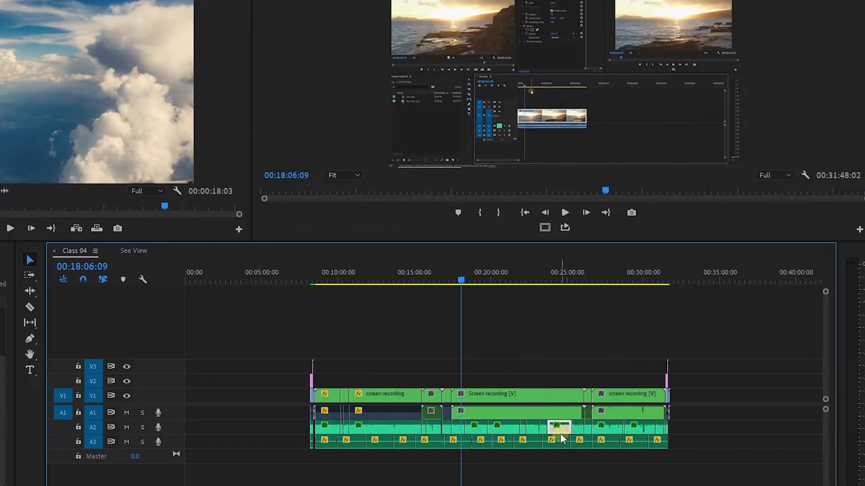
{"action": "left_click", "coordinate": [603, 440]}
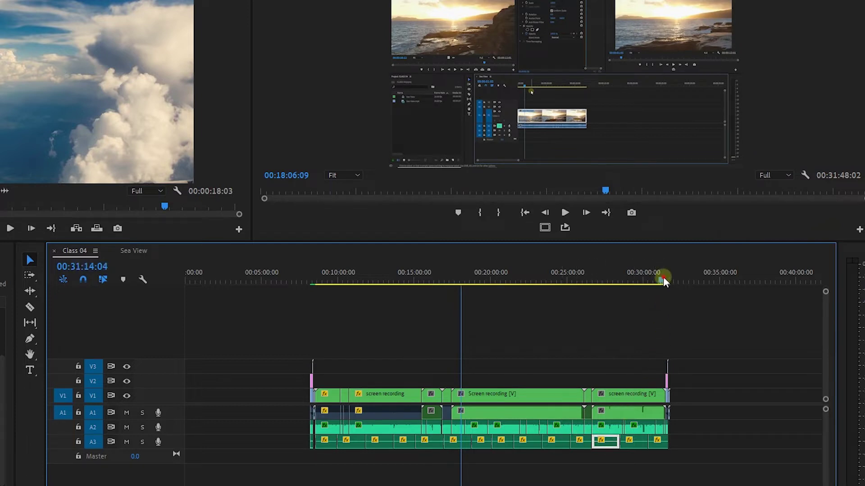
- Examine the closing clips of the Class 04 sequence with the playhead at 00:31:29:10
{"action": "left_click", "coordinate": [662, 284]}
{"action": "key", "text": "equal"}
{"action": "key", "text": "equal"}
{"action": "key", "text": "equal"}
{"action": "left_click", "coordinate": [541, 278]}
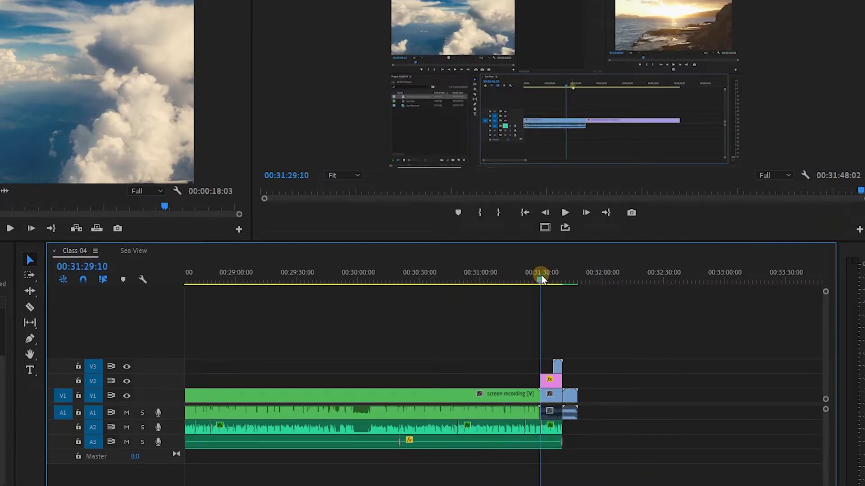
{"action": "key", "text": "minus"}
{"action": "key", "text": "minus"}
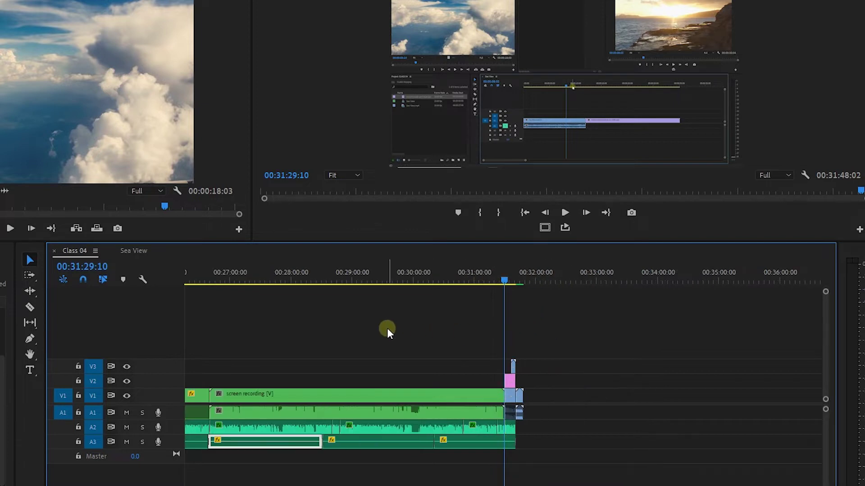
{"action": "key", "text": "minus"}
- View the intro at 00:08:32:05 and examine the sequence's first clips from 00:08:12:09
{"action": "left_click", "coordinate": [315, 280]}
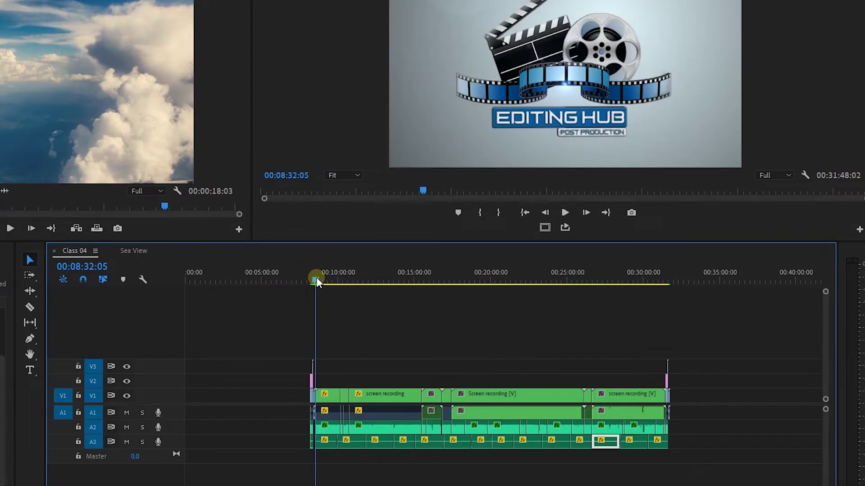
{"action": "key", "text": "equal"}
{"action": "key", "text": "equal"}
{"action": "key", "text": "equal"}
{"action": "key", "text": "equal"}
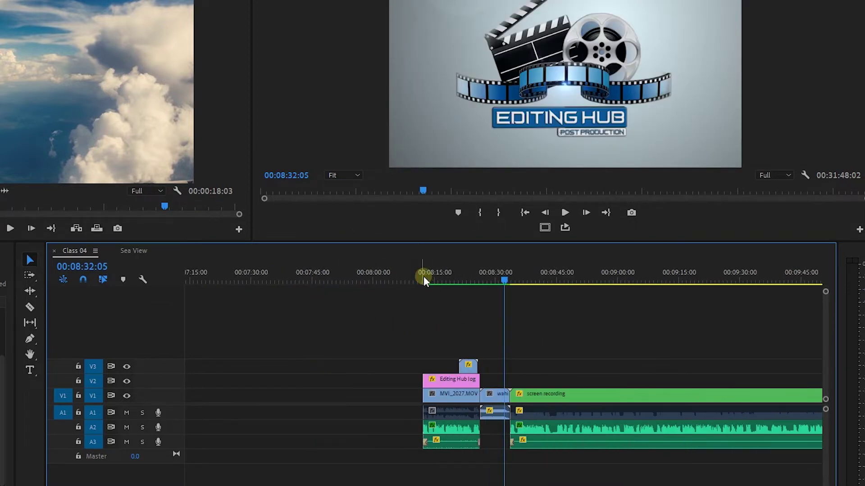
{"action": "left_click", "coordinate": [426, 281]}
{"action": "key", "text": "equal"}
{"action": "key", "text": "equal"}
{"action": "key", "text": "equal"}
{"action": "key", "text": "Down"}
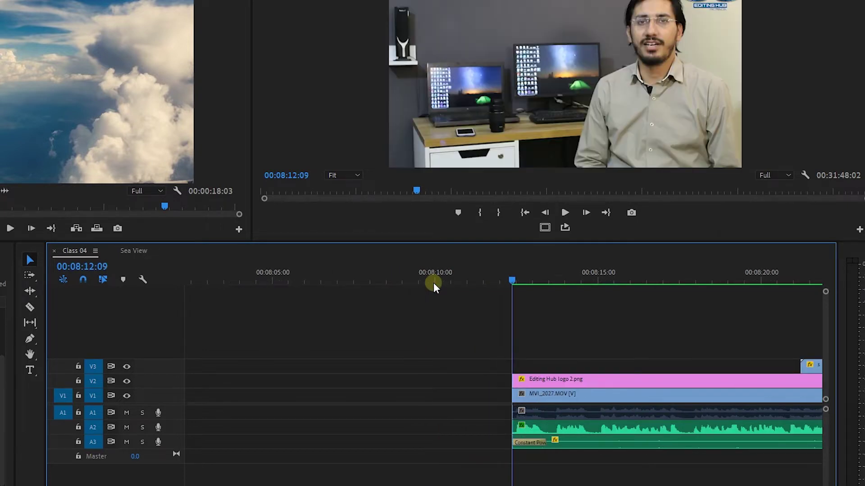
- Inspect the opening's layers one by one: MVI_2027.MOV, Editing Hub logo 2.png and the audio clips on A2 and A3
{"action": "scroll", "coordinate": [519, 359], "scroll_direction": "right", "scroll_amount": 5}
{"action": "left_click", "coordinate": [324, 399]}
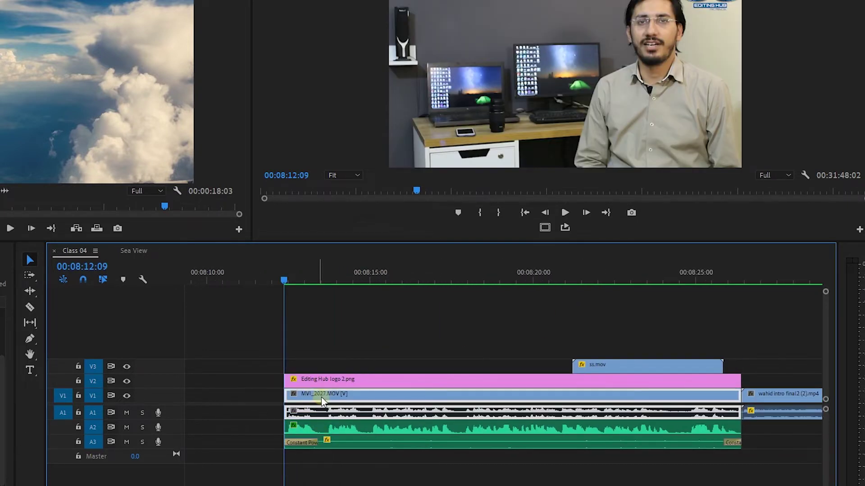
{"action": "left_click", "coordinate": [332, 397]}
{"action": "left_click", "coordinate": [334, 381]}
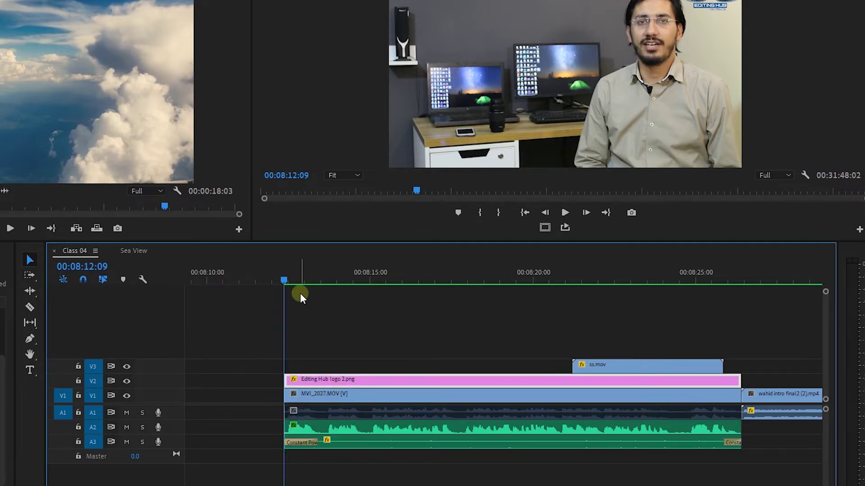
{"action": "left_click", "coordinate": [713, 2]}
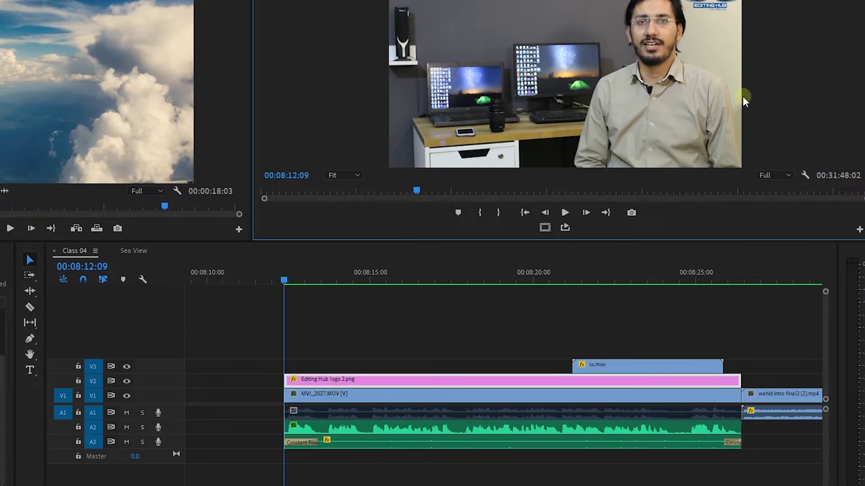
{"action": "left_click", "coordinate": [316, 431]}
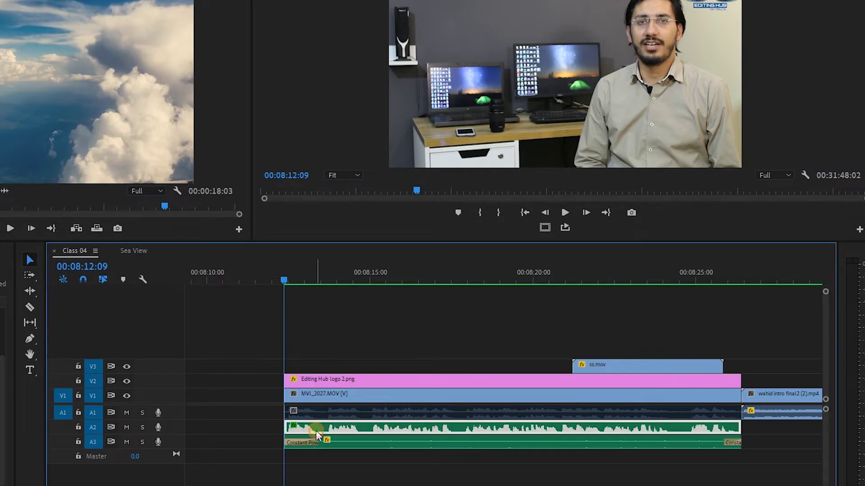
{"action": "left_click", "coordinate": [377, 445]}
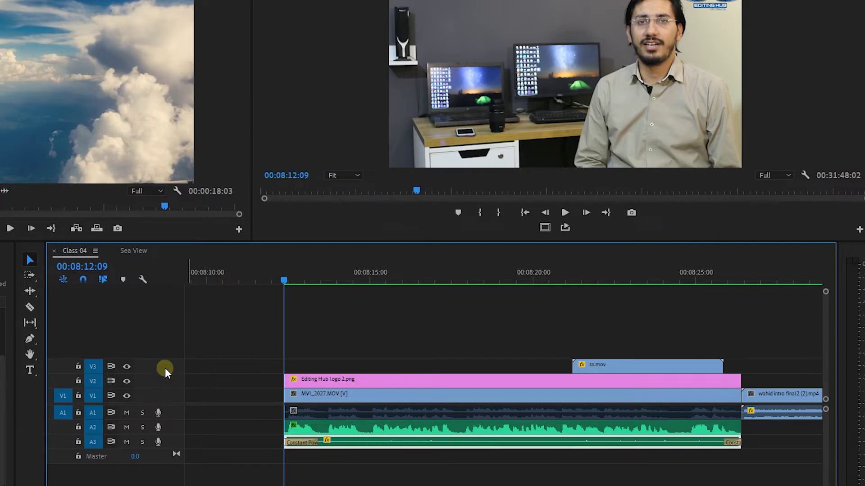
- Select the Editing Hub logo 2.png clip on V2 and save the project
{"action": "left_click", "coordinate": [306, 399]}
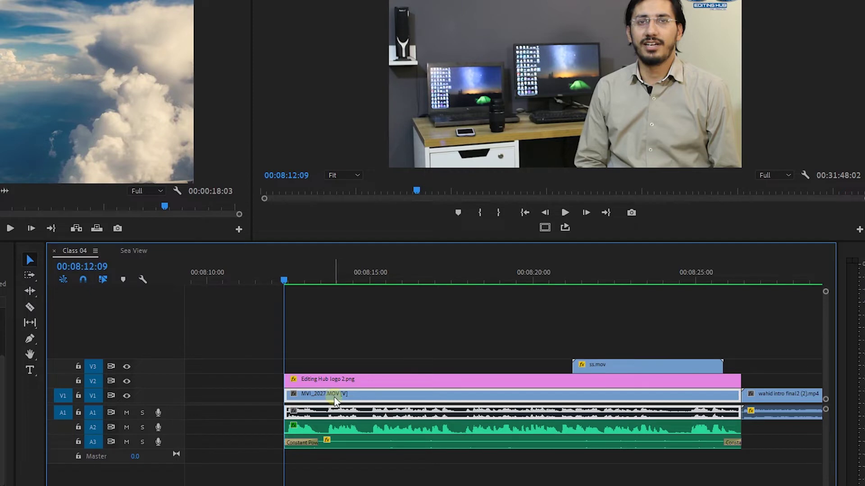
{"action": "left_click", "coordinate": [338, 380]}
{"action": "key", "text": "ctrl+s"}
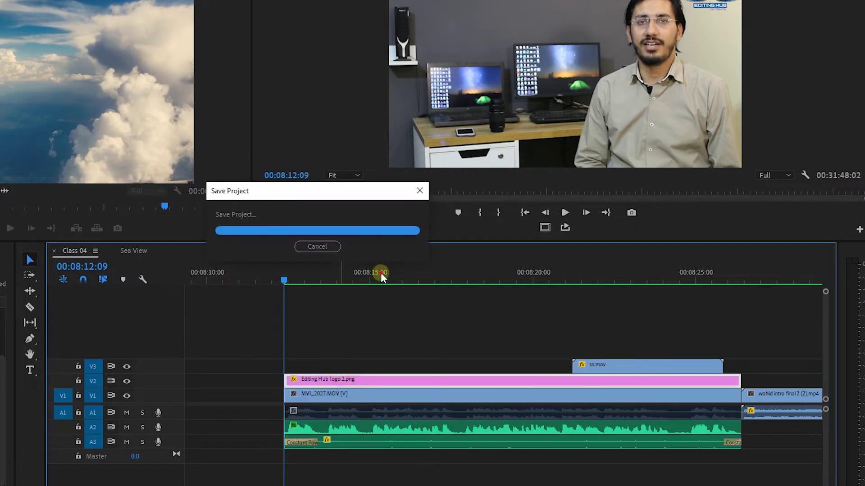
- Preview the ss.mov overlay on V3 at 00:08:22:03, plus the frames around it, ending at 00:08:18:05
{"action": "left_click", "coordinate": [602, 278]}
{"action": "left_click", "coordinate": [623, 366]}
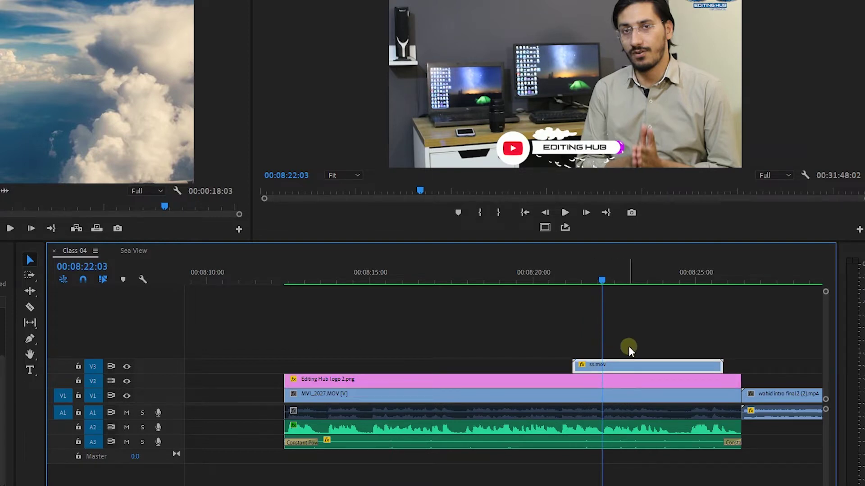
{"action": "scroll", "coordinate": [627, 351], "scroll_direction": "down", "scroll_amount": 5}
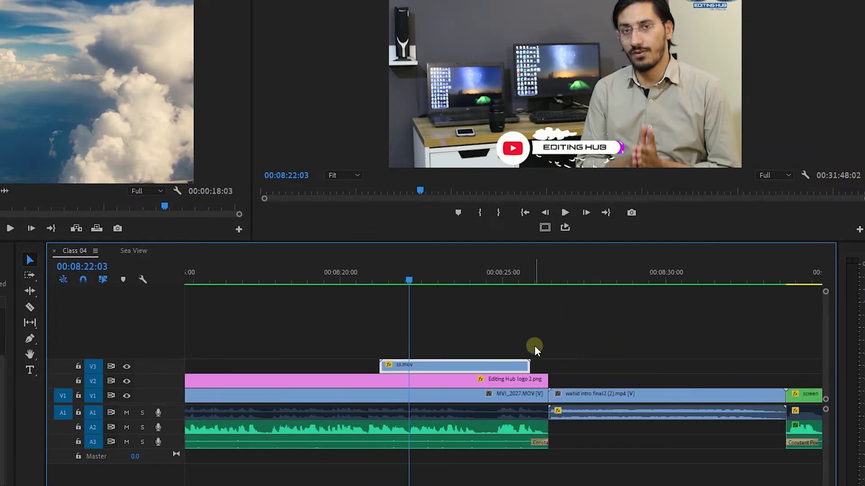
{"action": "key", "text": "minus"}
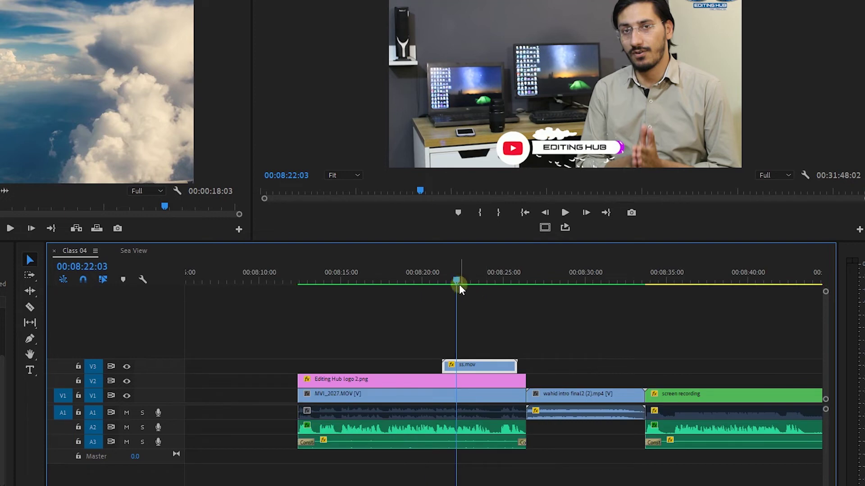
{"action": "left_click", "coordinate": [563, 277]}
{"action": "left_click", "coordinate": [393, 277]}
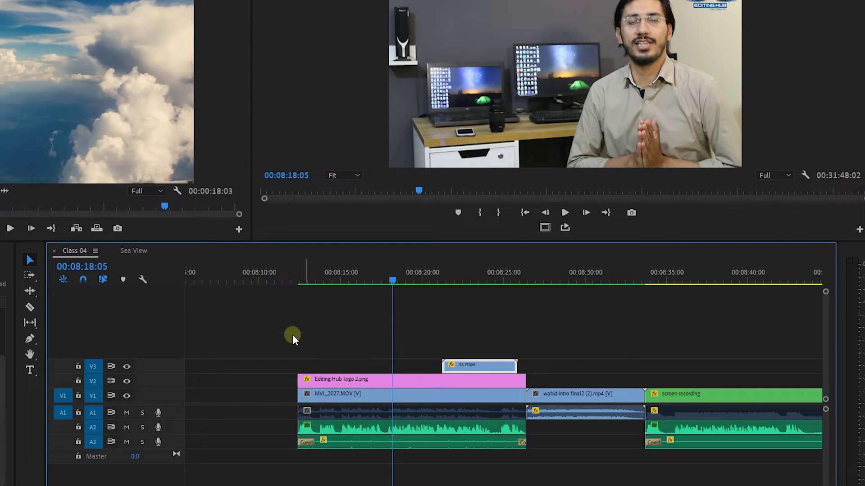
- Open the Sea View sequence and place Sea View.mp4, Desert.mp4 and clouds.mp4 consecutively from its start on V1 and A1
{"action": "left_click", "coordinate": [137, 250]}
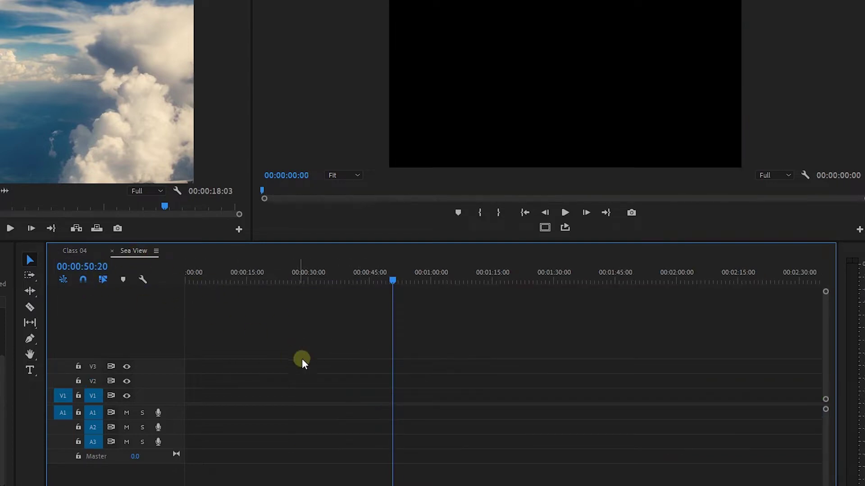
{"action": "key", "text": "minus"}
{"action": "key", "text": "minus"}
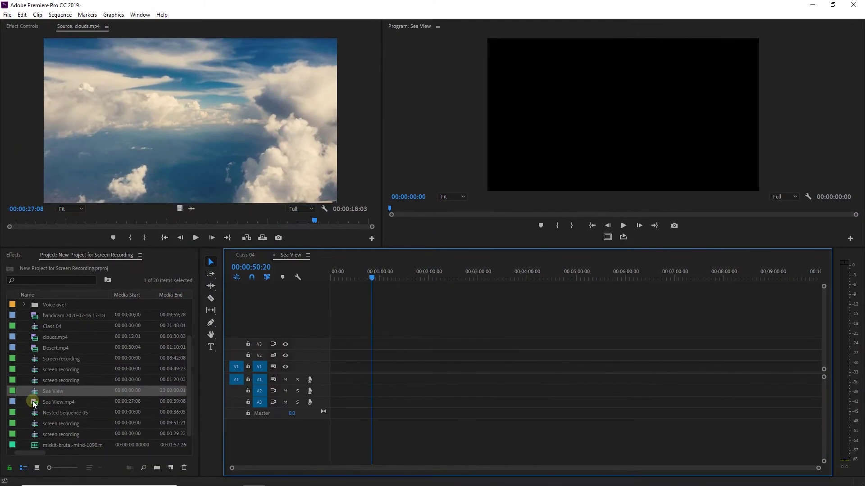
{"action": "left_click", "coordinate": [32, 402]}
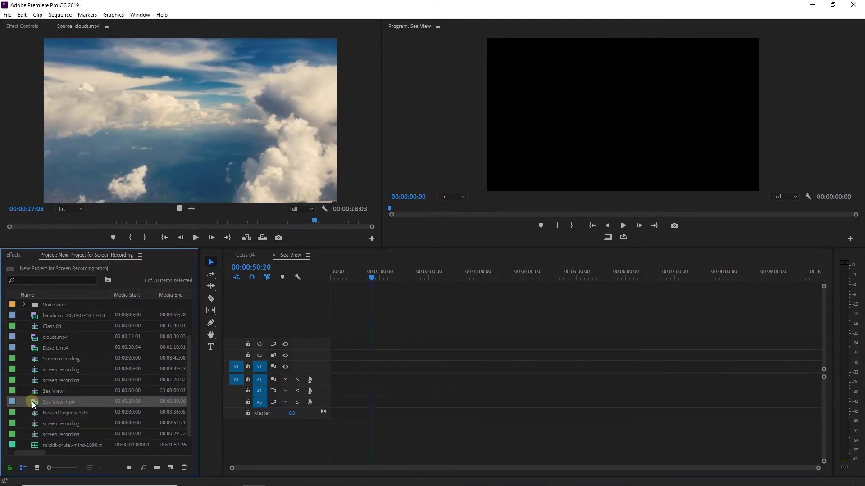
{"action": "left_click", "coordinate": [34, 349], "text": "ctrl"}
{"action": "left_click", "coordinate": [31, 337], "text": "ctrl"}
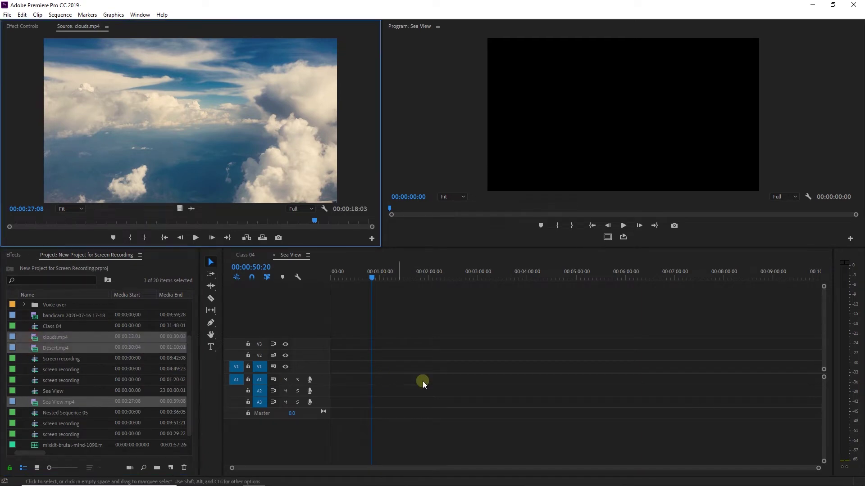
{"action": "left_click_drag", "start_coordinate": [34, 336], "coordinate": [359, 366]}
- Fit the whole Sea View sequence in the timeline and move the playhead to 00:00:00:03
{"action": "left_click", "coordinate": [338, 273]}
{"action": "key", "text": "backslash"}
{"action": "left_click", "coordinate": [332, 278]}
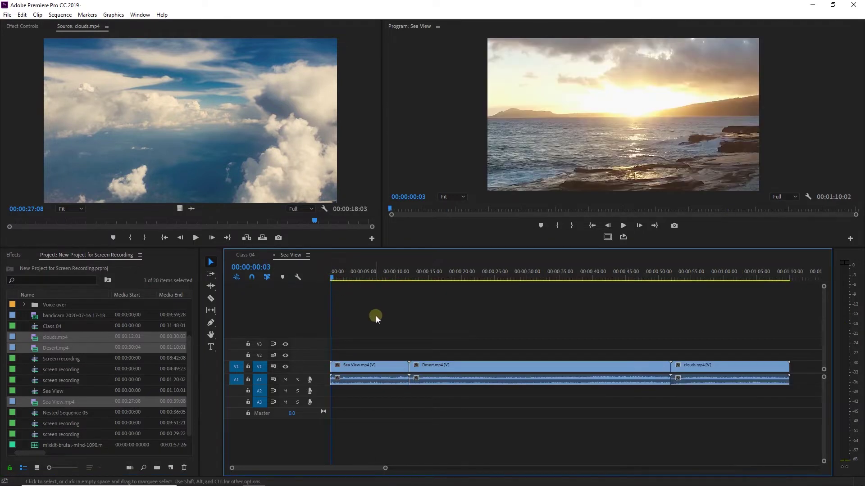
- Scrub to 00:00:05:24 and examine the three clips on V1, selecting Desert.mp4 and clouds.mp4 in turn
{"action": "left_click_drag", "start_coordinate": [344, 276], "coordinate": [369, 277]}
{"action": "left_click_drag", "start_coordinate": [371, 366], "coordinate": [370, 377]}
{"action": "left_click", "coordinate": [396, 345]}
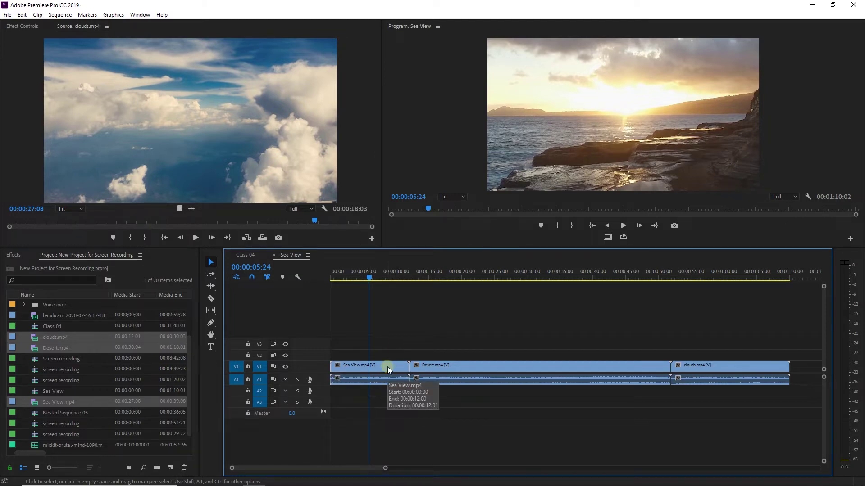
{"action": "left_click", "coordinate": [444, 368]}
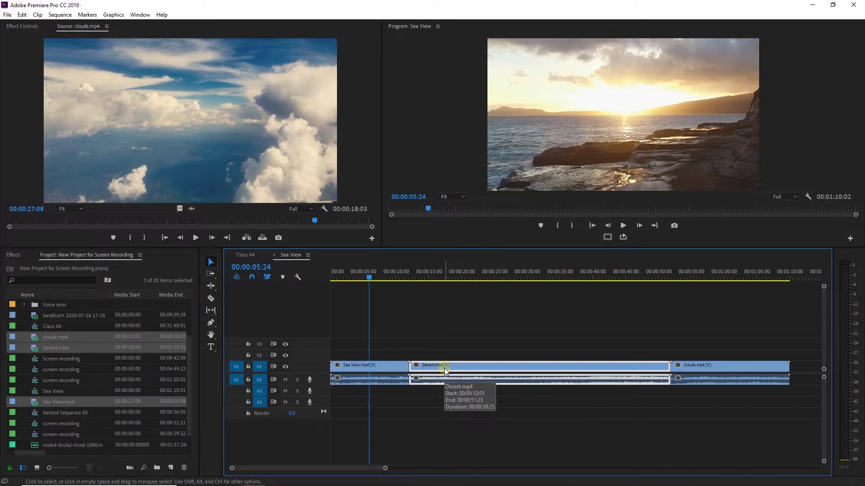
{"action": "left_click", "coordinate": [724, 367]}
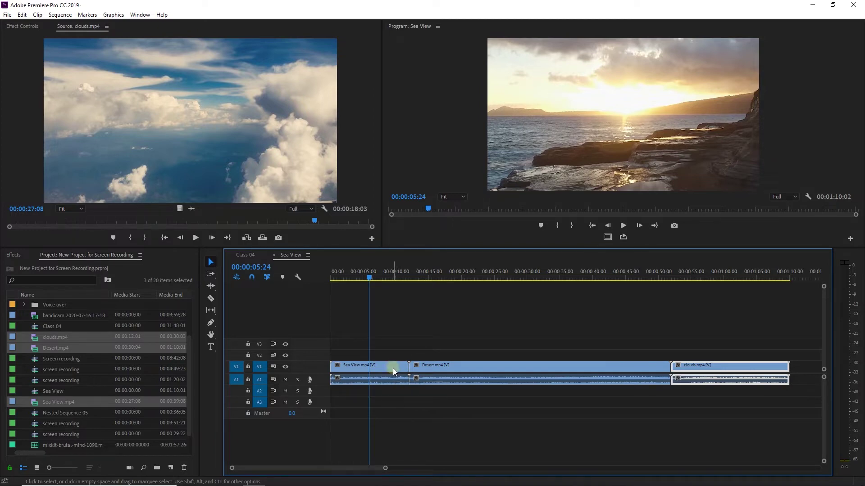
{"action": "mouse_move", "coordinate": [390, 369]}
- Play across the cut between Sea View.mp4 and Desert.mp4, and return the playhead to 00:00:10:16
{"action": "left_click", "coordinate": [353, 277]}
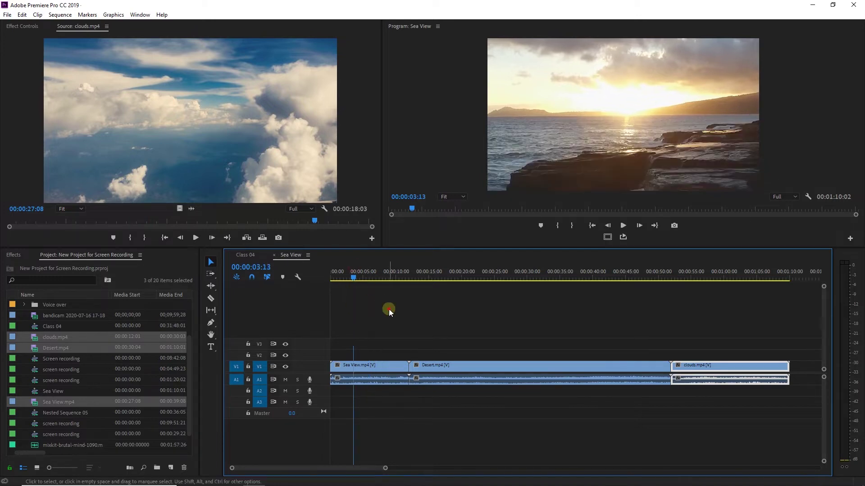
{"action": "left_click", "coordinate": [400, 273]}
{"action": "key", "text": "="}
{"action": "key", "text": "="}
{"action": "key", "text": "="}
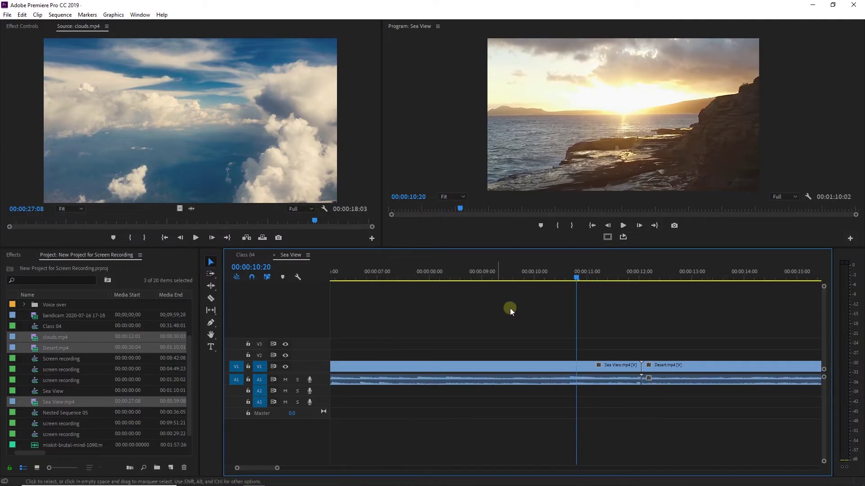
{"action": "left_click", "coordinate": [533, 273]}
{"action": "key", "text": "minus"}
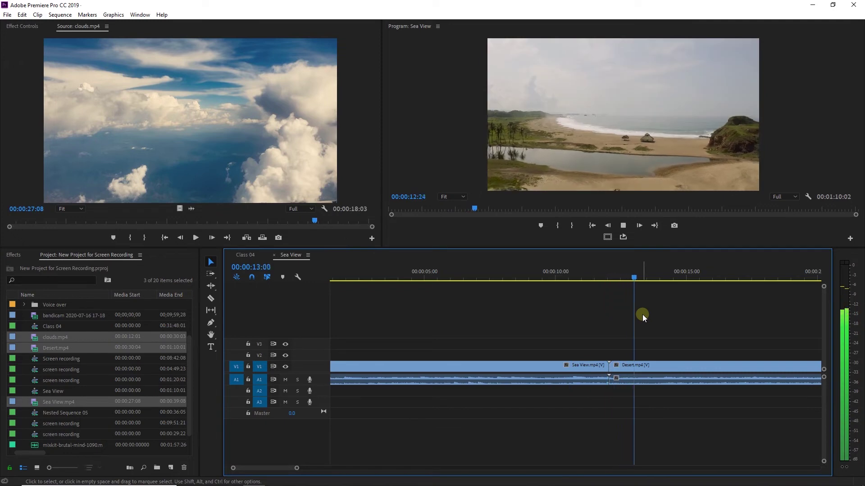
{"action": "left_click", "coordinate": [573, 278]}
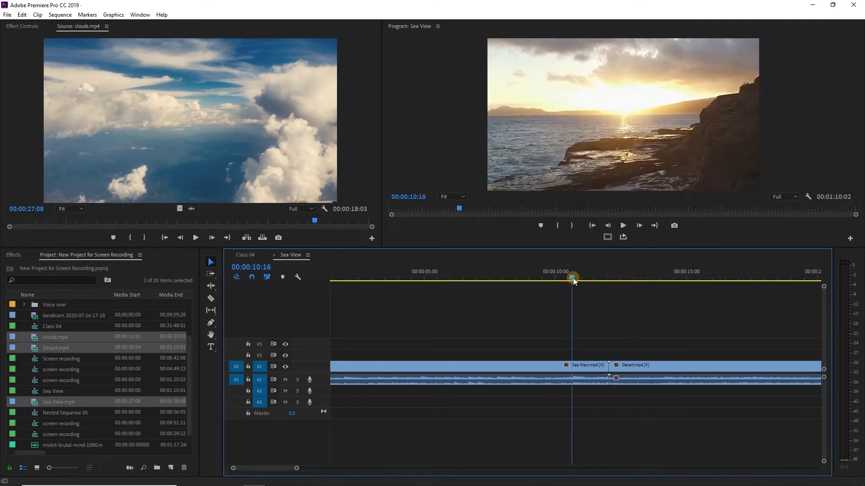
- Return to the start of the whole sequence, mark In and Out around the Sea View.mp4 clip, and play it
{"action": "key", "text": "minus"}
{"action": "key", "text": "minus"}
{"action": "key", "text": "Home"}
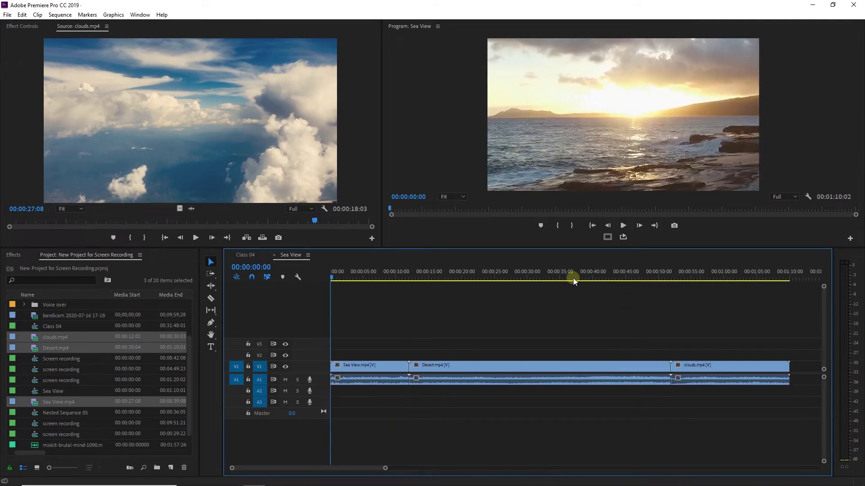
{"action": "left_click", "coordinate": [366, 379]}
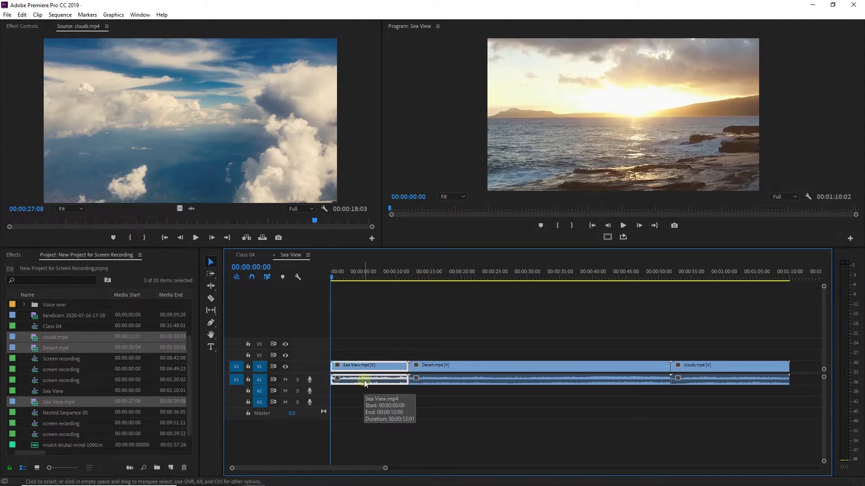
{"action": "key", "text": "x"}
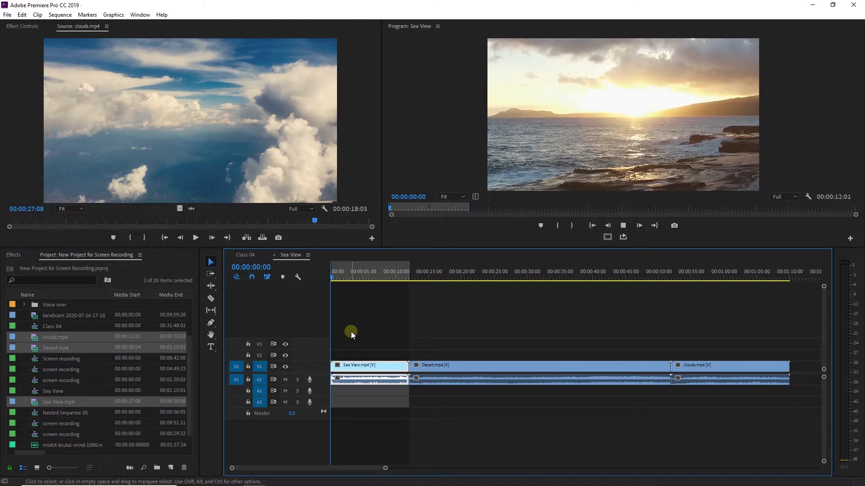
{"action": "key", "text": "space"}
{"action": "key", "text": "="}
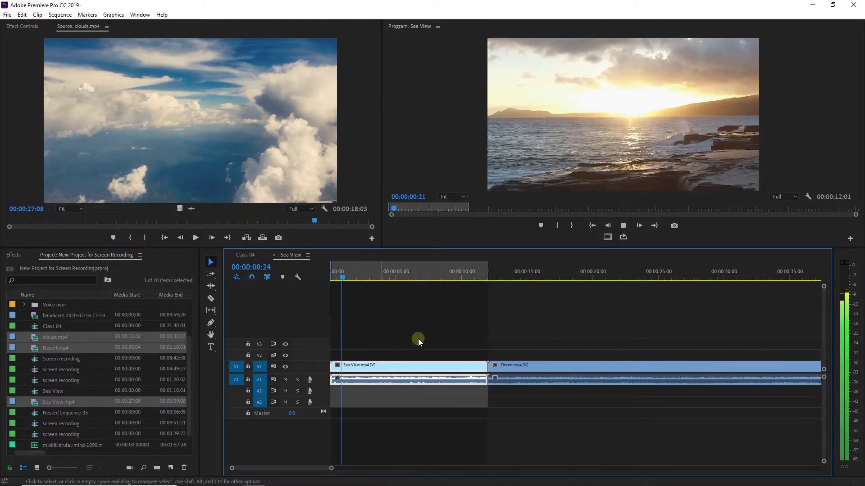
- Clear the In and Out points, stop playback at 00:00:06:21, and deselect the Sea View.mp4 clip
{"action": "right_click", "coordinate": [441, 269]}
{"action": "left_click", "coordinate": [473, 359]}
{"action": "key", "text": "space"}
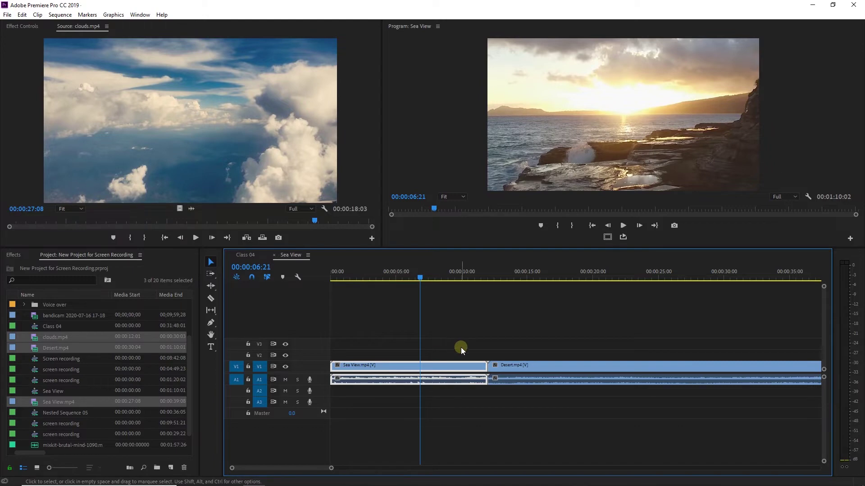
{"action": "left_click", "coordinate": [424, 341]}
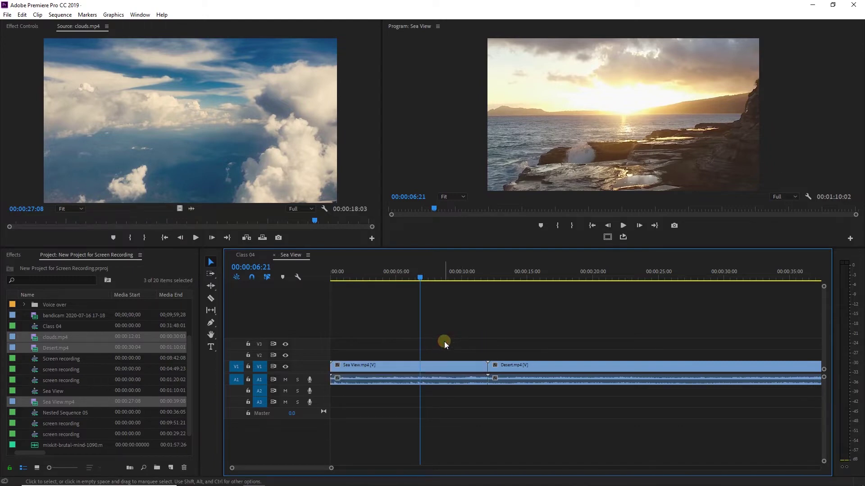
- Trim the end of Sea View.mp4 back to about 00:00:06:00 and check the frames at 00:00:05:12 and 00:00:02:18
{"action": "left_click", "coordinate": [450, 374]}
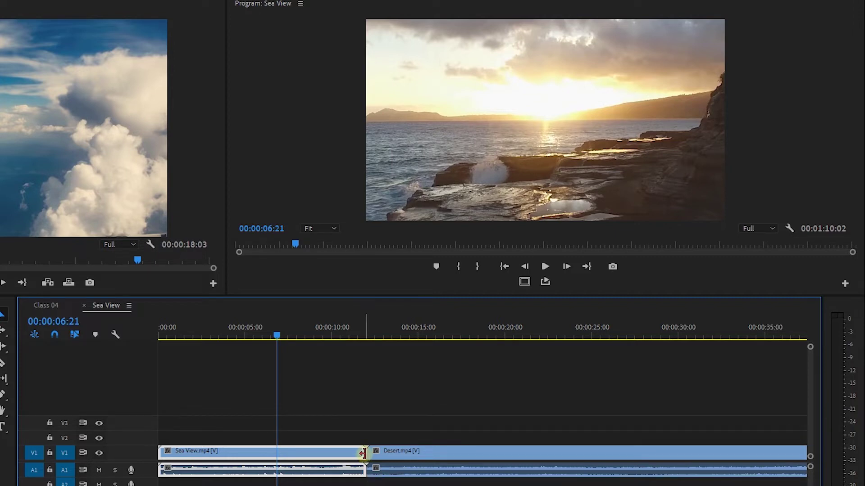
{"action": "left_click", "coordinate": [363, 453]}
{"action": "left_click_drag", "start_coordinate": [364, 453], "coordinate": [354, 452]}
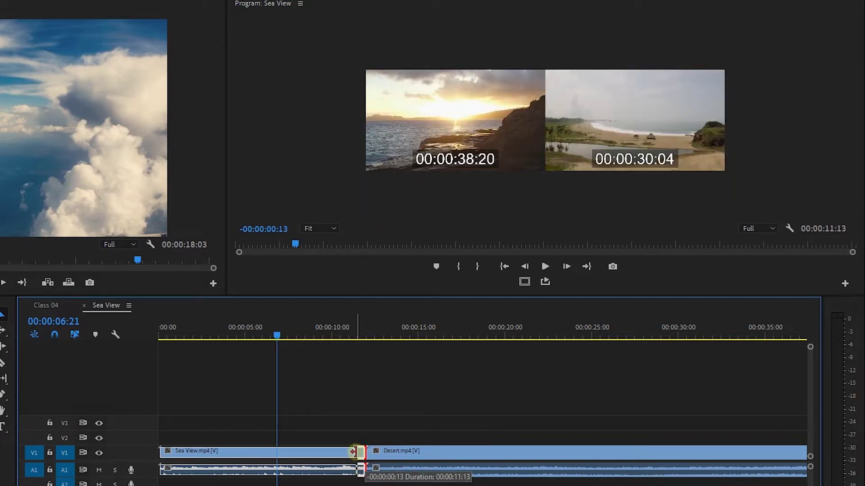
{"action": "left_click_drag", "start_coordinate": [355, 452], "coordinate": [259, 453]}
{"action": "left_click", "coordinate": [255, 327]}
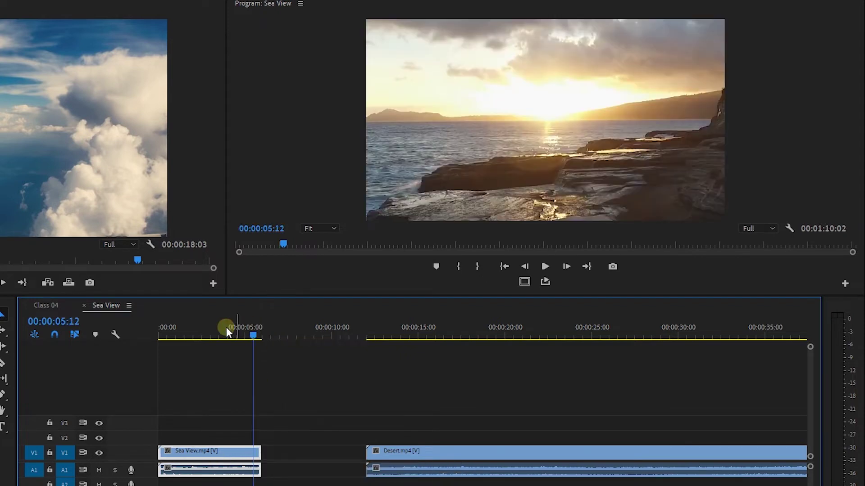
{"action": "left_click", "coordinate": [204, 329]}
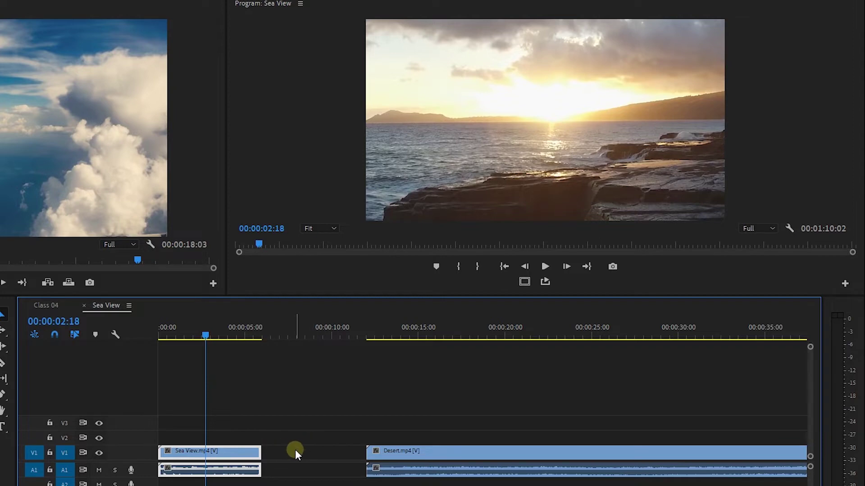
- Undo the trim of Sea View.mp4, scrub to 00:00:11:13, and try to drag out the clip's end
{"action": "key", "text": "ctrl+z"}
{"action": "left_click_drag", "start_coordinate": [304, 335], "coordinate": [360, 348]}
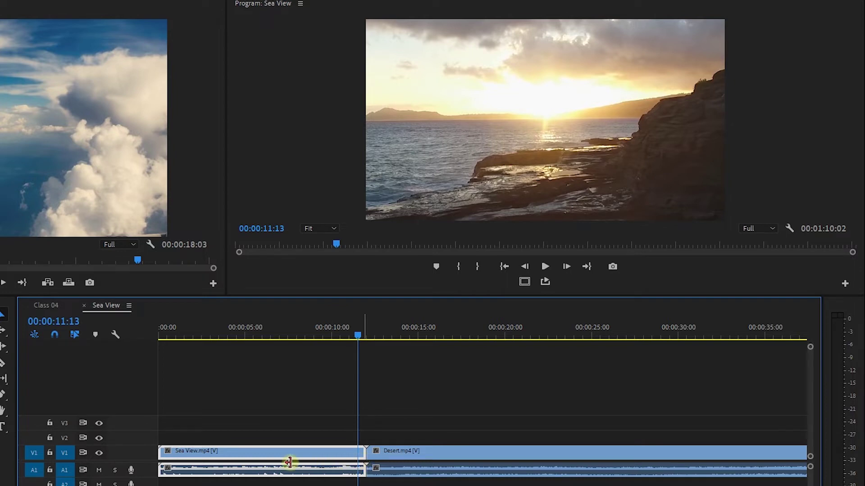
{"action": "mouse_move", "coordinate": [364, 454]}
{"action": "left_mouse_down"}
{"action": "mouse_move", "coordinate": [164, 458]}
{"action": "mouse_move", "coordinate": [273, 469]}
{"action": "mouse_move", "coordinate": [372, 467]}
{"action": "left_mouse_up"}
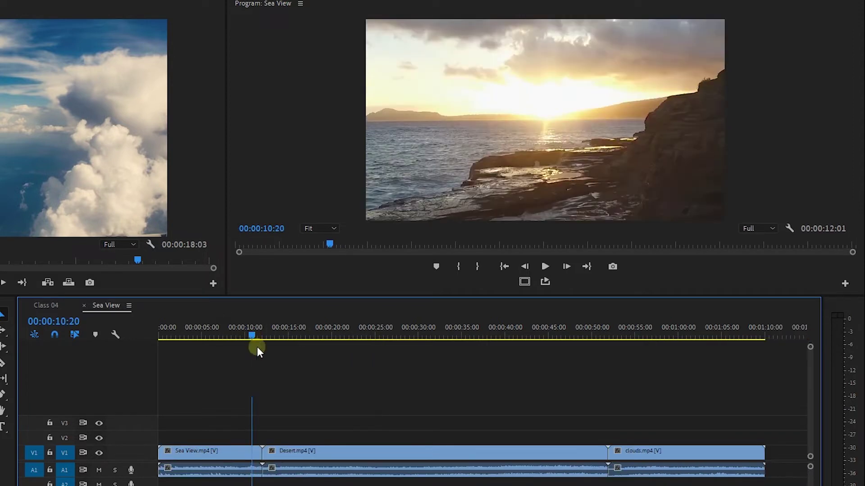
- Select Desert.mp4, preview up to 00:00:19:24, and trim the clip's start to that point
{"action": "key", "text": "equal"}
{"action": "left_click_drag", "start_coordinate": [347, 334], "coordinate": [378, 336]}
{"action": "left_click", "coordinate": [455, 468]}
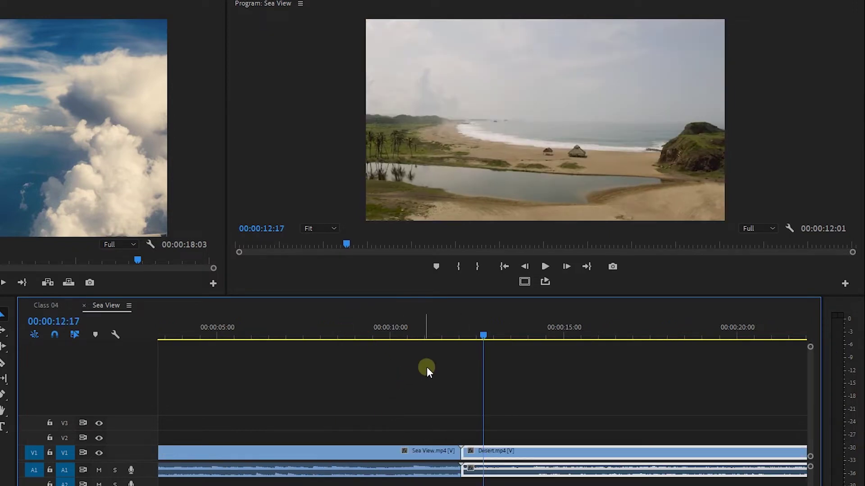
{"action": "left_click_drag", "start_coordinate": [351, 336], "coordinate": [505, 350]}
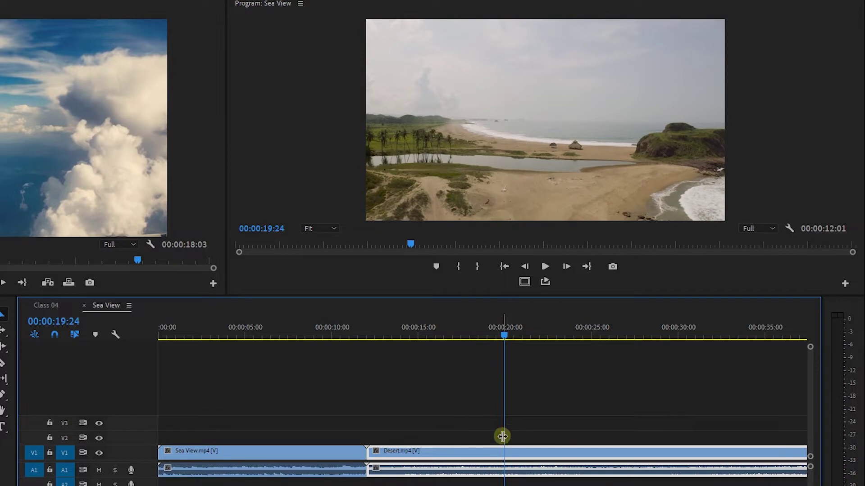
{"action": "left_click_drag", "start_coordinate": [370, 458], "coordinate": [508, 462]}
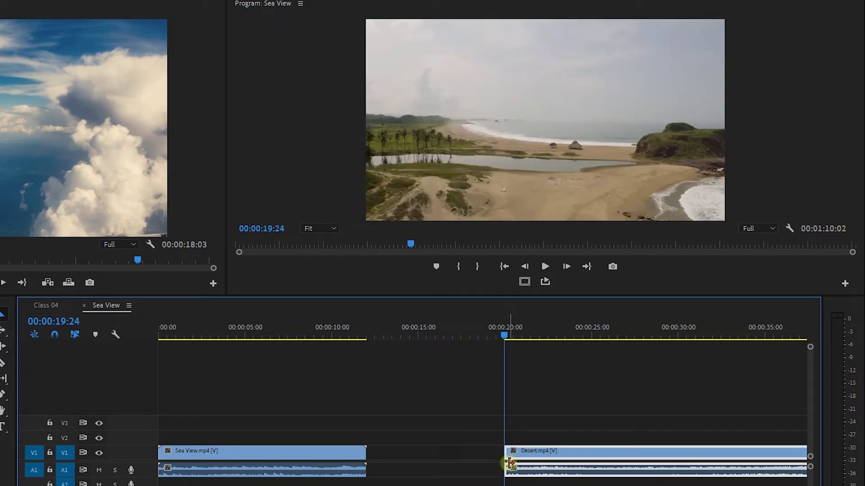
- Measure the gap between Sea View.mp4 and Desert.mp4 with In and Out points, clear them, and undo the trim
{"action": "left_click", "coordinate": [466, 456]}
{"action": "key", "text": "/"}
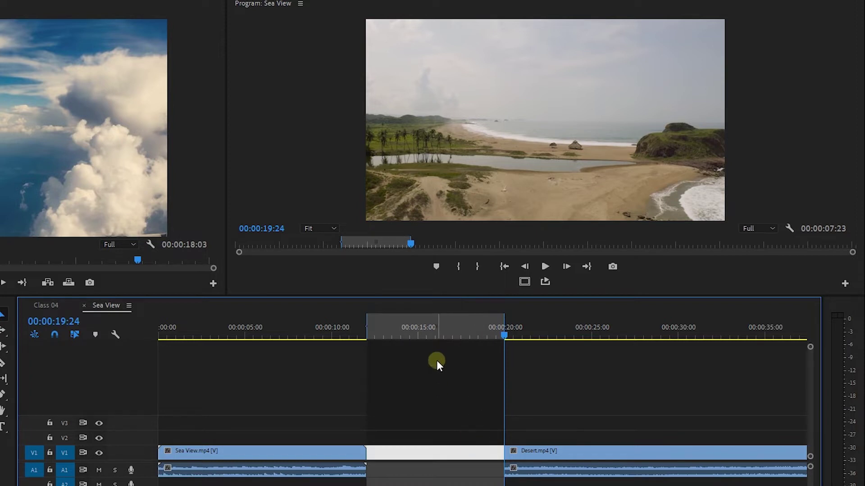
{"action": "key", "text": "ctrl+shift+x"}
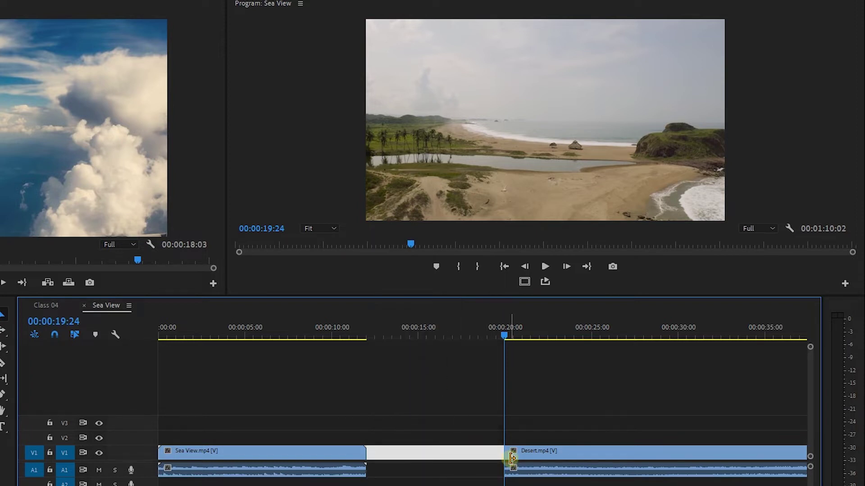
{"action": "key", "text": "Delete"}
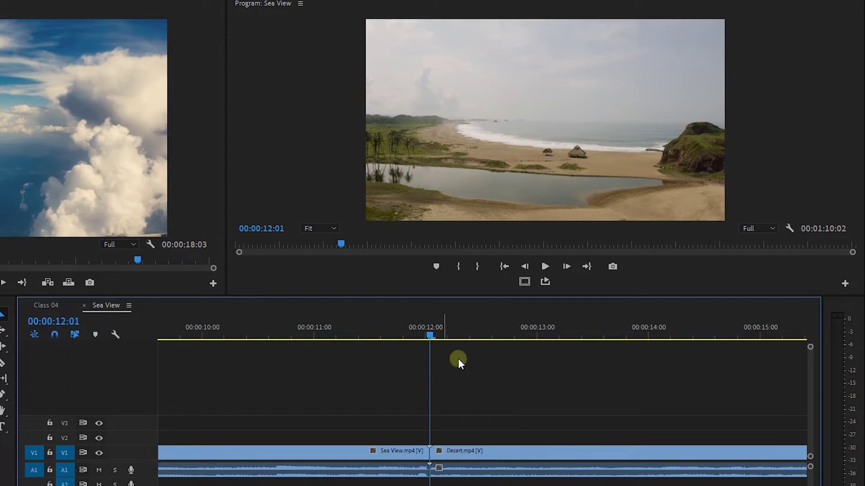
- Select Desert.mp4 on V1 and trim 00:00:06:14 off its start so it begins at 00:00:18:15
{"action": "left_click", "coordinate": [489, 456]}
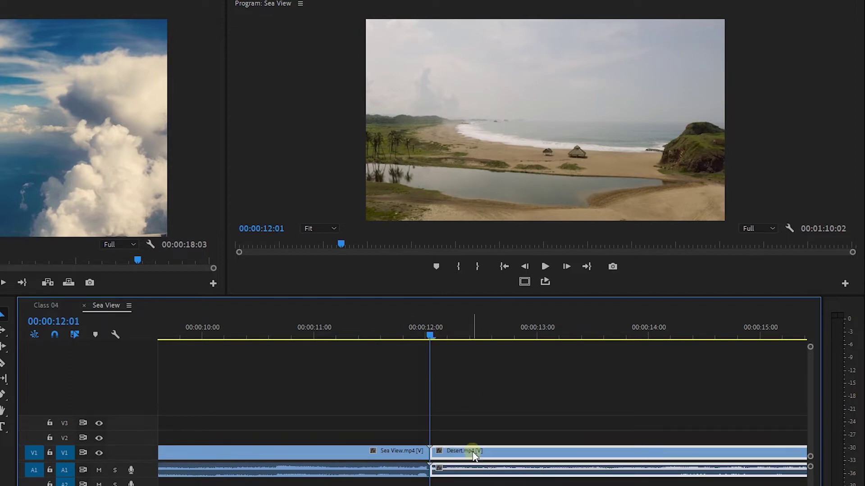
{"action": "left_click", "coordinate": [435, 453]}
{"action": "left_click_drag", "start_coordinate": [435, 453], "coordinate": [439, 452]}
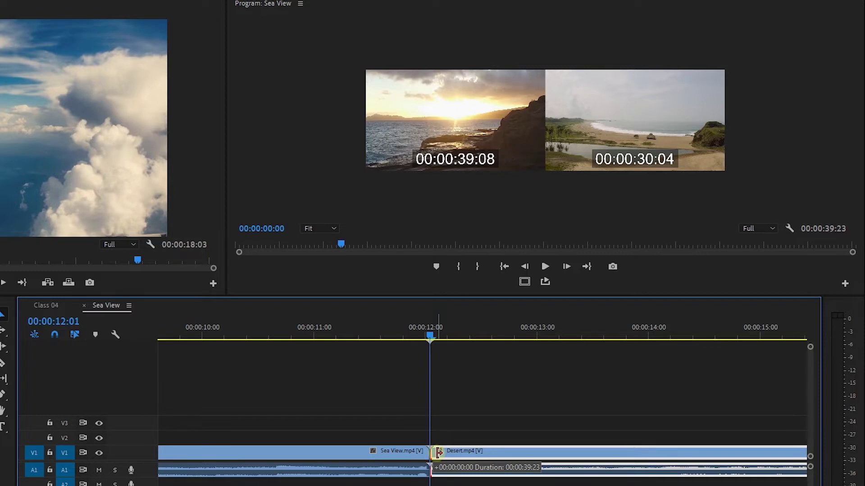
{"action": "left_click_drag", "start_coordinate": [439, 452], "coordinate": [756, 458]}
{"action": "key", "text": "minus"}
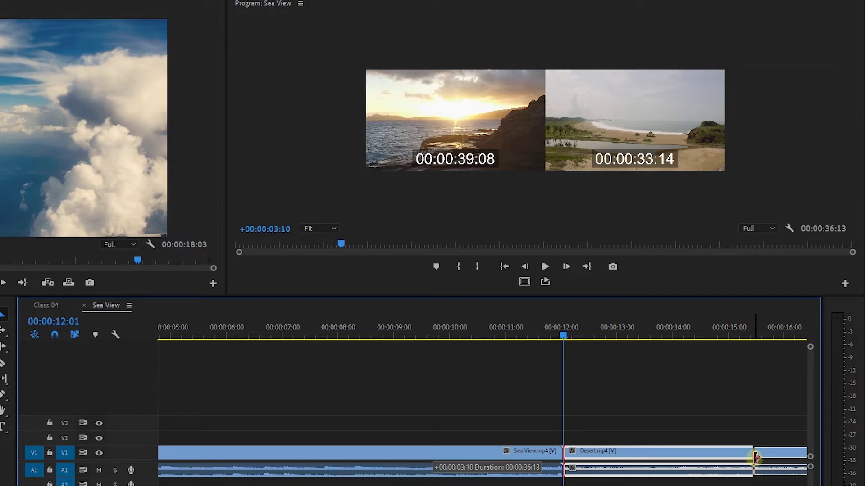
{"action": "key", "text": "backslash"}
{"action": "left_click_drag", "start_coordinate": [757, 459], "coordinate": [420, 452]}
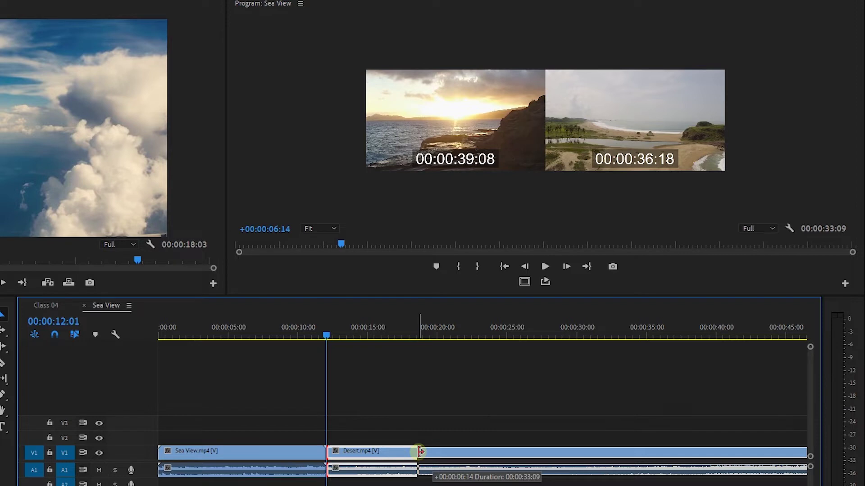
{"action": "left_click_drag", "start_coordinate": [420, 452], "coordinate": [419, 452]}
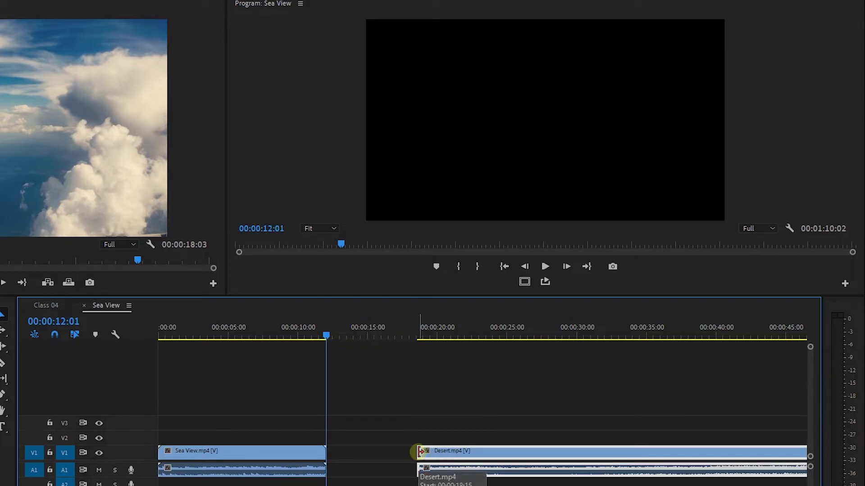
- Measure the gap before Desert.mp4 with In and Out points, clear them, and scrub through the clip to 00:00:26:17
{"action": "left_click", "coordinate": [417, 329]}
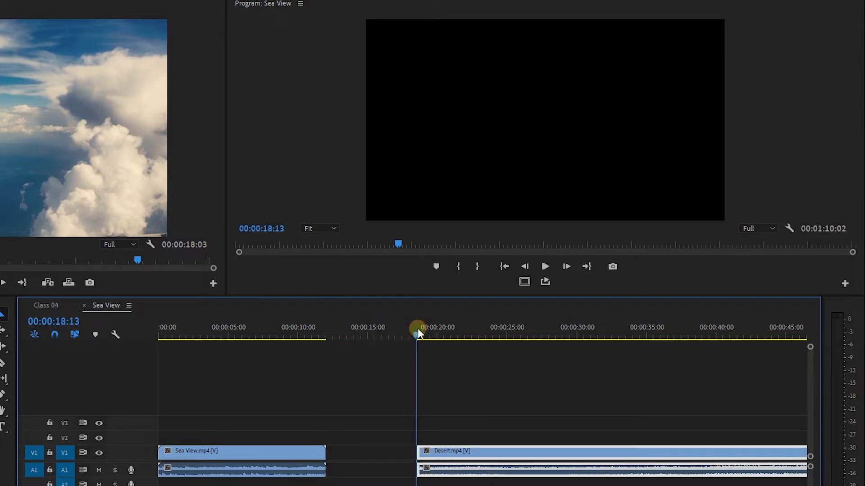
{"action": "left_click", "coordinate": [386, 451]}
{"action": "key", "text": "slash"}
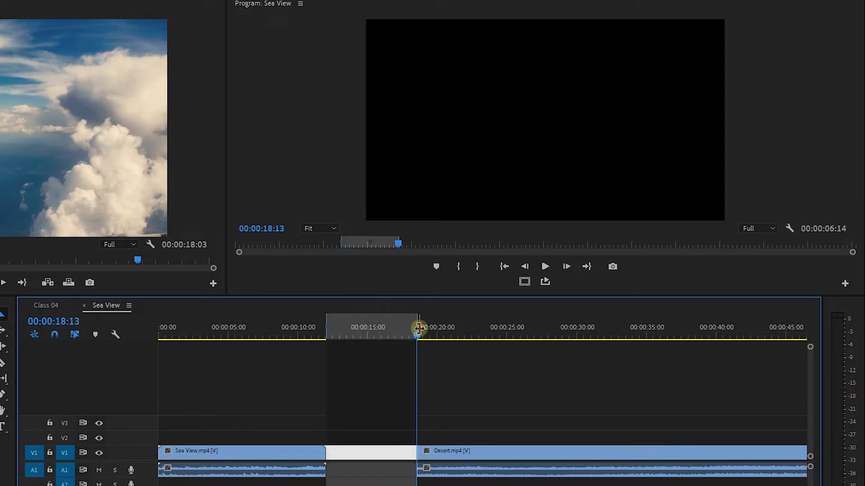
{"action": "key", "text": "ctrl+shift+x"}
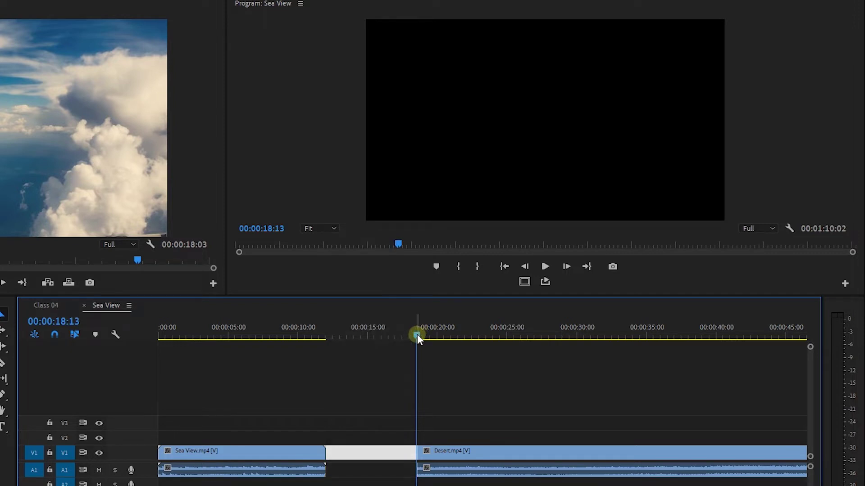
{"action": "left_click", "coordinate": [417, 335]}
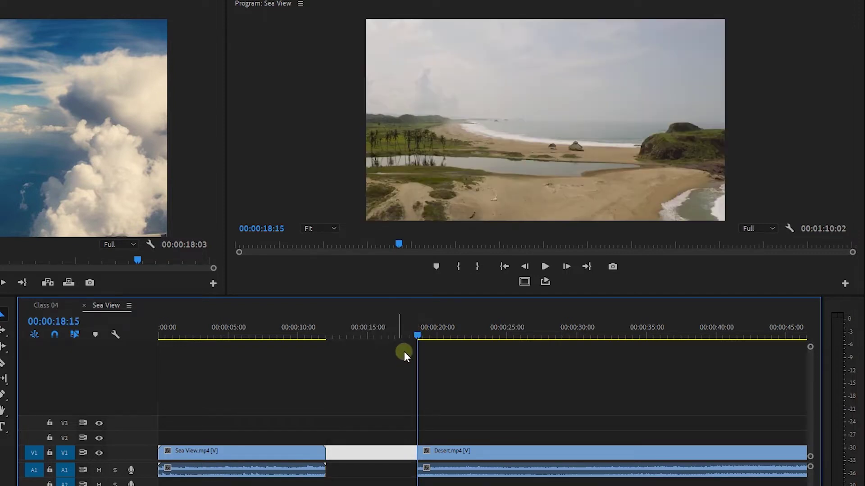
{"action": "left_click_drag", "start_coordinate": [418, 333], "coordinate": [532, 342]}
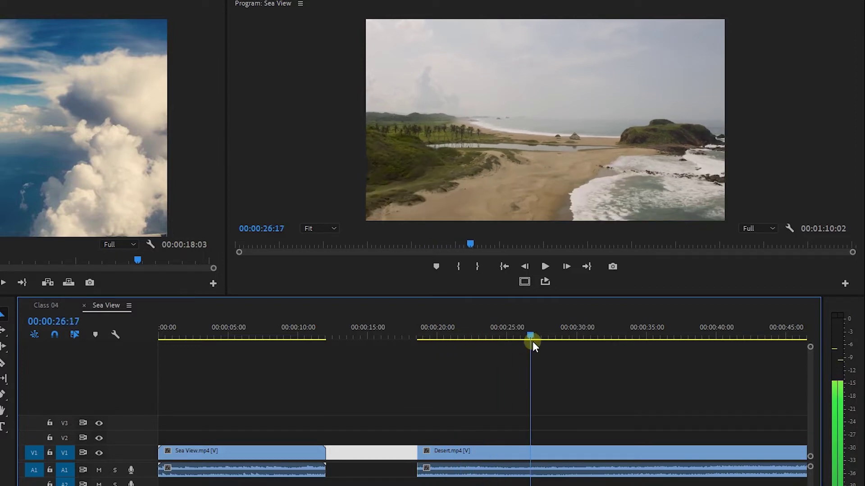
- Delete the gap between Sea View.mp4 and Desert.mp4 on V1 and play across the closed cut
{"action": "left_click", "coordinate": [373, 454]}
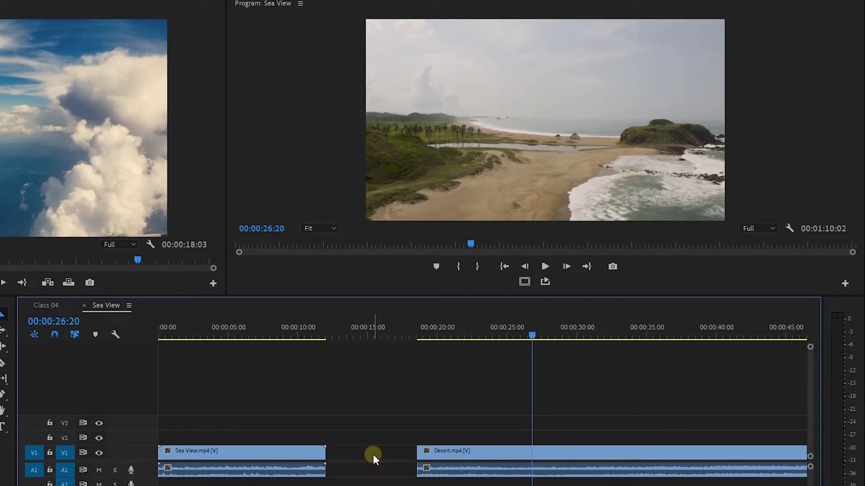
{"action": "left_click", "coordinate": [373, 454]}
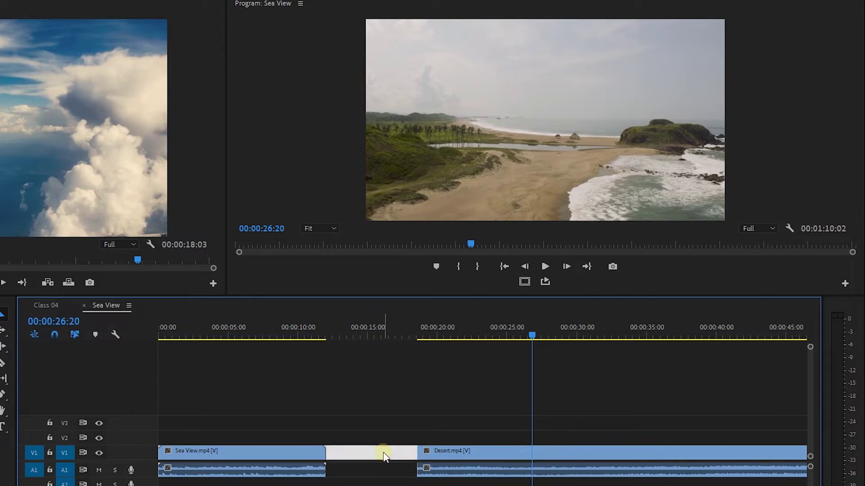
{"action": "key", "text": "Delete"}
{"action": "left_click", "coordinate": [271, 325]}
{"action": "key", "text": "space"}
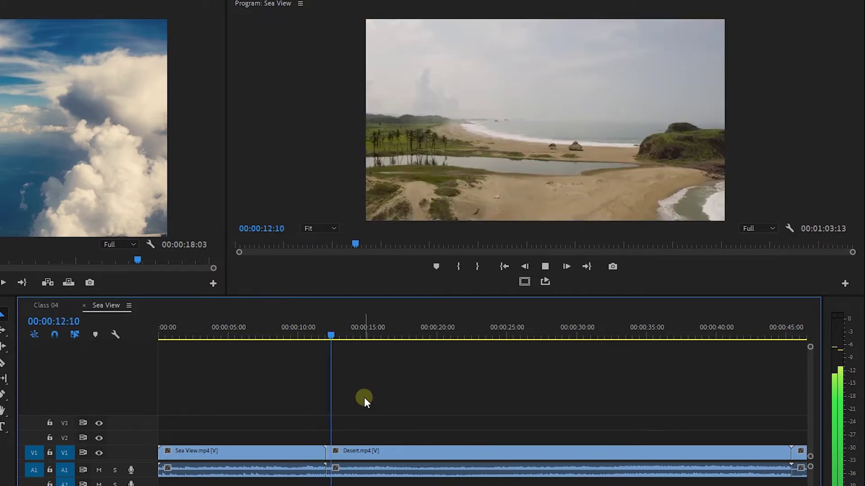
{"action": "key", "text": "space"}
- Scrub through the cut, park at 00:00:08:11 in Sea View.mp4, and trim that clip's end to this point
{"action": "left_click_drag", "start_coordinate": [348, 333], "coordinate": [364, 337]}
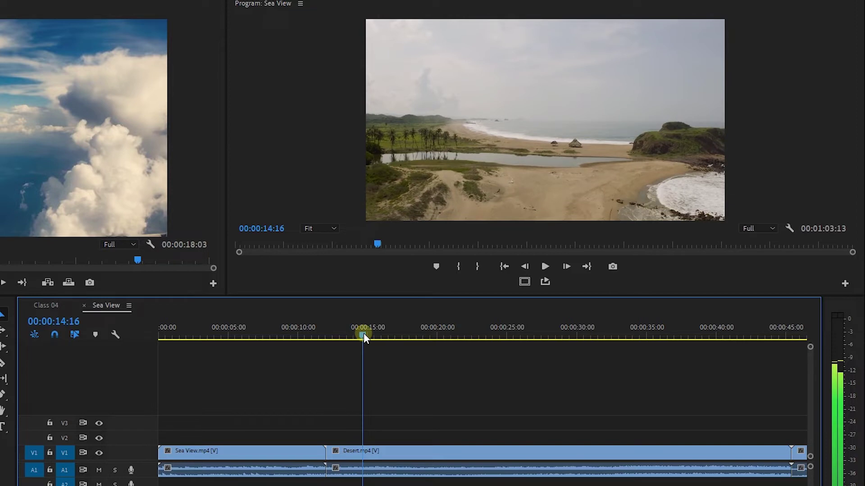
{"action": "left_click", "coordinate": [329, 333]}
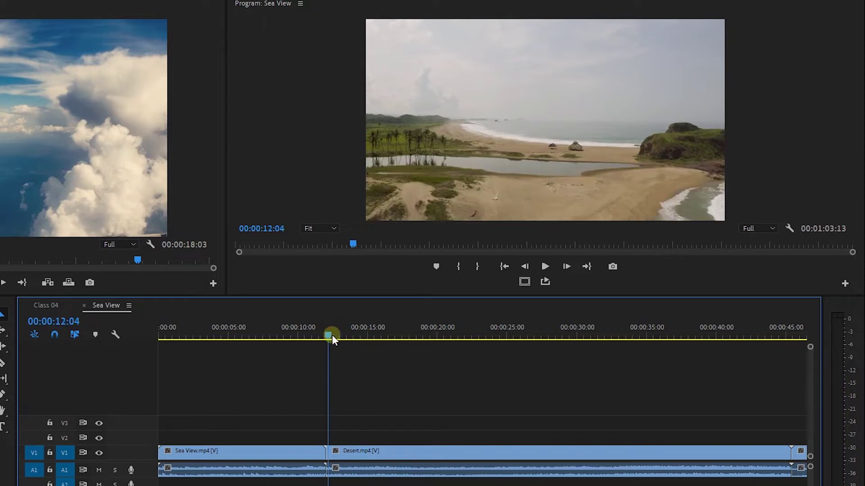
{"action": "left_click_drag", "start_coordinate": [203, 336], "coordinate": [281, 340]}
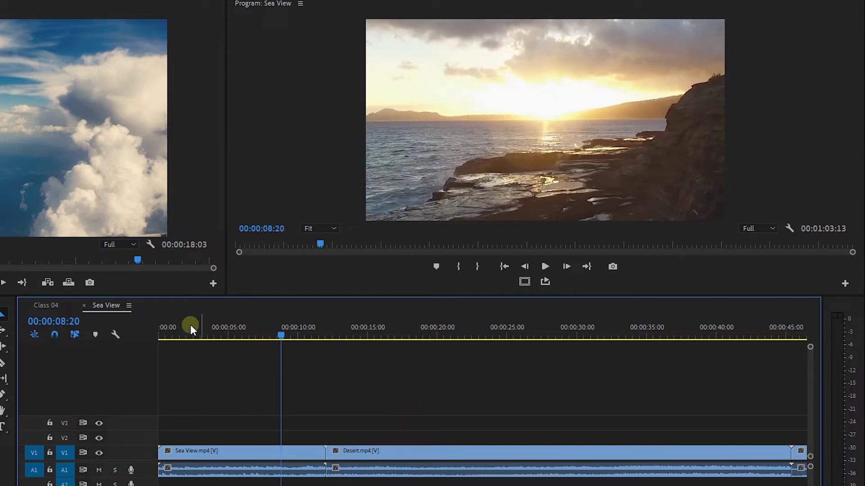
{"action": "left_click_drag", "start_coordinate": [195, 334], "coordinate": [276, 353]}
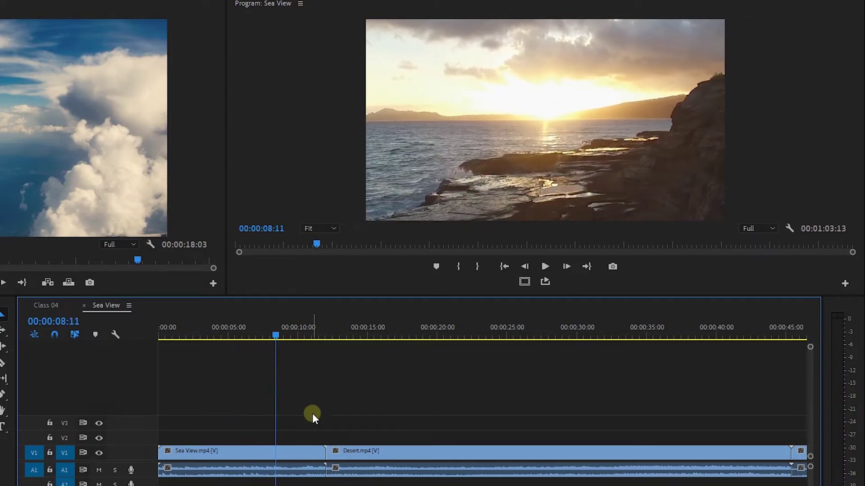
{"action": "left_click_drag", "start_coordinate": [306, 428], "coordinate": [315, 464]}
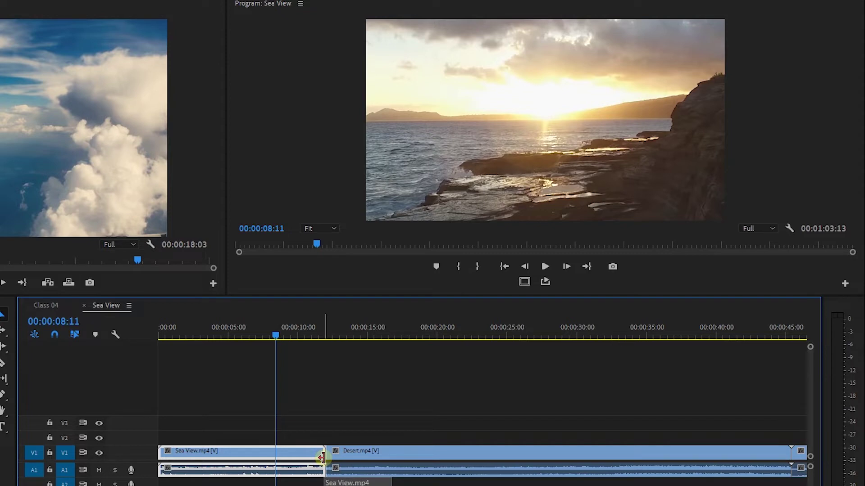
{"action": "left_click_drag", "start_coordinate": [322, 458], "coordinate": [271, 458]}
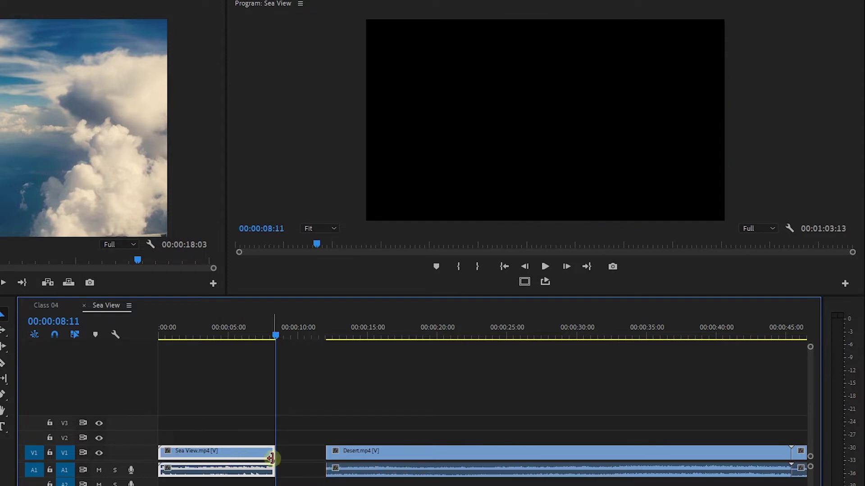
- Move Desert.mp4 up against the trimmed end of Sea View.mp4 and play across the new cut
{"action": "left_click", "coordinate": [345, 456]}
{"action": "left_click_drag", "start_coordinate": [388, 447], "coordinate": [334, 452]}
{"action": "left_click_drag", "start_coordinate": [270, 329], "coordinate": [230, 333]}
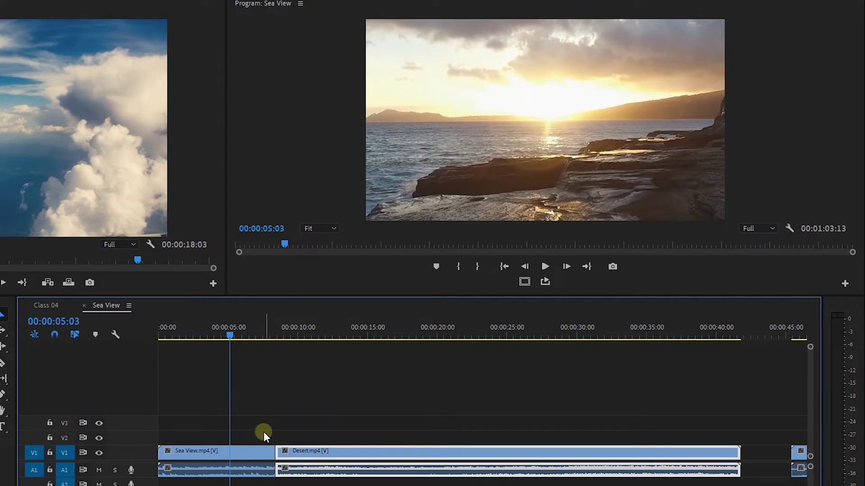
{"action": "left_click_drag", "start_coordinate": [264, 432], "coordinate": [251, 460]}
{"action": "left_click_drag", "start_coordinate": [295, 429], "coordinate": [336, 482]}
{"action": "key", "text": "space"}
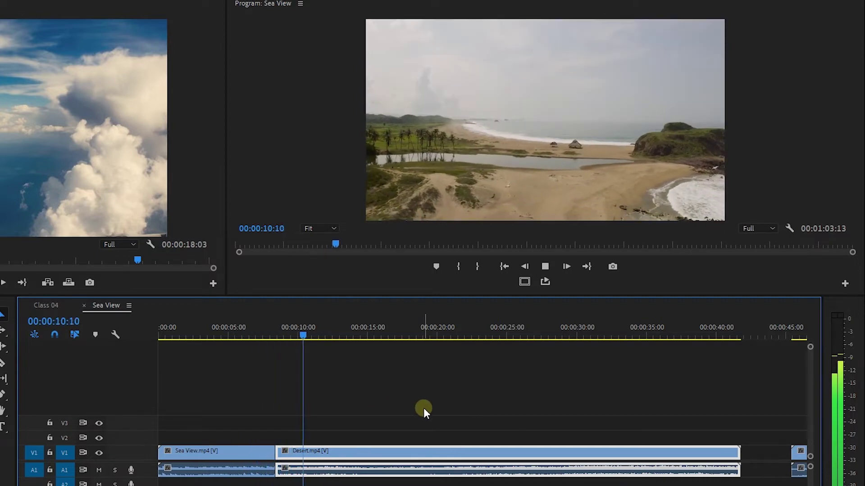
{"action": "key", "text": "space"}
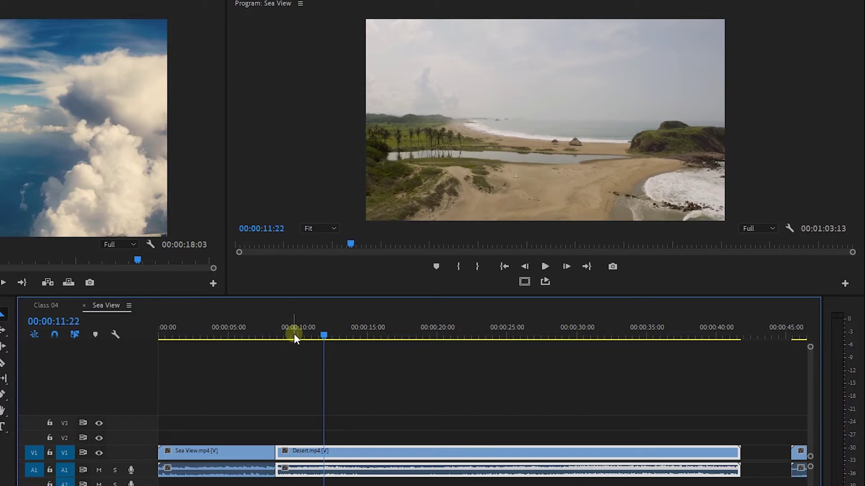
{"action": "left_click", "coordinate": [291, 332]}
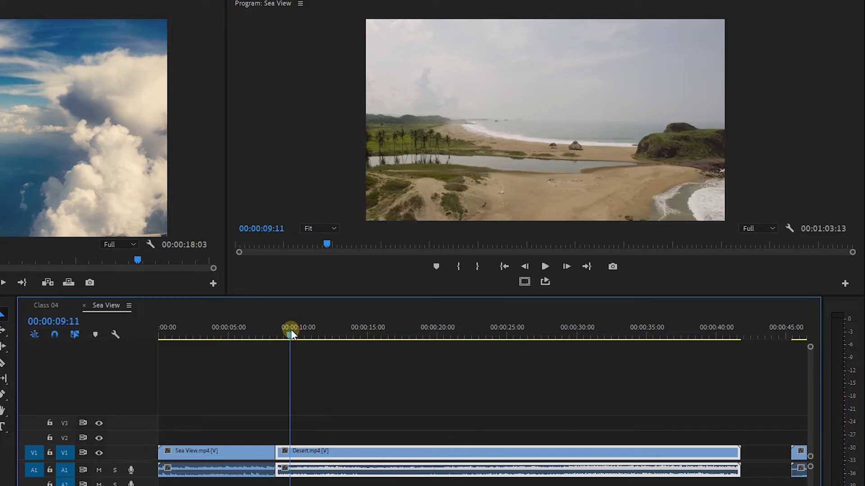
- Undo the recent trims, gap deletion and clip move in the Sea View sequence, and save the project
{"action": "key", "text": "ctrl+s"}
{"action": "key", "text": "="}
{"action": "left_click", "coordinate": [486, 337]}
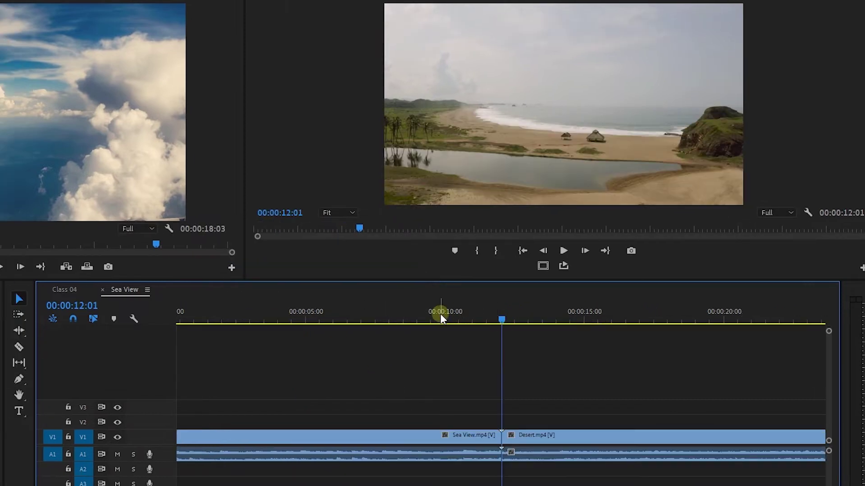
{"action": "key", "text": "minus"}
{"action": "key", "text": "minus"}
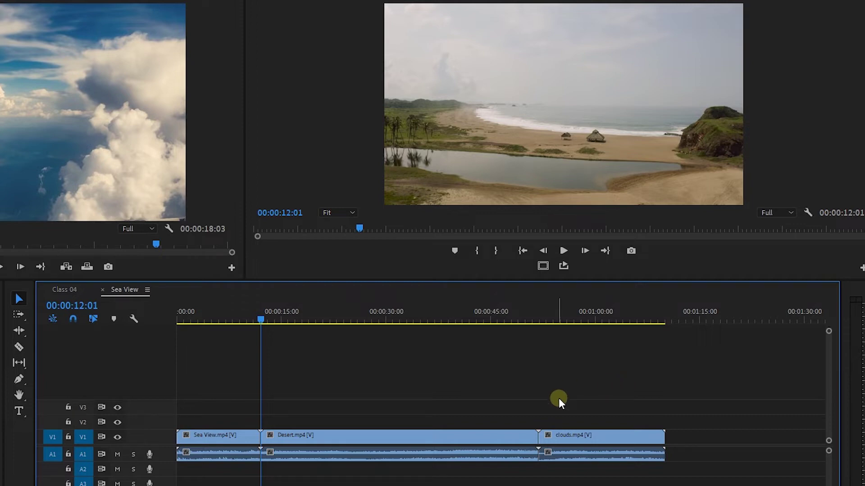
- Shift clouds.mp4 about 11 seconds later on the timeline and return it to the end of Desert.mp4
{"action": "left_click_drag", "start_coordinate": [614, 408], "coordinate": [241, 411]}
{"action": "left_click", "coordinate": [582, 419]}
{"action": "left_click_drag", "start_coordinate": [576, 438], "coordinate": [656, 444]}
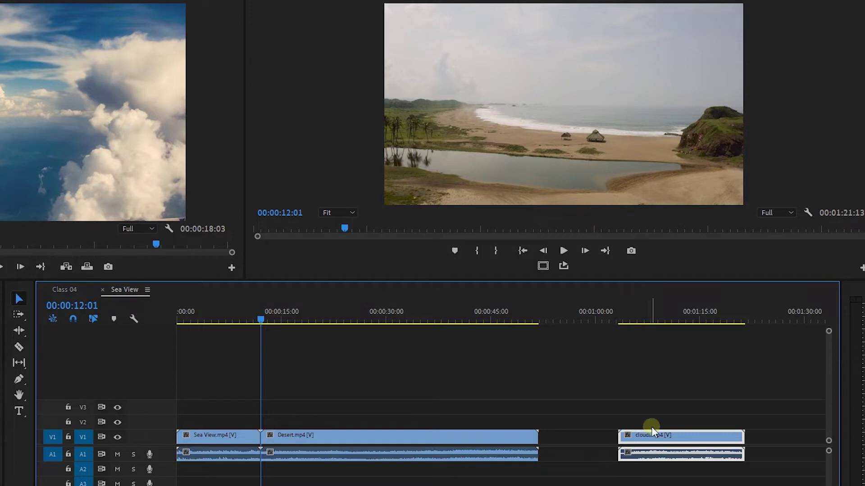
{"action": "left_click_drag", "start_coordinate": [650, 439], "coordinate": [571, 442]}
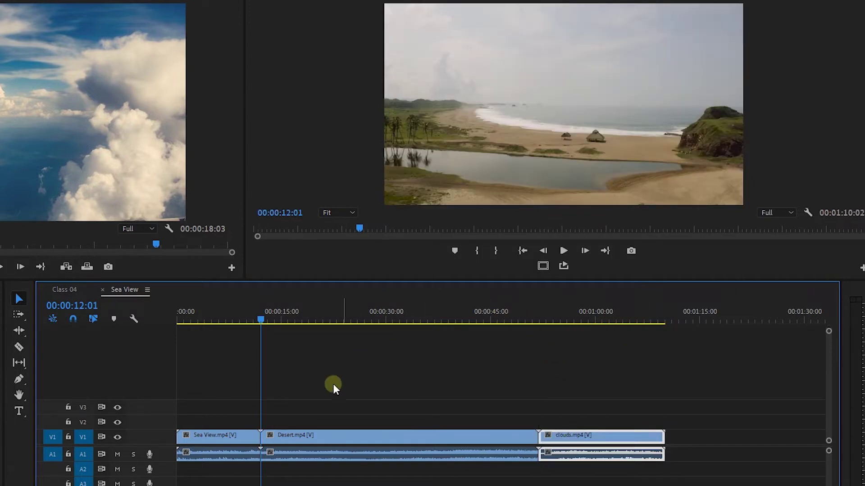
{"action": "left_click_drag", "start_coordinate": [350, 406], "coordinate": [612, 459]}
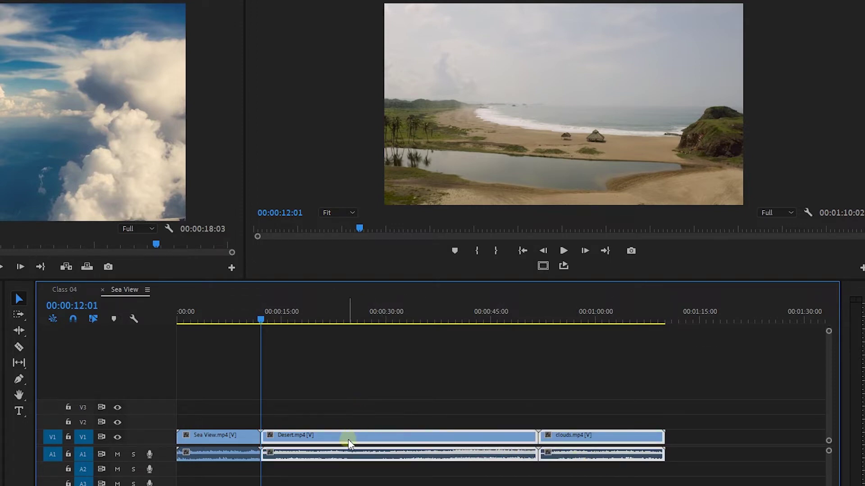
{"action": "left_click", "coordinate": [345, 382]}
- Mute audio track A1 and scrub through the Sea View.mp4 and Desert.mp4 clips
{"action": "left_click", "coordinate": [219, 316]}
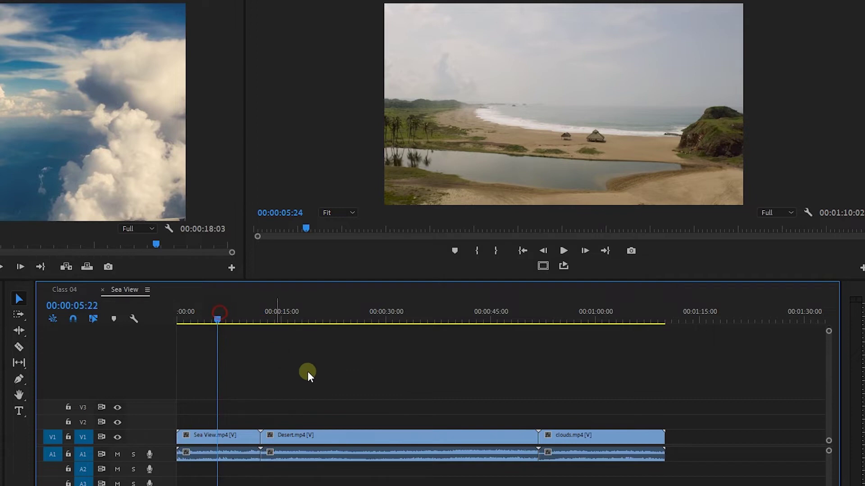
{"action": "key", "text": "="}
{"action": "left_click_drag", "start_coordinate": [288, 325], "coordinate": [523, 356]}
{"action": "key", "text": "minus"}
{"action": "left_click", "coordinate": [117, 455]}
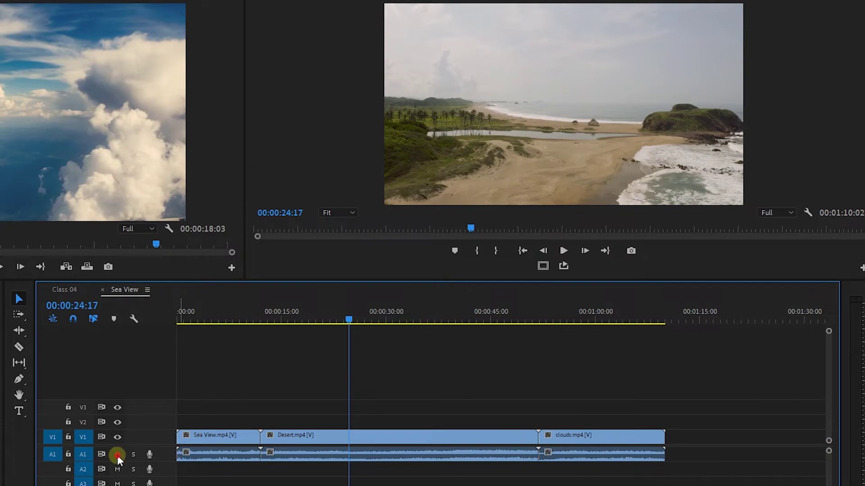
{"action": "left_click_drag", "start_coordinate": [315, 323], "coordinate": [423, 326]}
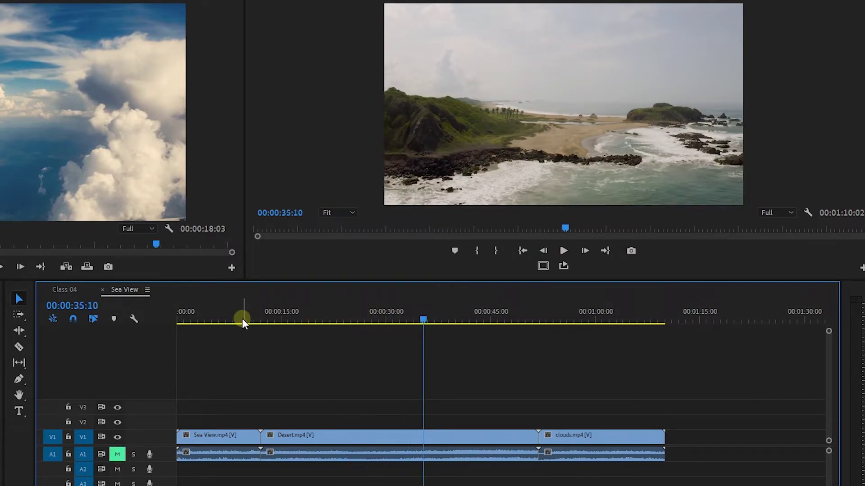
{"action": "left_click_drag", "start_coordinate": [192, 314], "coordinate": [232, 324]}
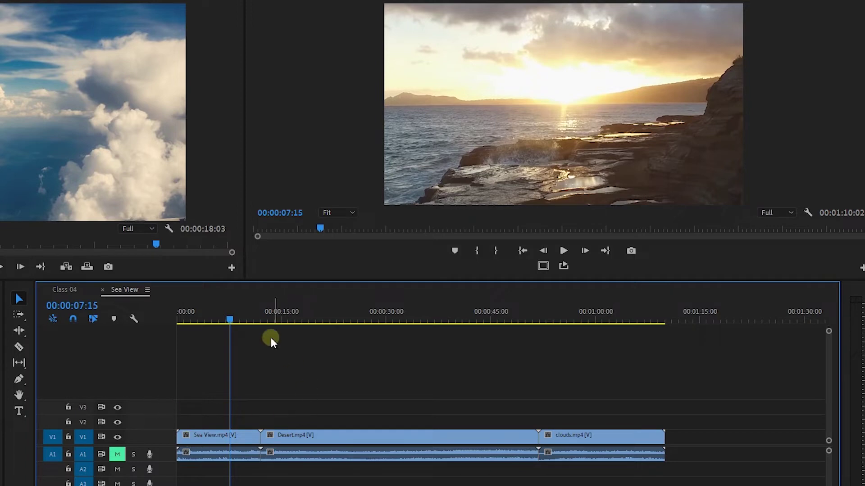
- Scrub to 00:00:23:24, select Desert.mp4, and trim its start to that point
{"action": "left_click_drag", "start_coordinate": [253, 317], "coordinate": [345, 341]}
{"action": "left_click", "coordinate": [394, 453]}
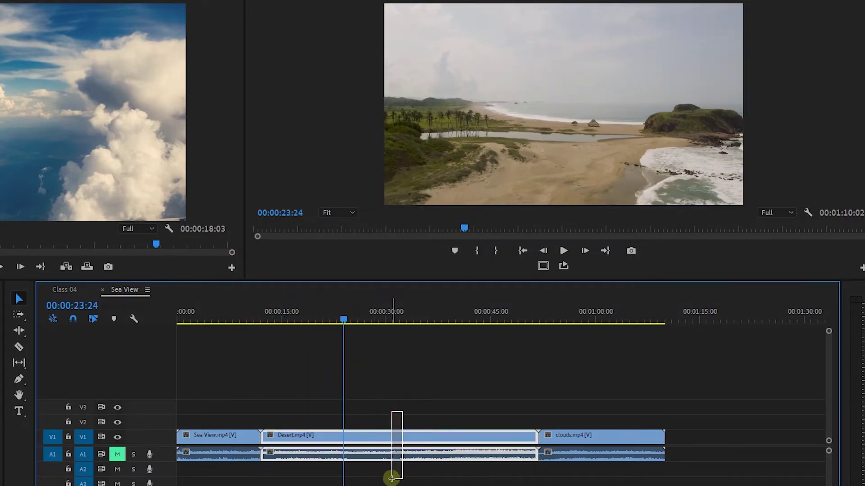
{"action": "left_click", "coordinate": [262, 441]}
{"action": "left_click_drag", "start_coordinate": [265, 443], "coordinate": [344, 448]}
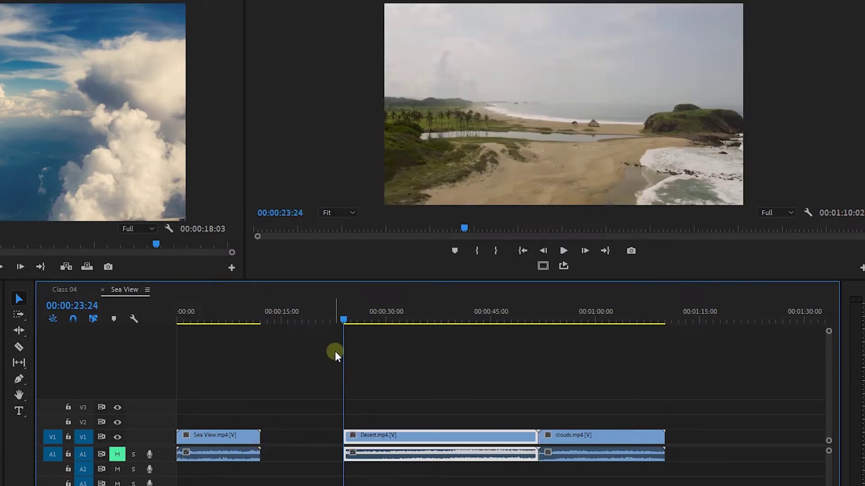
- Mark the Desert.mp4 clip with In and Out points and shorten the marked range to 00:00:03:00 from the clip's start
{"action": "left_click_drag", "start_coordinate": [347, 322], "coordinate": [386, 328]}
{"action": "key", "text": "x"}
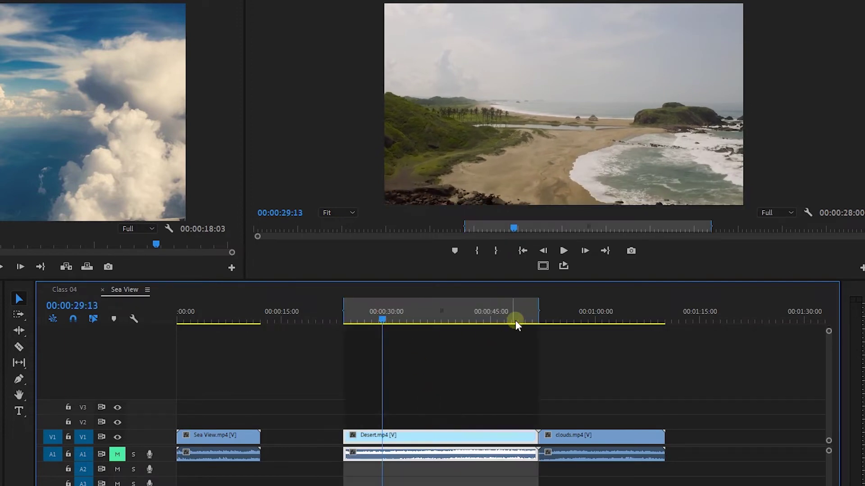
{"action": "left_click_drag", "start_coordinate": [536, 308], "coordinate": [385, 319]}
{"action": "left_click_drag", "start_coordinate": [550, 311], "coordinate": [364, 309]}
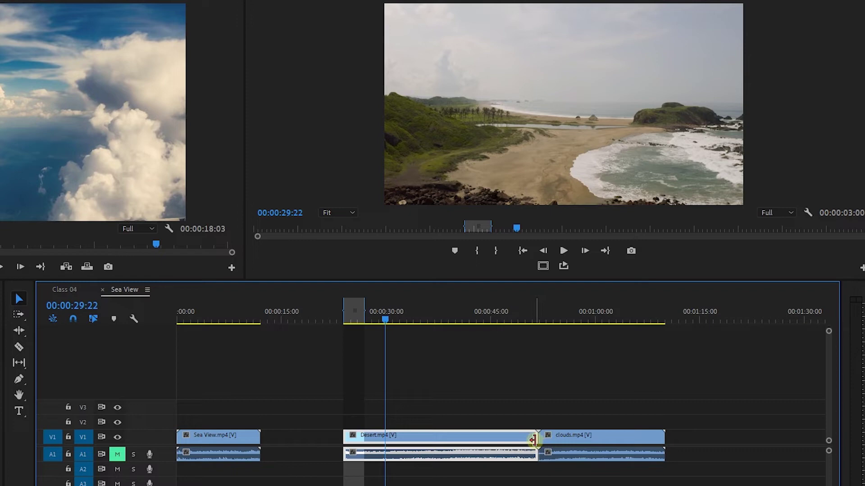
- Trim the end of Desert.mp4 to the Out point, leaving a three-second clip, and save the project
{"action": "left_click", "coordinate": [358, 318]}
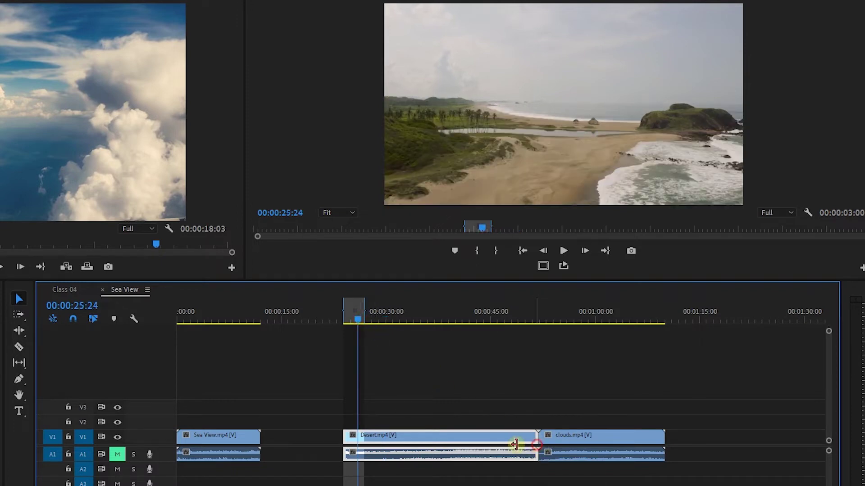
{"action": "left_click_drag", "start_coordinate": [534, 445], "coordinate": [357, 450]}
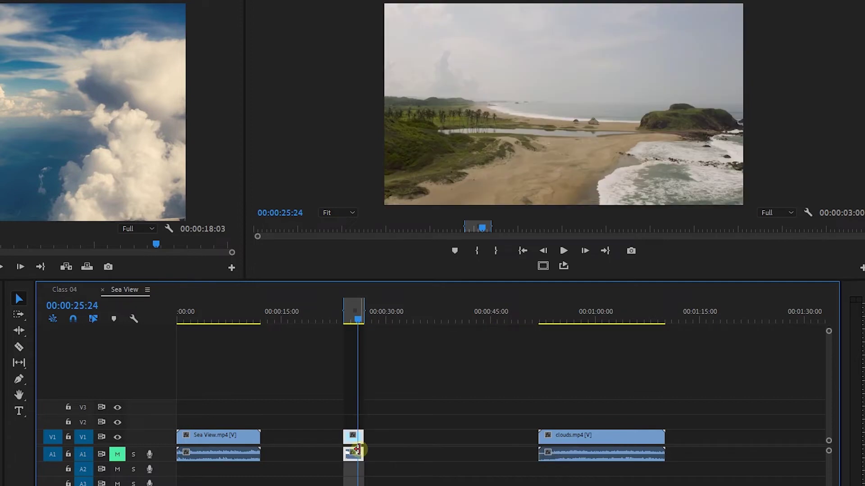
{"action": "key", "text": "="}
{"action": "key", "text": "="}
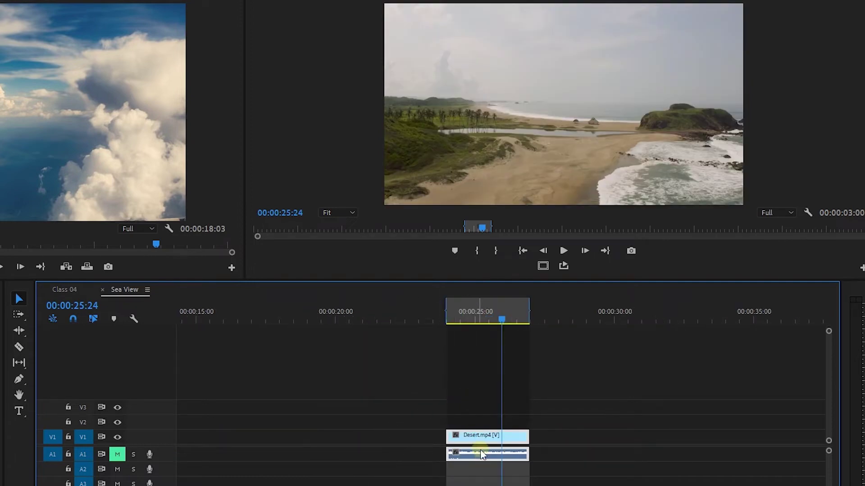
{"action": "key", "text": "ctrl+s"}
{"action": "key", "text": "-"}
{"action": "key", "text": "-"}
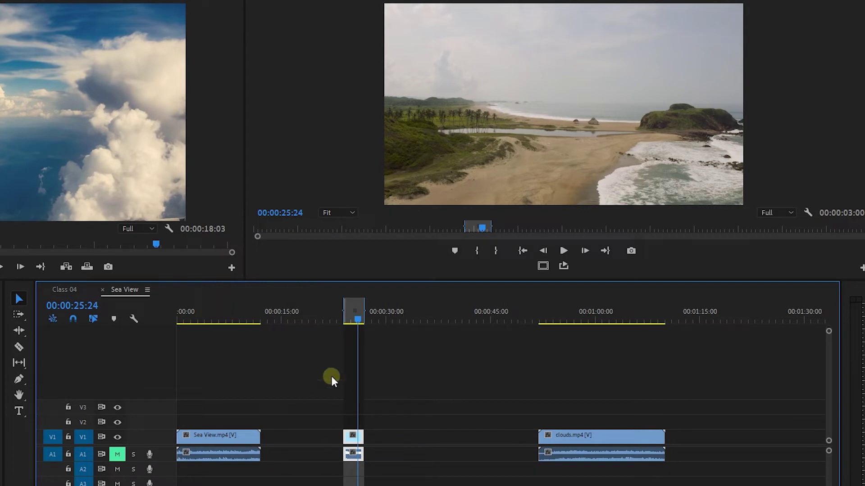
- Try moving the short Desert.mp4 clip with its linked audio earlier and up to V2, and return it to its place on V1
{"action": "left_click", "coordinate": [357, 321]}
{"action": "left_click", "coordinate": [392, 397]}
{"action": "right_click", "coordinate": [353, 440]}
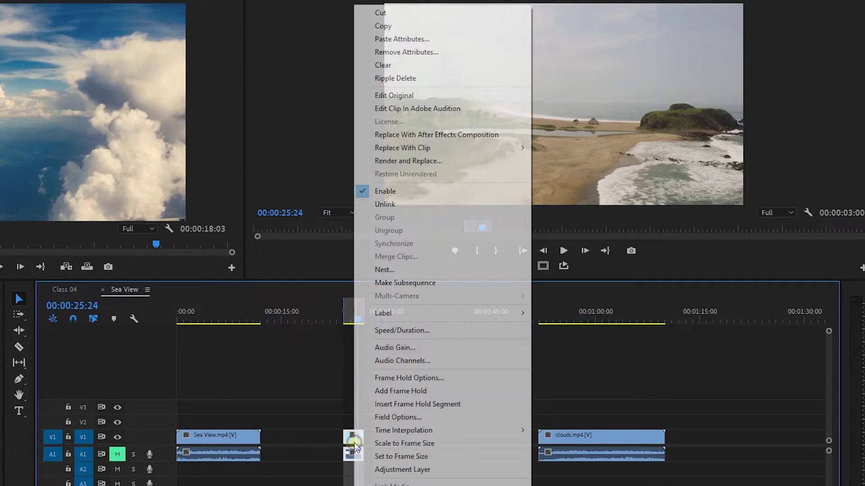
{"action": "left_click", "coordinate": [341, 415]}
{"action": "left_click_drag", "start_coordinate": [360, 449], "coordinate": [308, 421]}
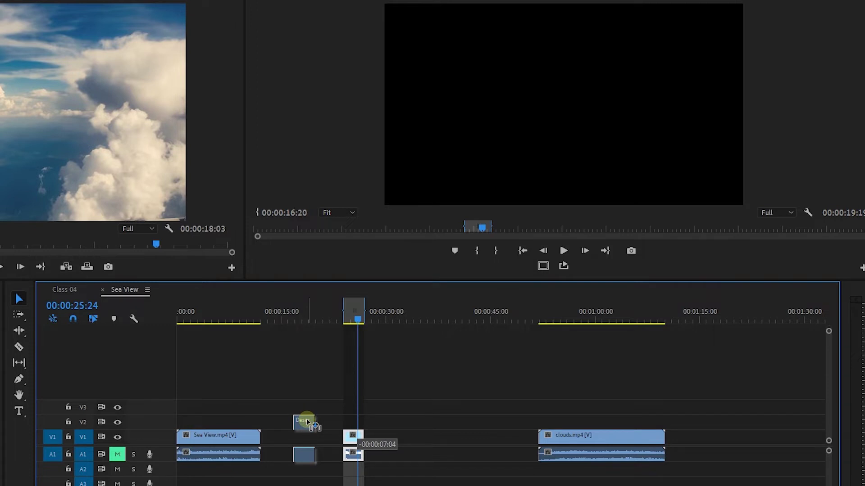
{"action": "left_click_drag", "start_coordinate": [308, 421], "coordinate": [358, 446]}
- Unlink the video and audio of the three-second Desert.mp4 clip
{"action": "key", "text": "equal"}
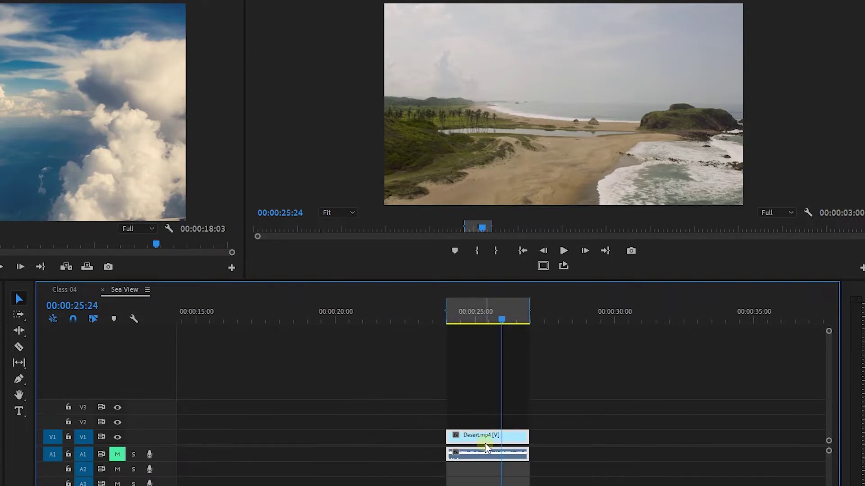
{"action": "right_click", "coordinate": [489, 448]}
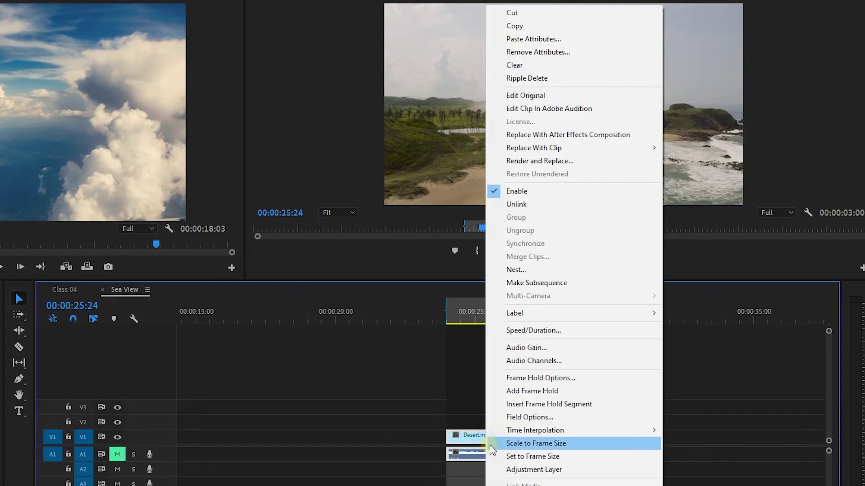
{"action": "left_click", "coordinate": [521, 205]}
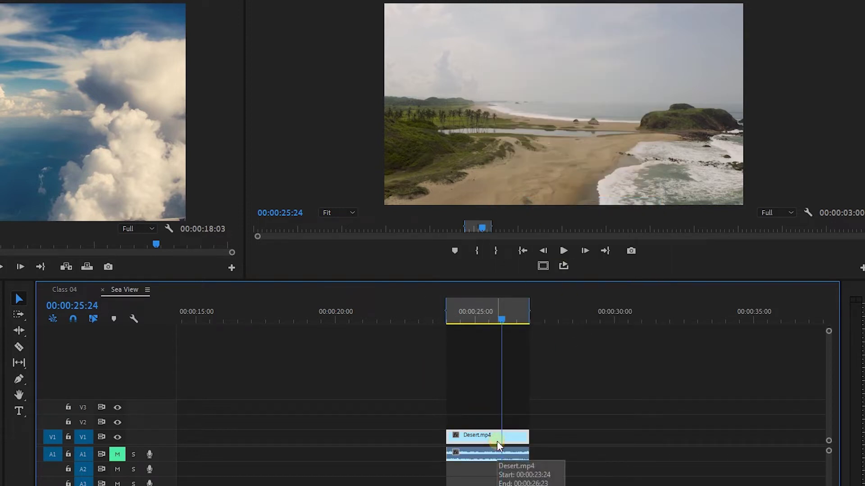
- Move the unlinked Desert.mp4 video to V2 above Sea View.mp4 so it starts at the playhead at 00:00:05:07
{"action": "left_click", "coordinate": [516, 455]}
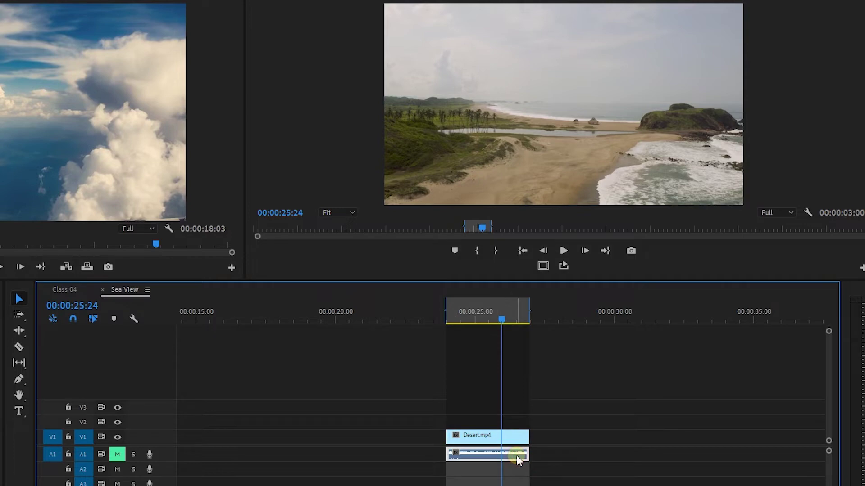
{"action": "key", "text": "minus"}
{"action": "key", "text": "minus"}
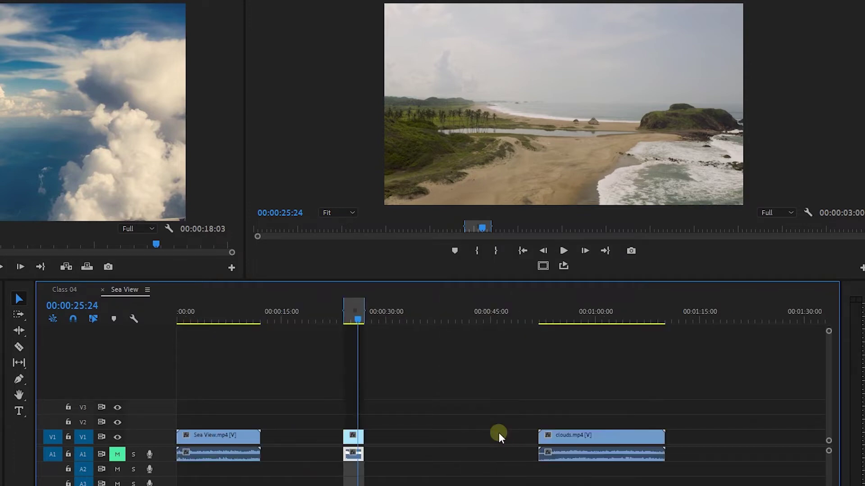
{"action": "left_click_drag", "start_coordinate": [193, 318], "coordinate": [214, 320]}
{"action": "left_click", "coordinate": [359, 439]}
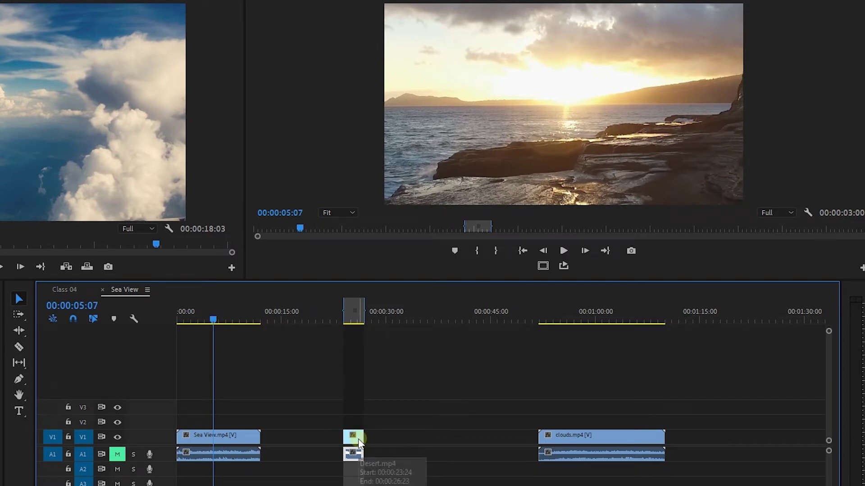
{"action": "left_click_drag", "start_coordinate": [359, 441], "coordinate": [238, 415]}
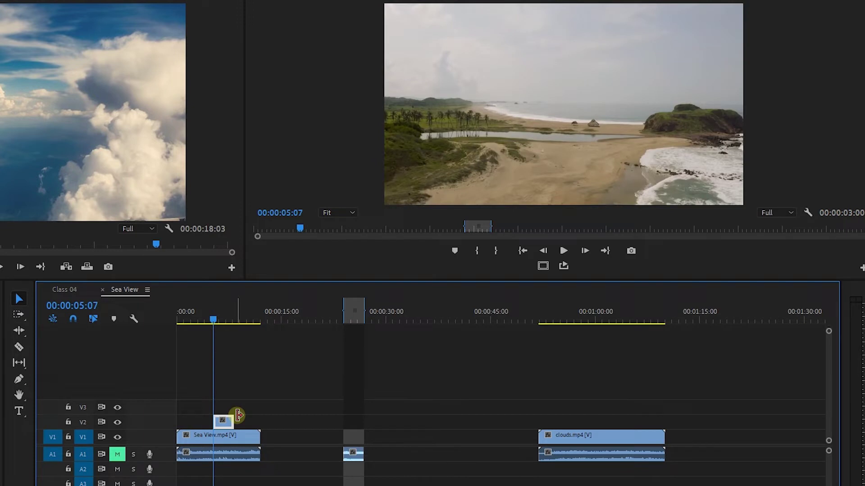
- Play the Sea View section from 00:00:04:06 and scrub across the Desert.mp4 overlay on V2 to review it
{"action": "key", "text": "="}
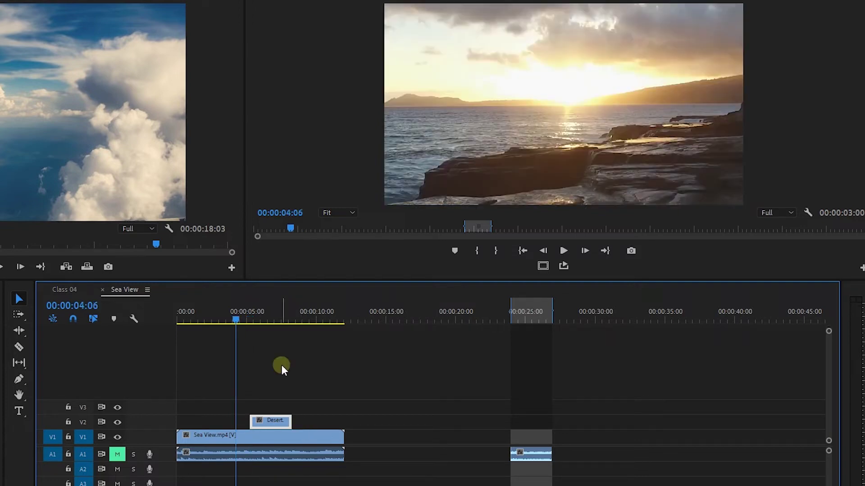
{"action": "key", "text": "space"}
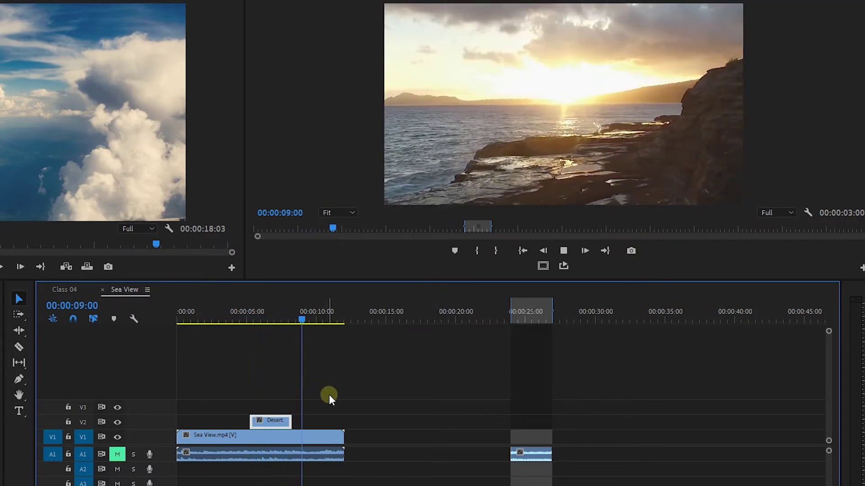
{"action": "key", "text": "space"}
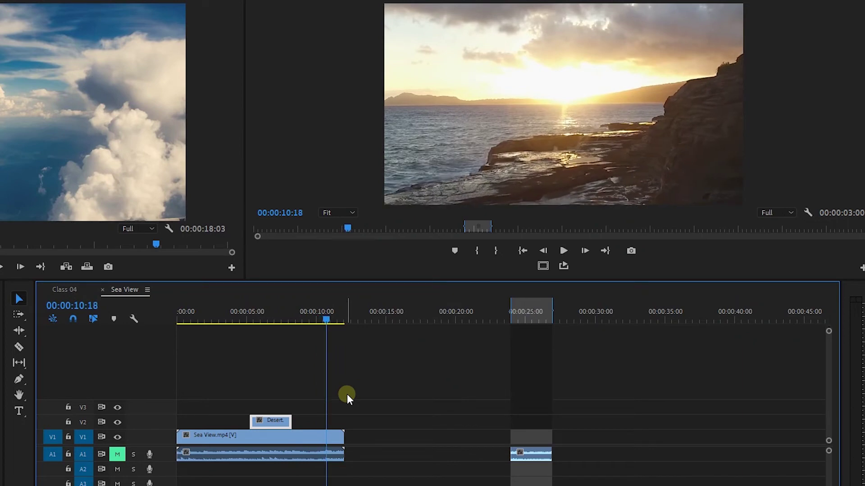
{"action": "left_click_drag", "start_coordinate": [255, 318], "coordinate": [288, 323]}
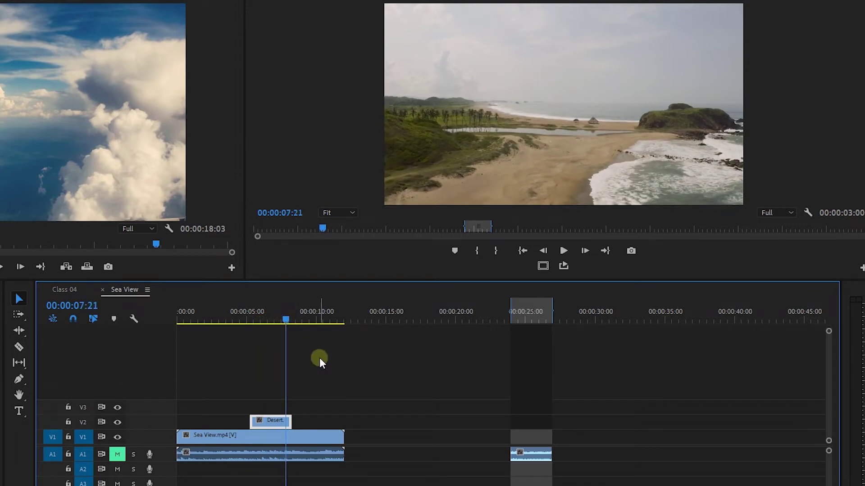
- Go to the clouds.mp4 clip and unlink its video from its audio
{"action": "key", "text": "minus"}
{"action": "left_click_drag", "start_coordinate": [533, 324], "coordinate": [585, 331]}
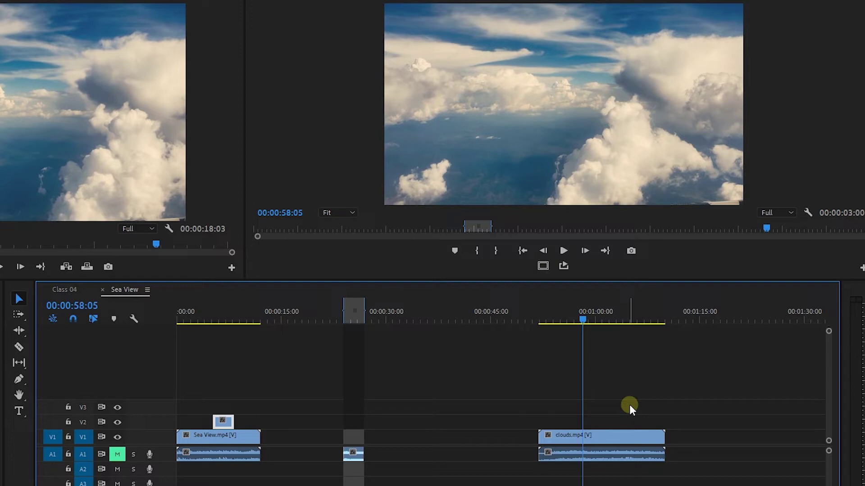
{"action": "left_click", "coordinate": [617, 435]}
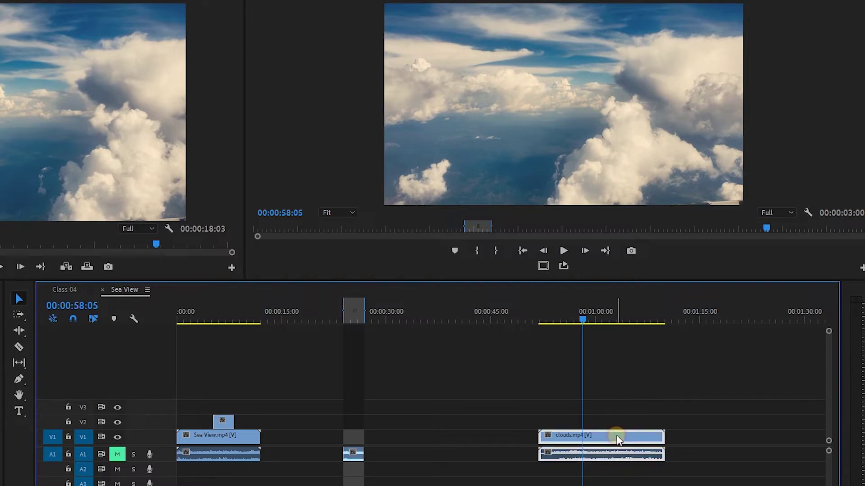
{"action": "right_click", "coordinate": [617, 436]}
{"action": "left_click", "coordinate": [669, 204]}
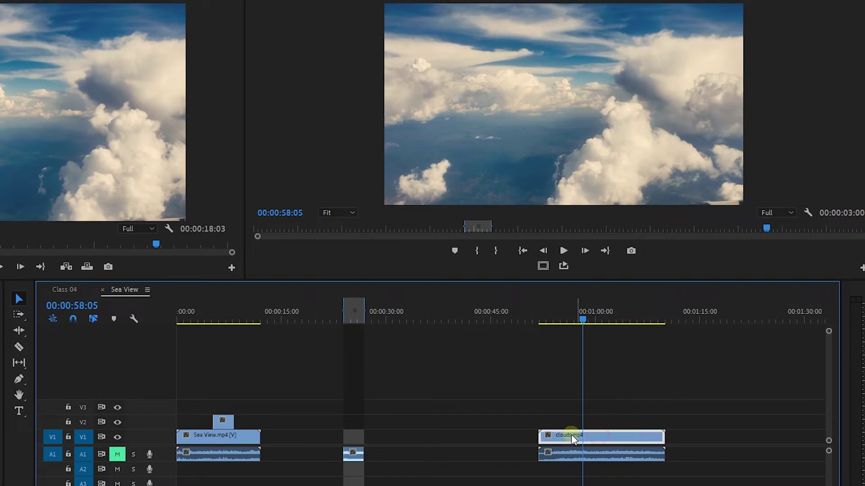
- Trim the clouds.mp4 video to start at 00:00:55:18 and last about 00:00:02:08, checking its length with In and Out points that are cleared again
{"action": "left_click_drag", "start_coordinate": [552, 320], "coordinate": [564, 331]}
{"action": "key", "text": "ctrl+shift+x"}
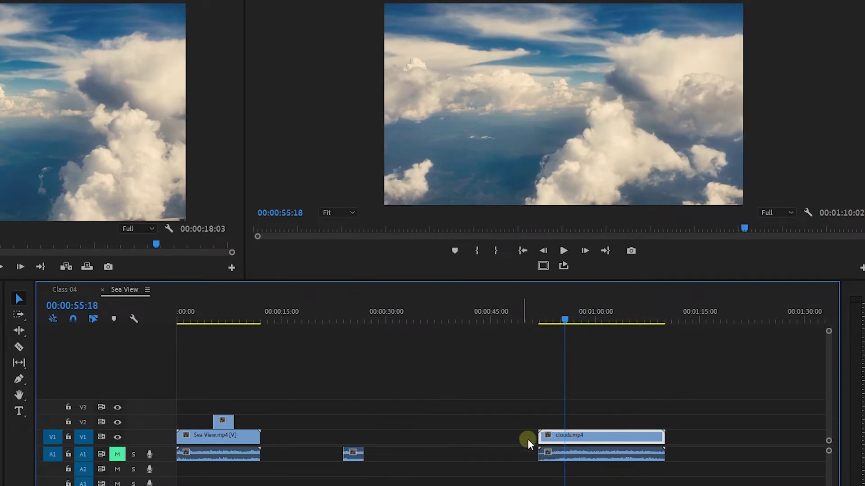
{"action": "left_click_drag", "start_coordinate": [535, 439], "coordinate": [566, 440]}
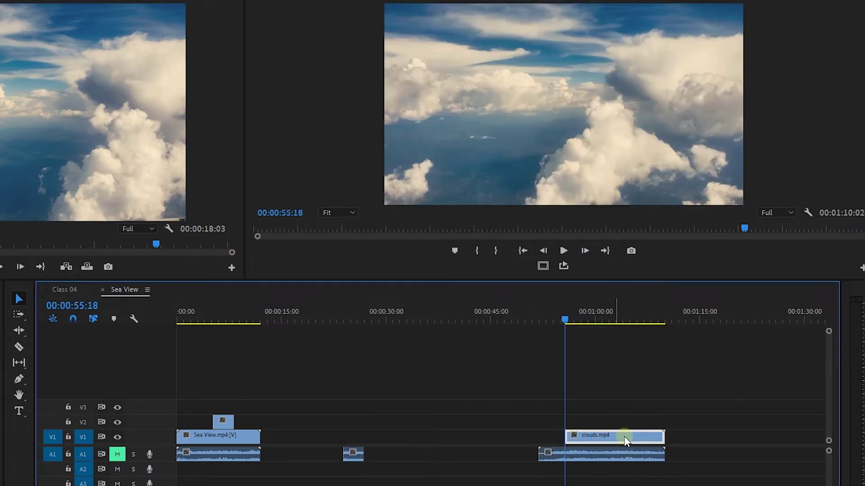
{"action": "left_click_drag", "start_coordinate": [661, 436], "coordinate": [578, 443]}
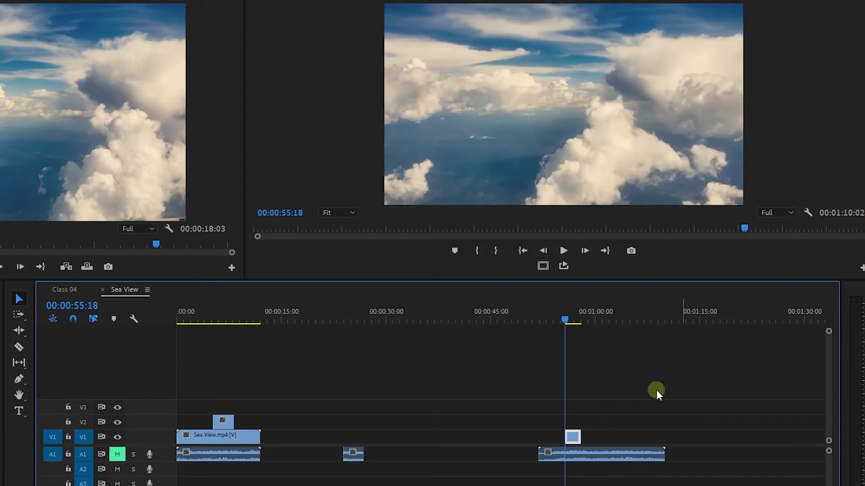
{"action": "left_click_drag", "start_coordinate": [591, 413], "coordinate": [559, 435]}
{"action": "key", "text": "slash"}
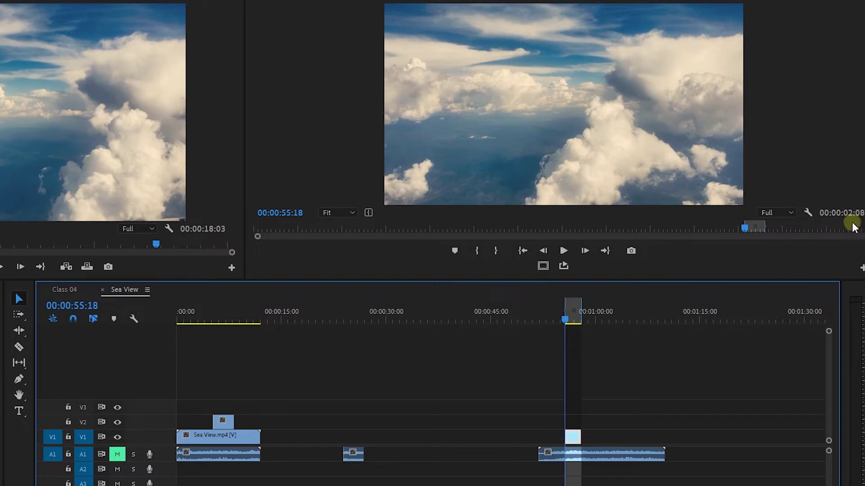
{"action": "key", "text": "ctrl+shift+x"}
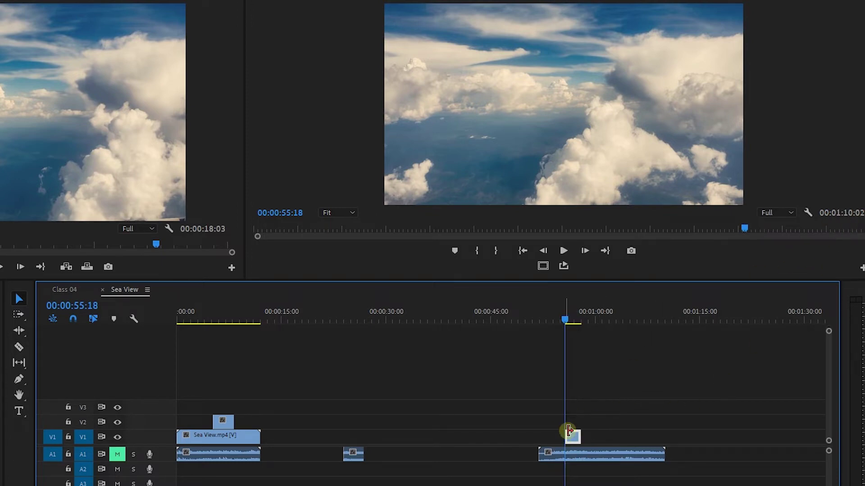
- Move the shortened clouds.mp4 video to V3 directly after the end of Desert.mp4, and save the project
{"action": "left_click_drag", "start_coordinate": [574, 437], "coordinate": [242, 409]}
{"action": "key", "text": "ctrl+s"}
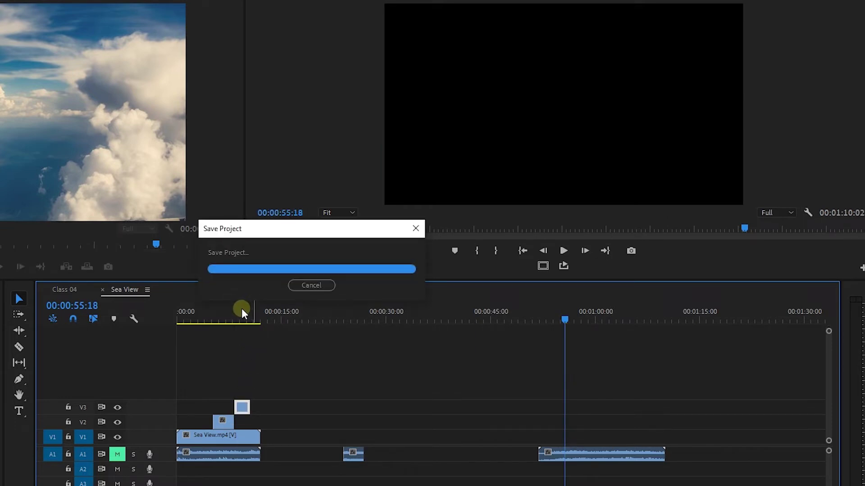
- Play the sequence from 00:00:04:17 across the Desert.mp4 and clouds.mp4 overlays to review the layered clips
{"action": "left_click", "coordinate": [237, 315]}
{"action": "key", "text": "equal"}
{"action": "key", "text": "equal"}
{"action": "left_click", "coordinate": [308, 312]}
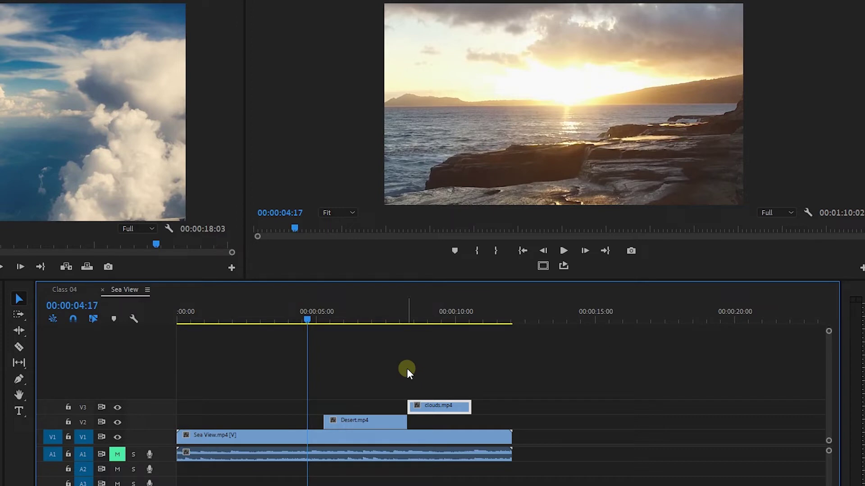
{"action": "key", "text": "space"}
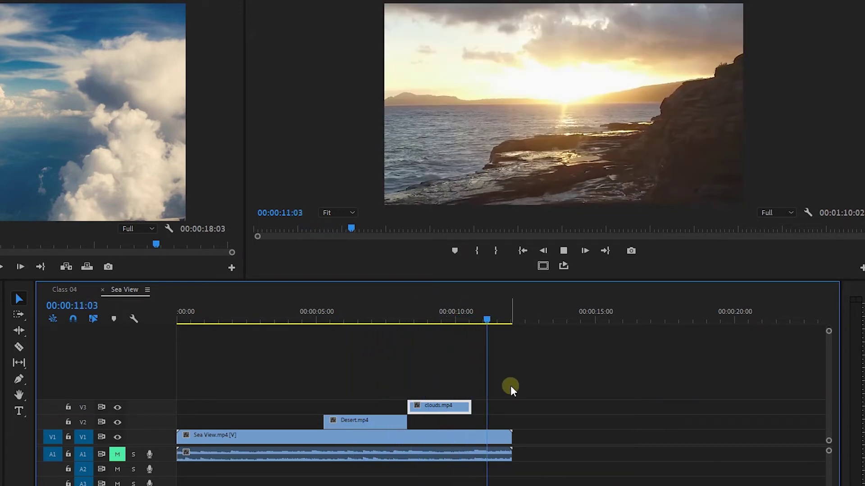
{"action": "left_click", "coordinate": [420, 316]}
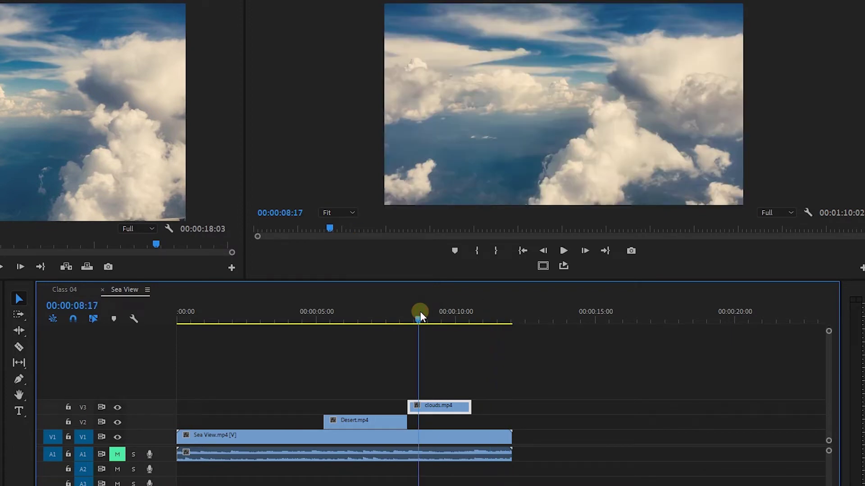
- Move the Desert.mp4 and clouds.mp4 clips earlier together so clouds.mp4 starts at the playhead at 00:00:05:09
{"action": "key", "text": "minus"}
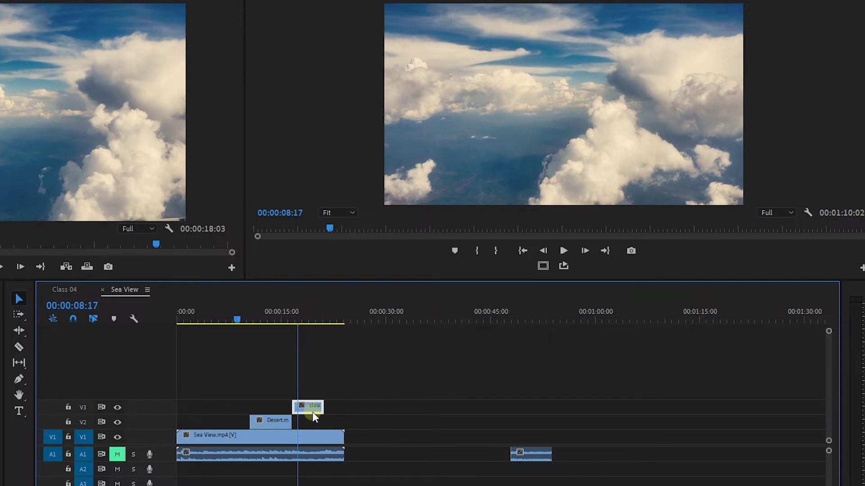
{"action": "left_click_drag", "start_coordinate": [220, 398], "coordinate": [316, 412]}
{"action": "left_click_drag", "start_coordinate": [240, 316], "coordinate": [251, 315]}
{"action": "left_click", "coordinate": [337, 373]}
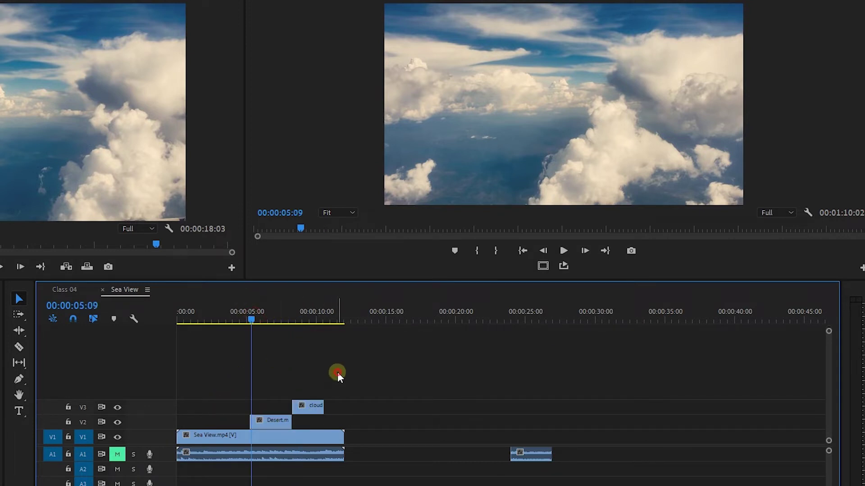
{"action": "left_click_drag", "start_coordinate": [344, 372], "coordinate": [220, 413]}
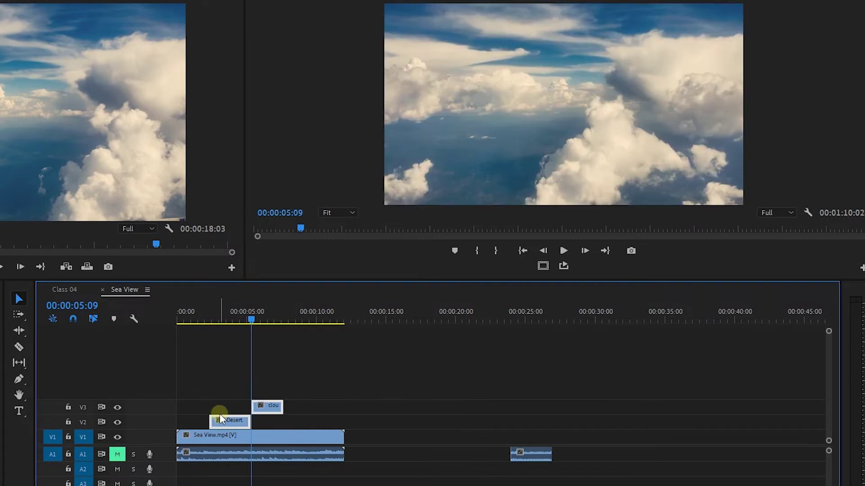
- Delete the leftover unlinked Desert.mp4 audio from A1
{"action": "left_click", "coordinate": [207, 314]}
{"action": "left_click", "coordinate": [538, 456]}
{"action": "key", "text": "Delete"}
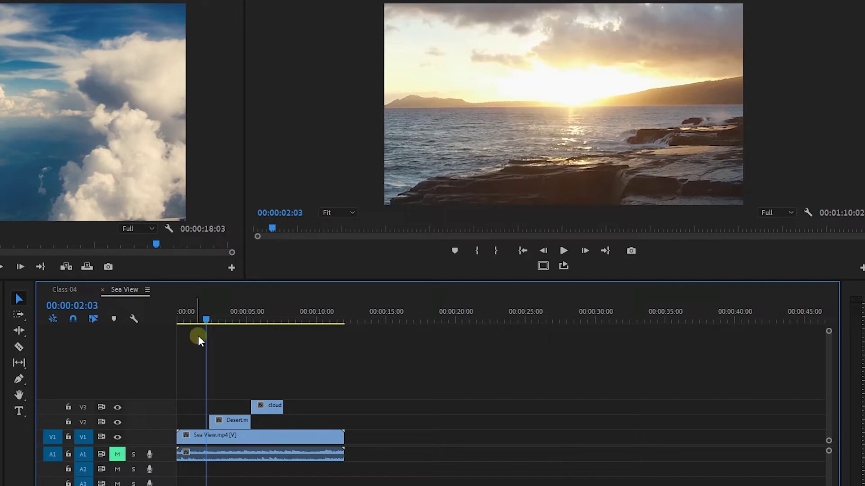
- Switch to the Class 04 sequence and show its whole timeline
{"action": "left_click", "coordinate": [67, 291]}
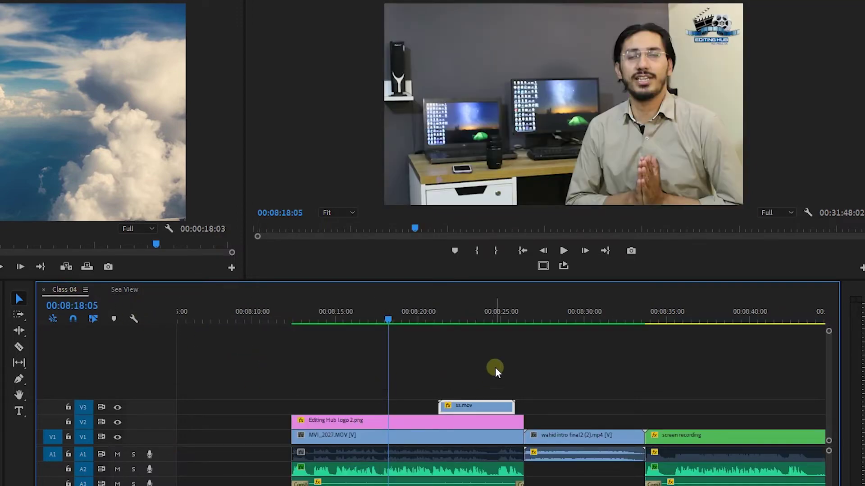
{"action": "key", "text": "minus"}
{"action": "scroll", "coordinate": [496, 368], "scroll_direction": "down", "scroll_amount": 2}
{"action": "key", "text": "minus"}
{"action": "key", "text": "minus"}
{"action": "key", "text": "minus"}
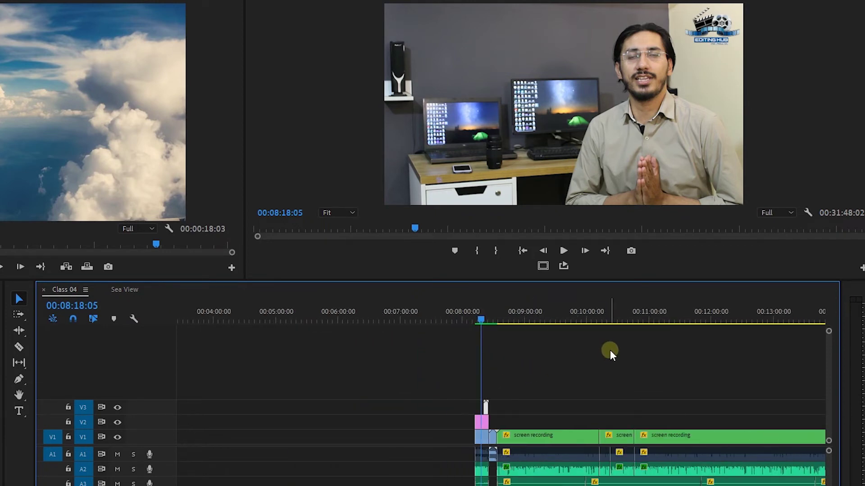
{"action": "key", "text": "minus"}
{"action": "left_click", "coordinate": [688, 313]}
{"action": "key", "text": "minus"}
{"action": "key", "text": "equal"}
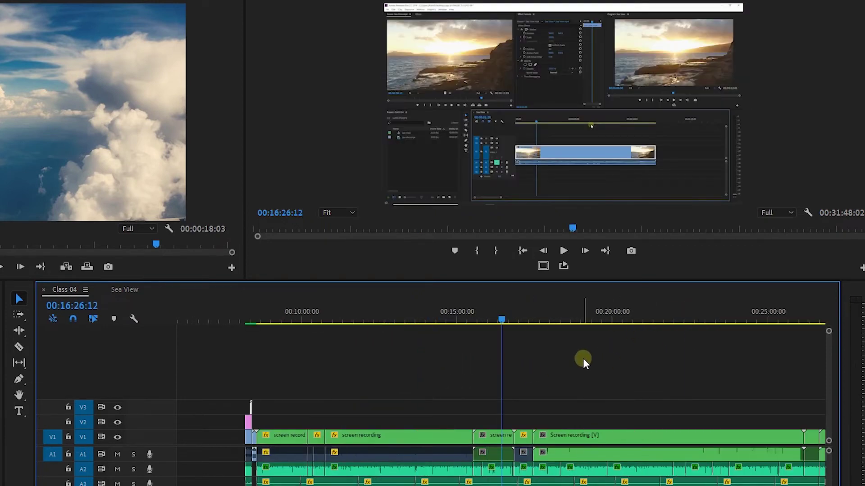
{"action": "key", "text": "minus"}
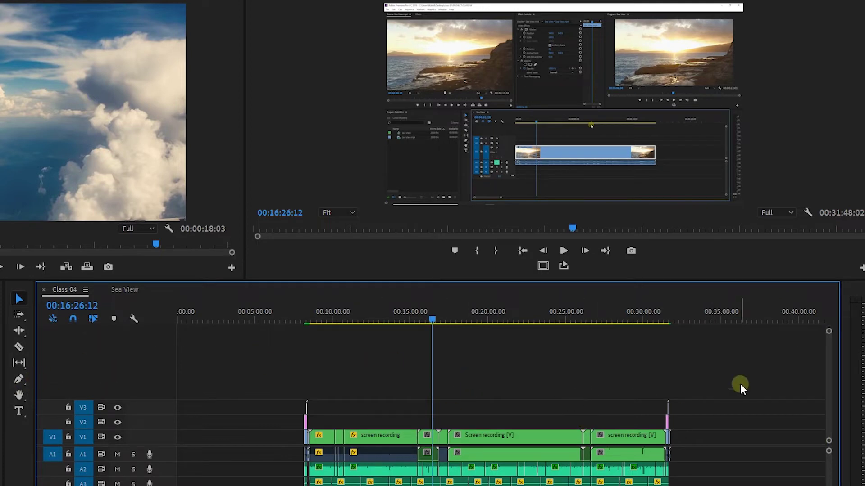
- Try marquee-selecting the later V1 screen recording clips and moving them further along the Class 04 timeline, and undo the move
{"action": "left_click_drag", "start_coordinate": [452, 312], "coordinate": [456, 313]}
{"action": "left_click_drag", "start_coordinate": [485, 383], "coordinate": [679, 440]}
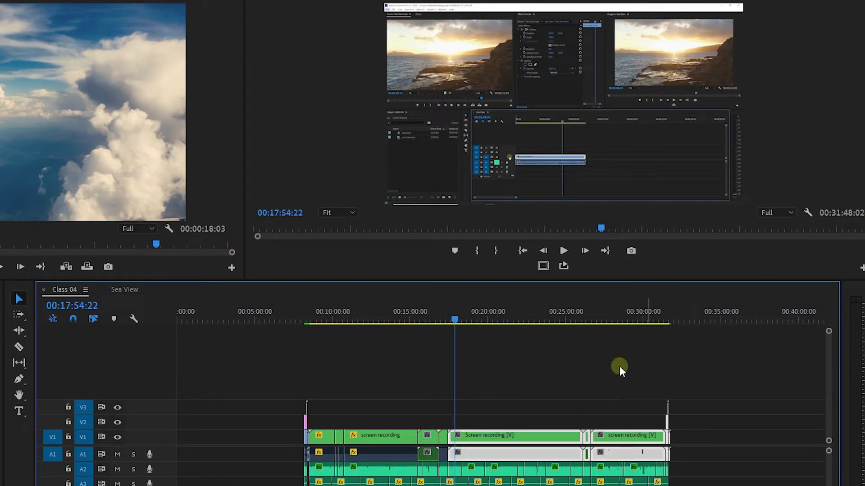
{"action": "left_click_drag", "start_coordinate": [455, 310], "coordinate": [664, 337]}
{"action": "left_click", "coordinate": [466, 310]}
{"action": "left_click", "coordinate": [670, 404]}
{"action": "left_click_drag", "start_coordinate": [731, 400], "coordinate": [545, 440]}
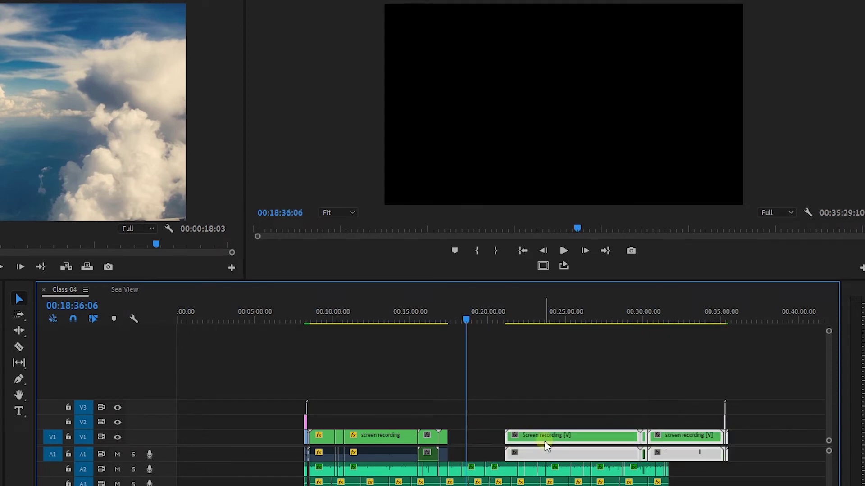
{"action": "key", "text": "ctrl+z"}
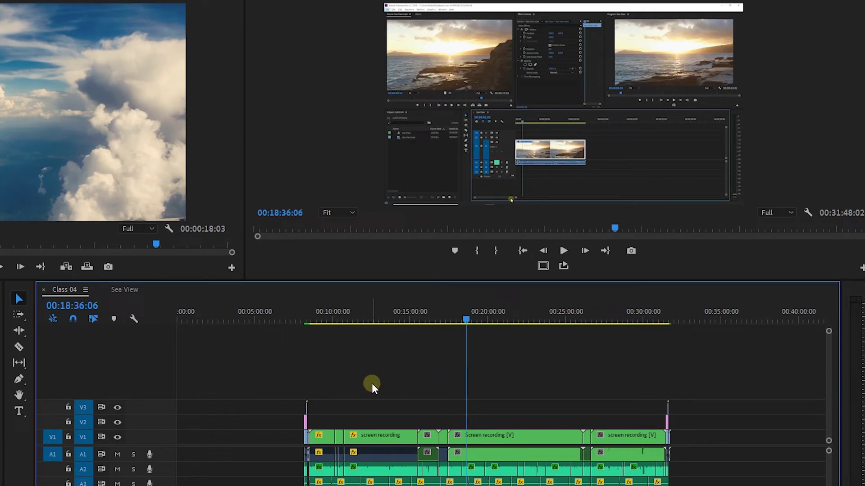
- Use the Track Select Forward tool to move all clips from the long screen recording onward so it starts at 00:20:43:00, and save the project
{"action": "left_click", "coordinate": [18, 313]}
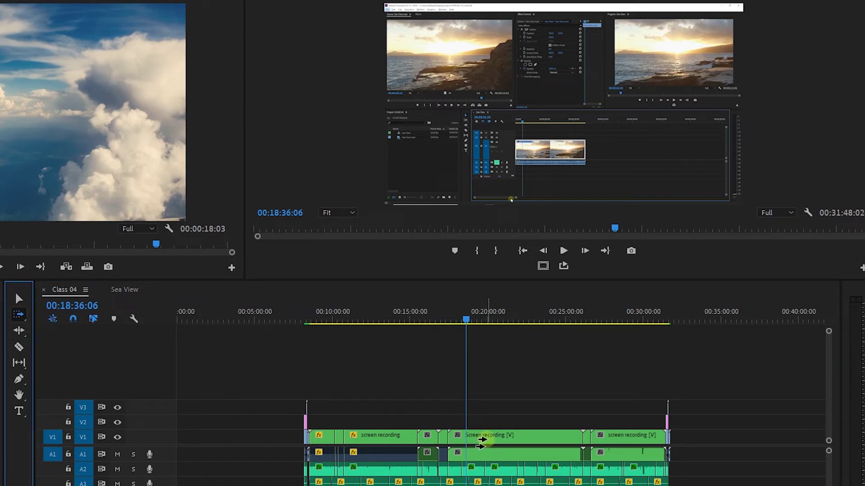
{"action": "key", "text": "="}
{"action": "scroll", "coordinate": [517, 397], "scroll_direction": "down", "scroll_amount": 5}
{"action": "key", "text": "minus"}
{"action": "left_click", "coordinate": [476, 443]}
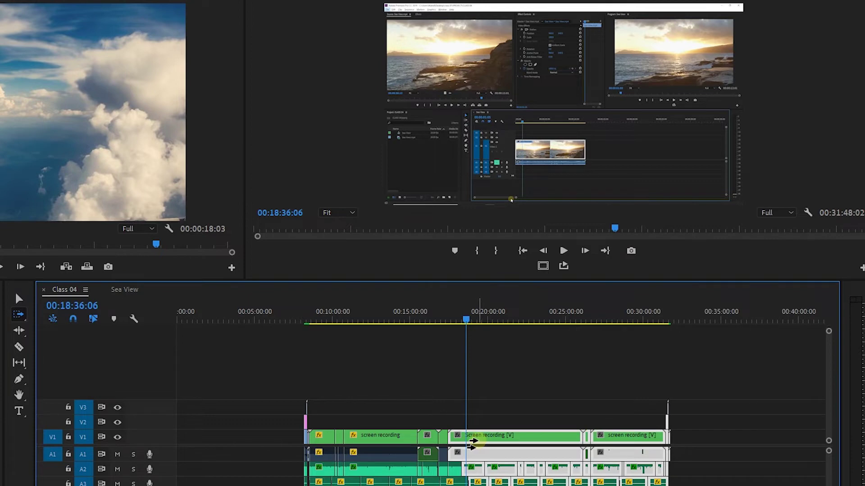
{"action": "left_click_drag", "start_coordinate": [473, 444], "coordinate": [522, 441]}
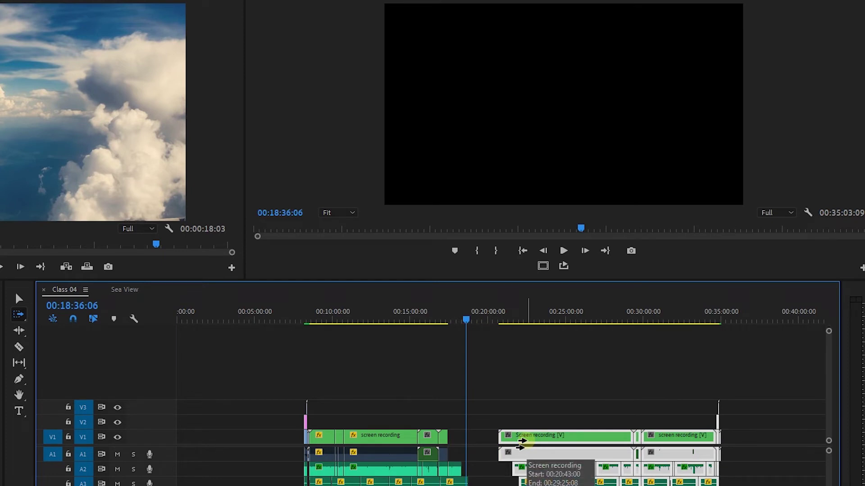
{"action": "key", "text": "ctrl+s"}
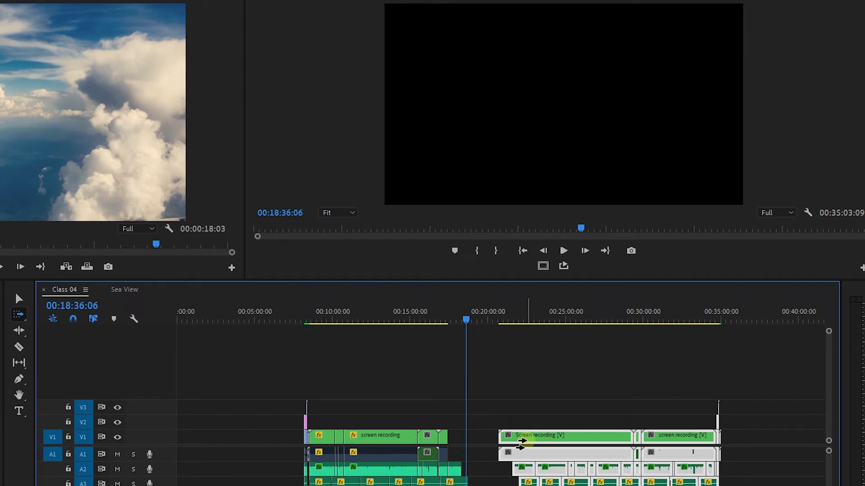
- Undo the group move, and try shifting only the long V1 screen recording to about 00:18:45:00 with the Selection tool, undoing that too
{"action": "key", "text": "ctrl+z"}
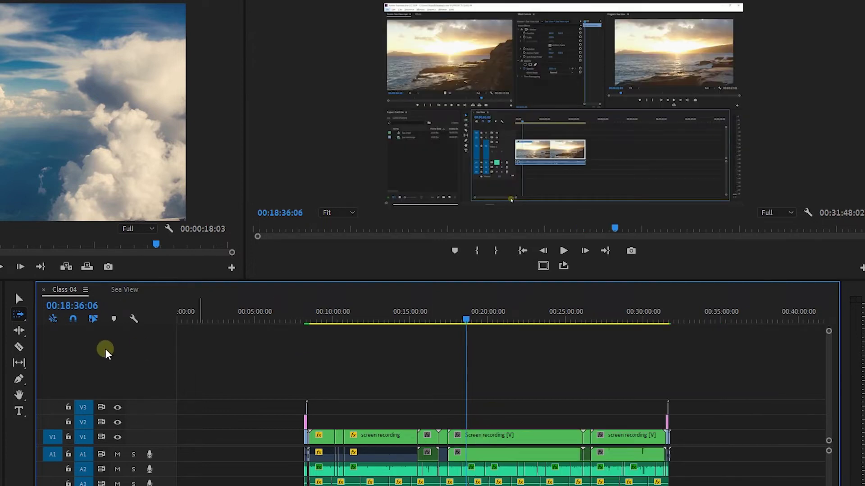
{"action": "left_click", "coordinate": [19, 299]}
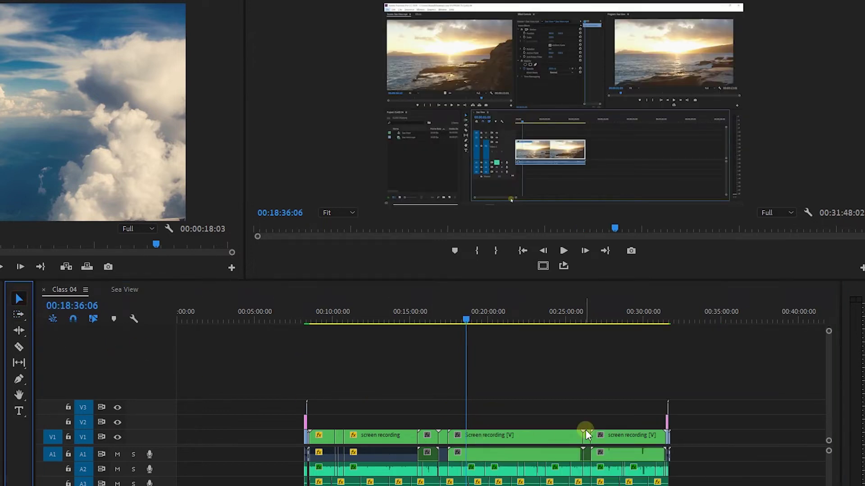
{"action": "left_click", "coordinate": [501, 433]}
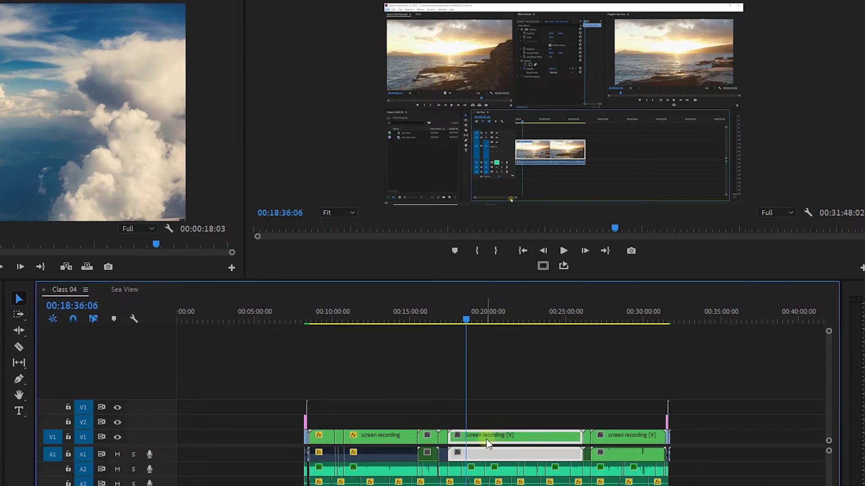
{"action": "left_click_drag", "start_coordinate": [486, 439], "coordinate": [502, 442]}
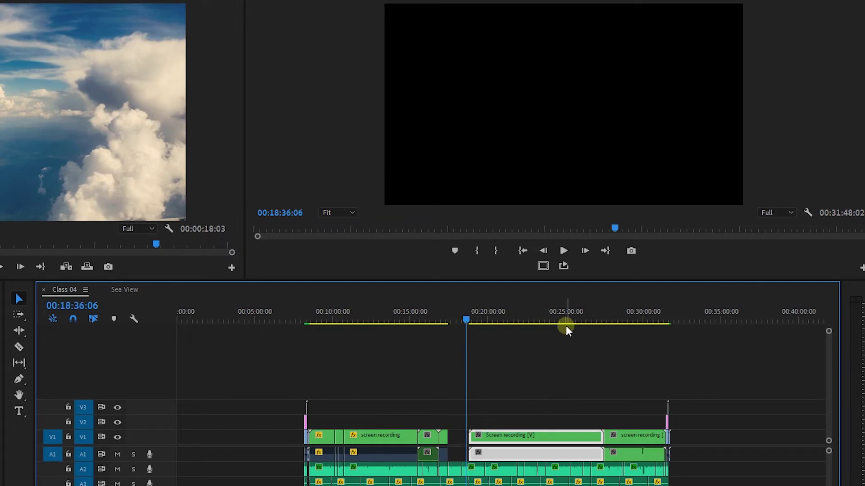
{"action": "key", "text": "ctrl+z"}
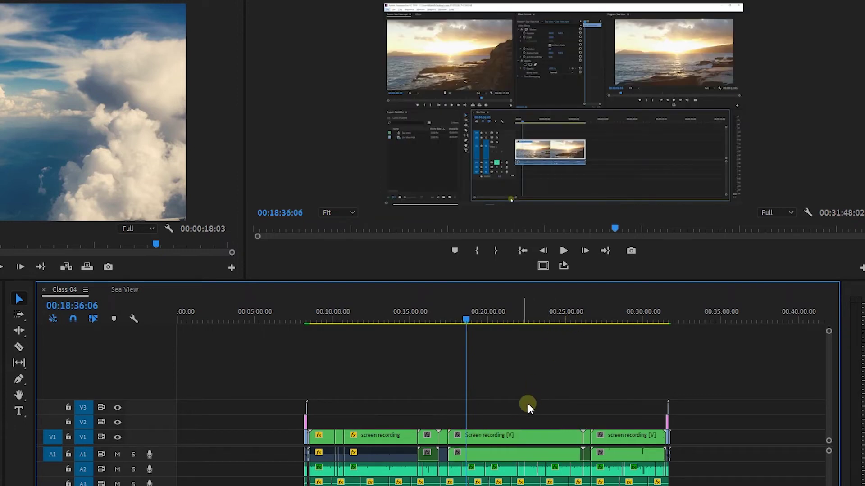
- Place the playhead at 00:25:38:21, and try moving the long screen recording alone to start at 00:19:48:01, undoing the move
{"action": "left_click_drag", "start_coordinate": [467, 320], "coordinate": [575, 332]}
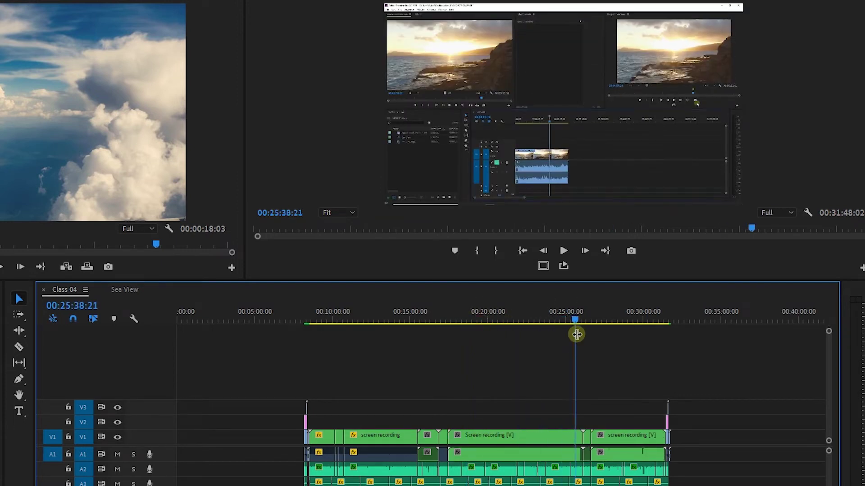
{"action": "left_click", "coordinate": [478, 439]}
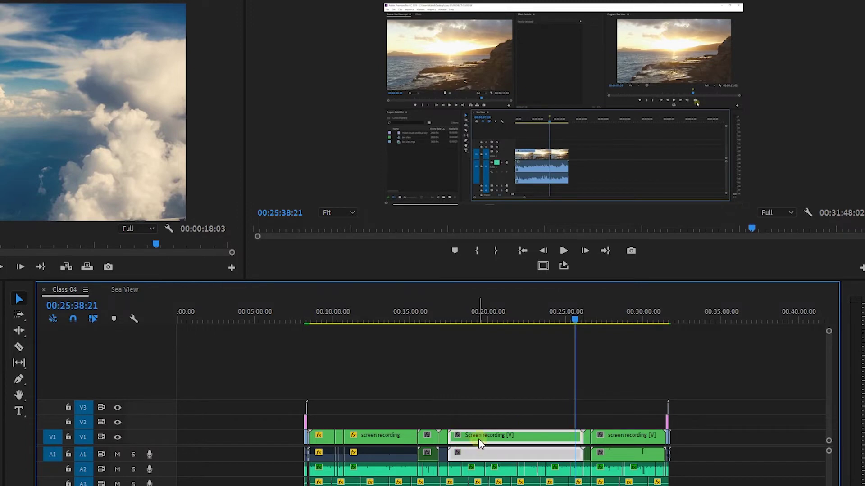
{"action": "left_click_drag", "start_coordinate": [478, 439], "coordinate": [509, 439]}
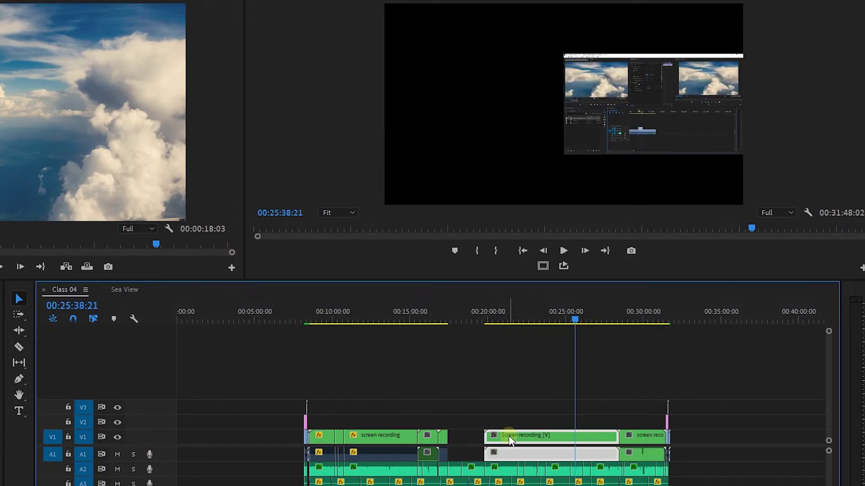
{"action": "key", "text": "ctrl+z"}
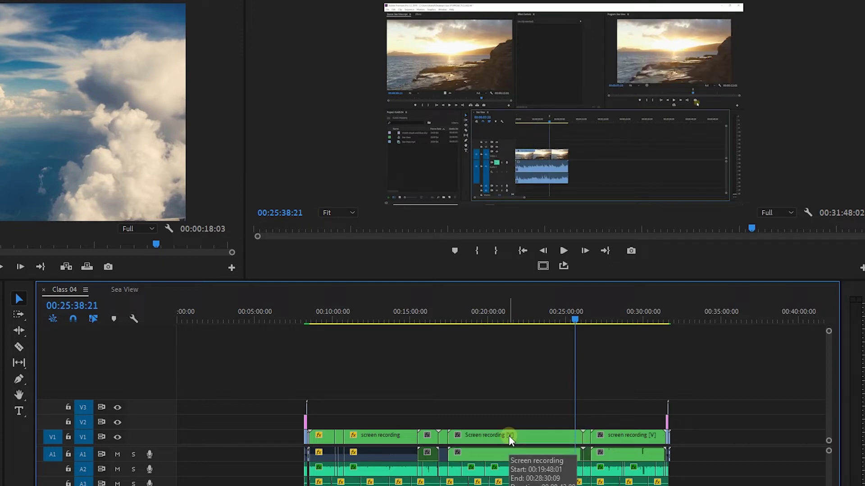
- Try marquee-selecting all clips from the long screen recording onward and moving them to about 00:21:45:00, undo it, and select the V3 clip
{"action": "left_click_drag", "start_coordinate": [686, 379], "coordinate": [477, 485]}
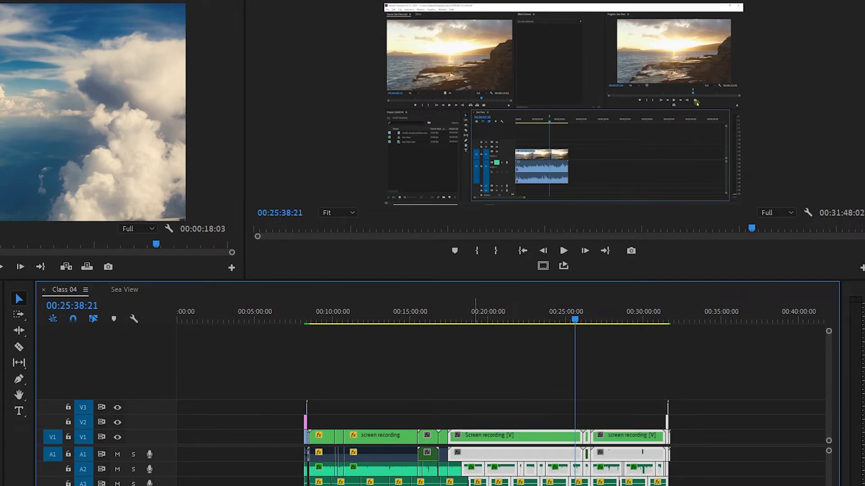
{"action": "left_click_drag", "start_coordinate": [480, 453], "coordinate": [546, 444]}
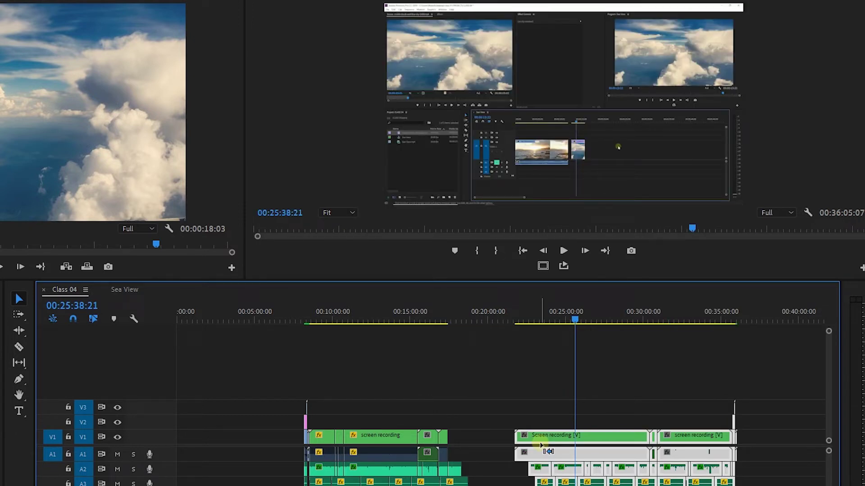
{"action": "key", "text": "ctrl+z"}
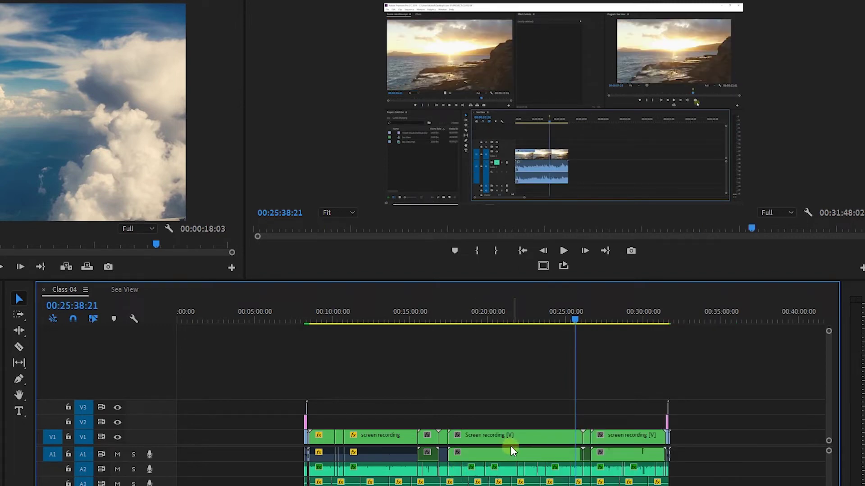
{"action": "left_click_drag", "start_coordinate": [726, 382], "coordinate": [475, 485]}
{"action": "left_click", "coordinate": [514, 391]}
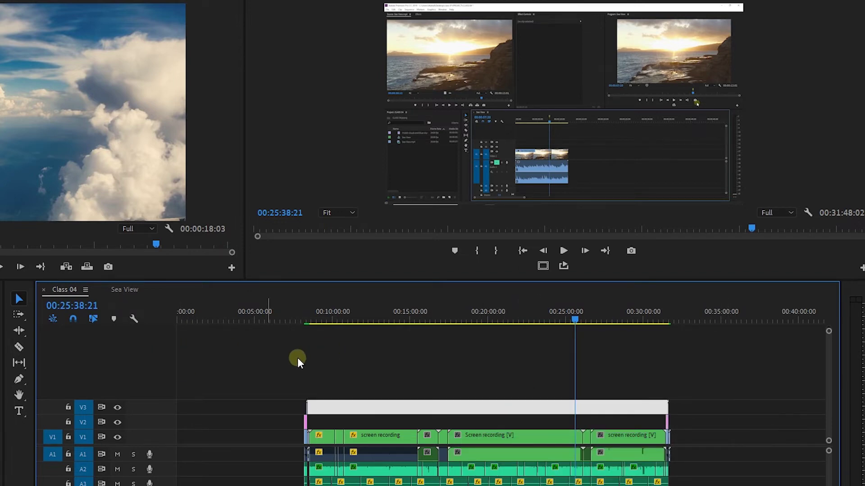
- Save the project, and try moving everything from the long screen recording onward to about 00:22:15:00 with Track Select Forward, undoing the move
{"action": "left_click", "coordinate": [18, 313]}
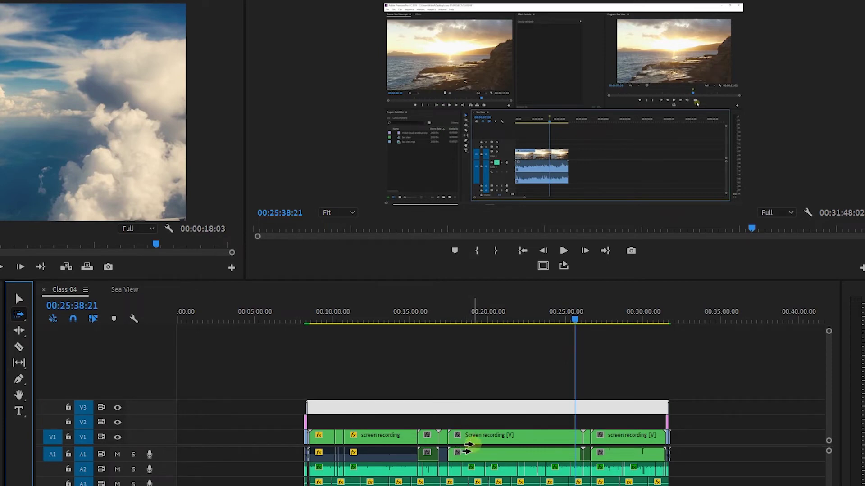
{"action": "key", "text": "ctrl+s"}
{"action": "left_click_drag", "start_coordinate": [469, 442], "coordinate": [547, 442]}
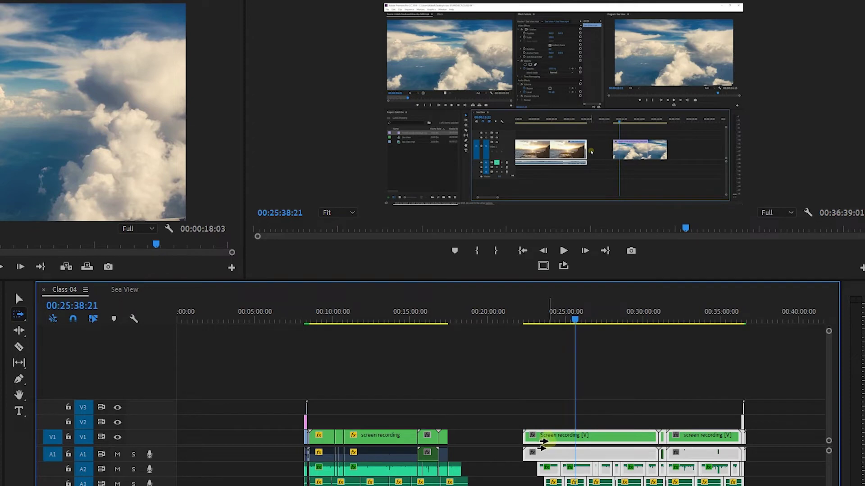
{"action": "key", "text": "ctrl+z"}
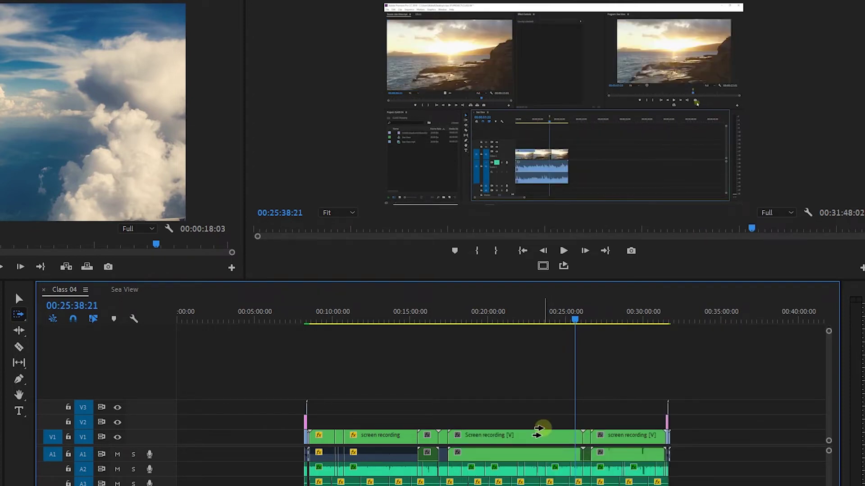
- Reactivate the Track Select Forward tool, try moving the long screen recording and following clips to about 00:21:30:00, and undo the move
{"action": "left_click", "coordinate": [27, 305]}
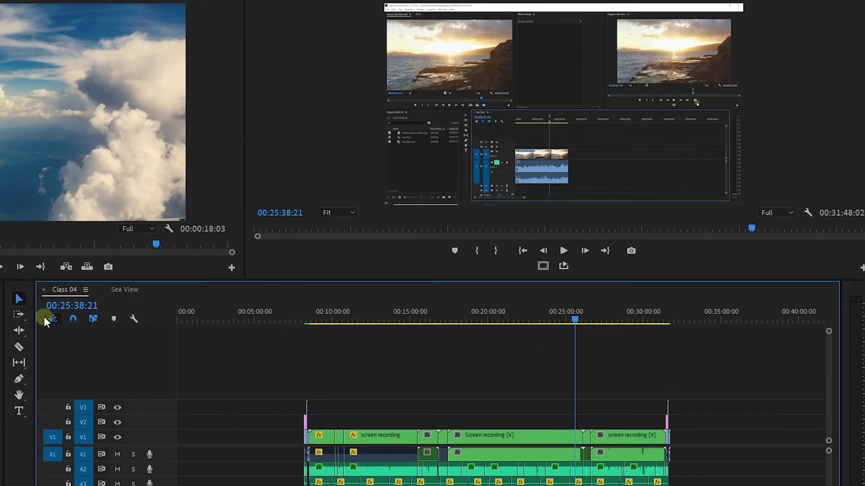
{"action": "left_click", "coordinate": [18, 315]}
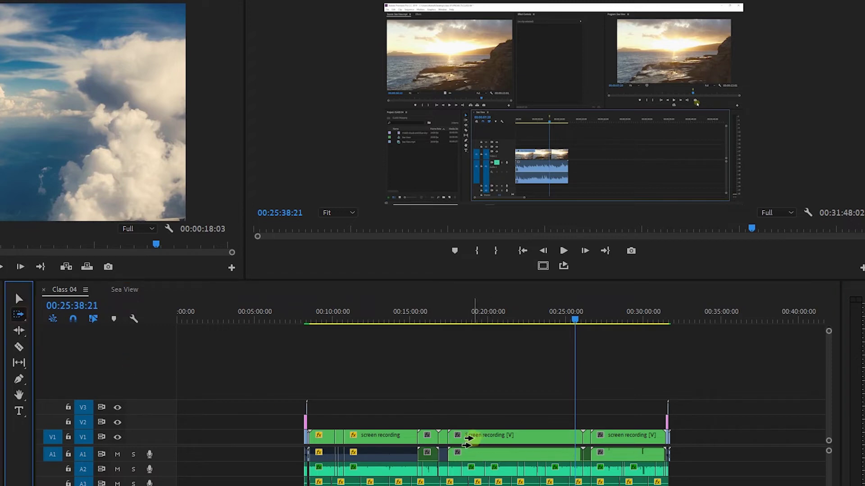
{"action": "left_click", "coordinate": [471, 442]}
{"action": "left_click_drag", "start_coordinate": [458, 438], "coordinate": [527, 443]}
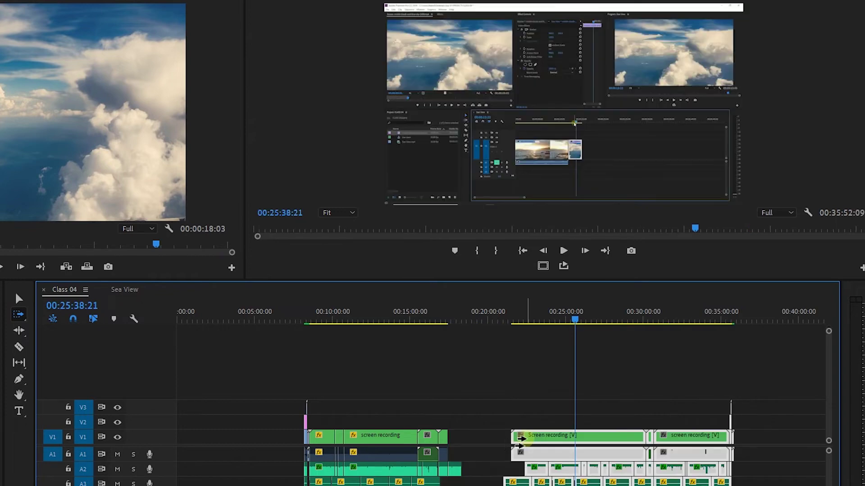
{"action": "key", "text": "ctrl+z"}
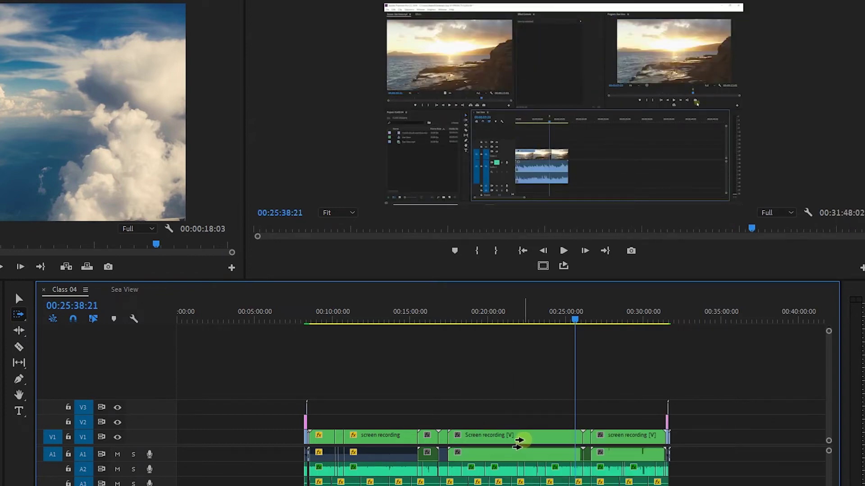
- Switch to the Track Select Backward tool, return to Track Select Forward, and try selecting from the long screen recording onward
{"action": "left_click", "coordinate": [25, 318]}
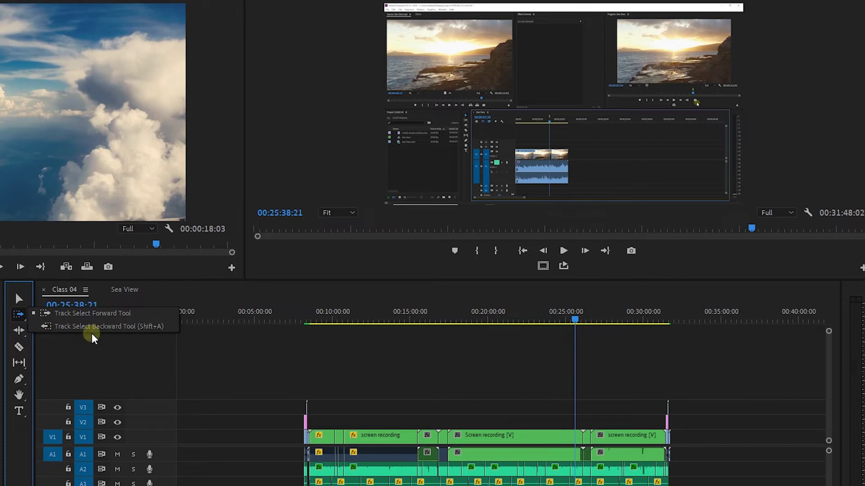
{"action": "left_click", "coordinate": [101, 326]}
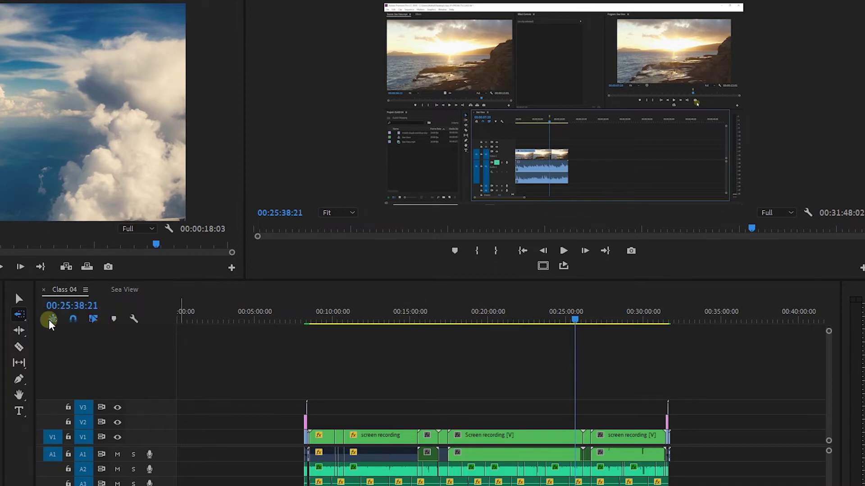
{"action": "left_click", "coordinate": [25, 316]}
{"action": "left_click", "coordinate": [72, 314]}
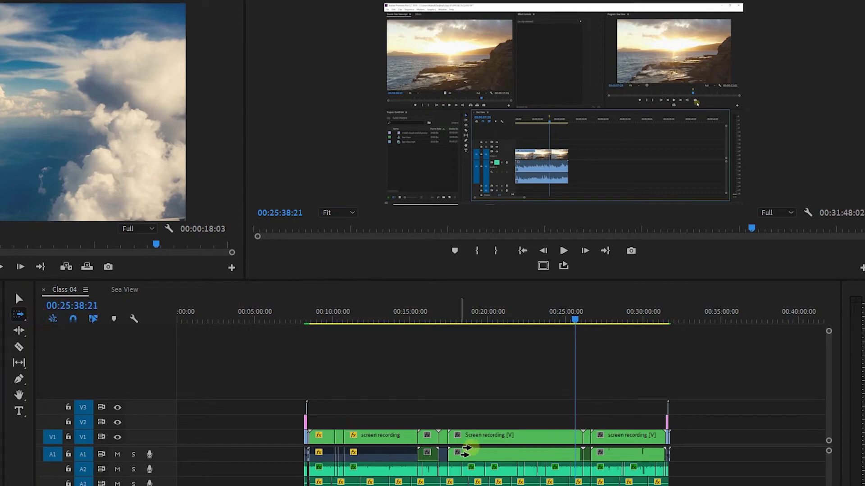
{"action": "left_click", "coordinate": [473, 436]}
{"action": "mouse_move", "coordinate": [471, 436]}
{"action": "left_mouse_down"}
{"action": "mouse_move", "coordinate": [515, 437]}
{"action": "mouse_move", "coordinate": [468, 437]}
{"action": "left_mouse_up"}
- Use the Track Select Backward tool to select the long screen recording and all earlier clips, try moving them earlier, and undo it
{"action": "left_click", "coordinate": [18, 317]}
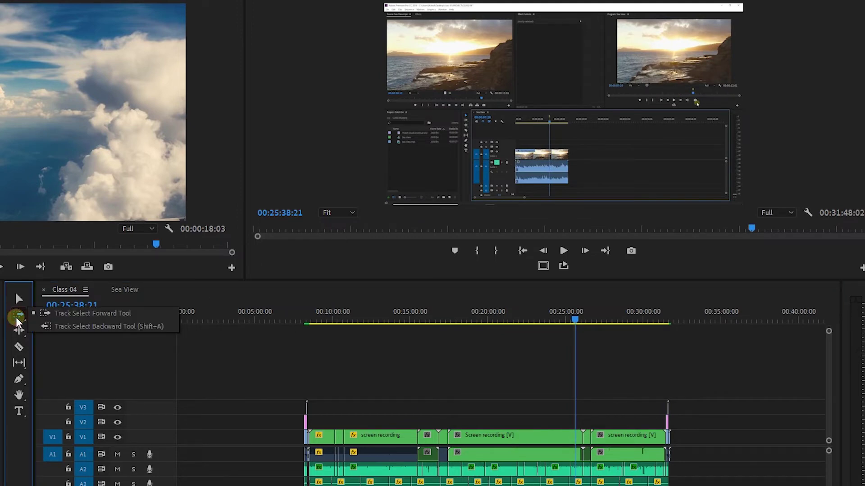
{"action": "left_click", "coordinate": [45, 326]}
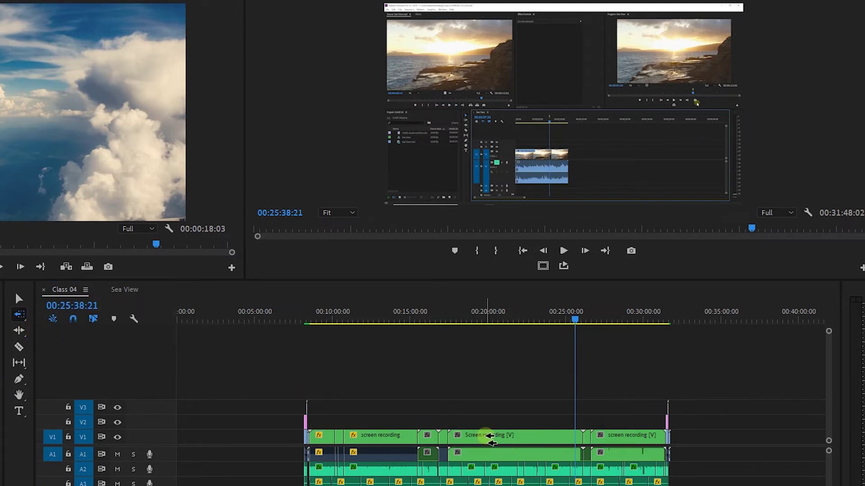
{"action": "left_click", "coordinate": [486, 437]}
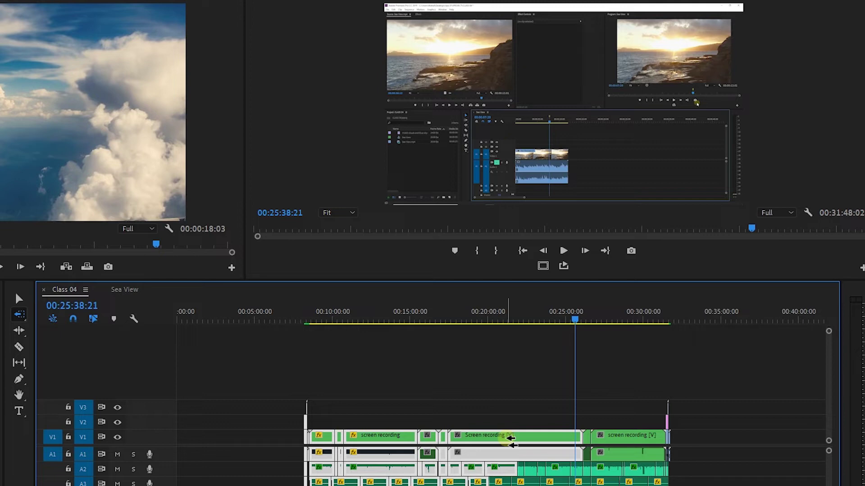
{"action": "left_click_drag", "start_coordinate": [510, 438], "coordinate": [466, 441]}
{"action": "key", "text": "ctrl+z"}
{"action": "key", "text": "ctrl+z"}
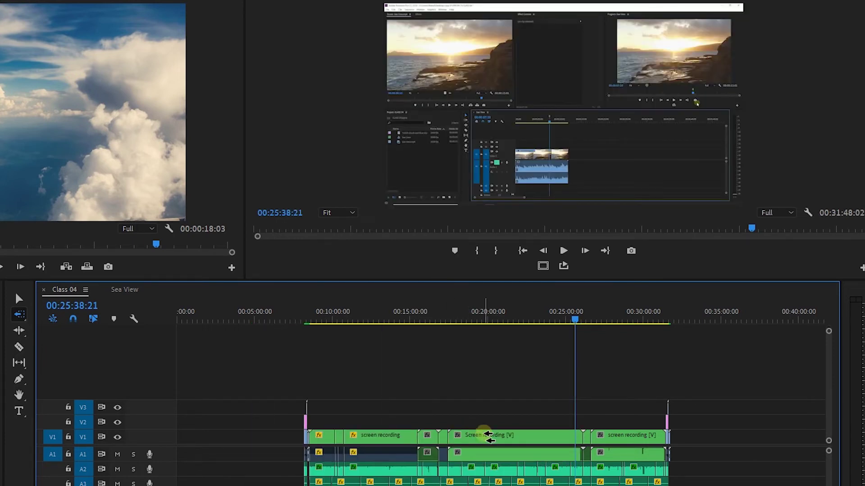
- Return to the Track Select Forward tool and place the playhead at 00:15:43:24, within the short V1 screen recording
{"action": "key", "text": "v"}
{"action": "left_click", "coordinate": [21, 313]}
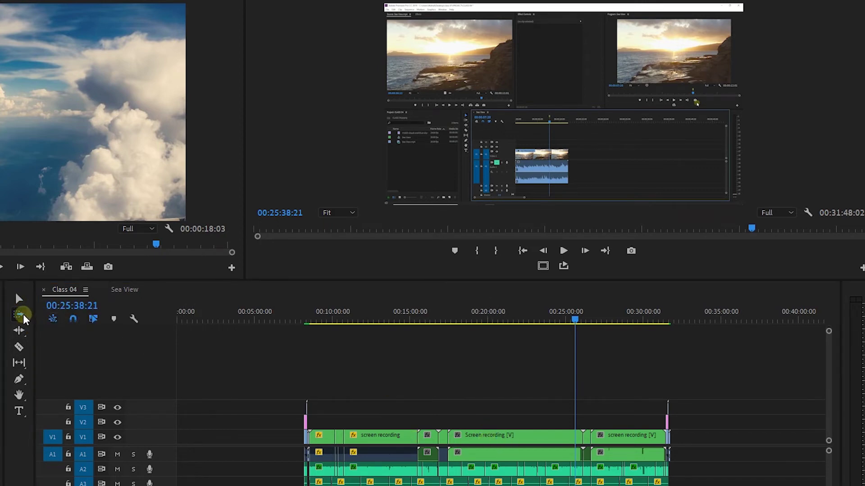
{"action": "left_click", "coordinate": [19, 314]}
{"action": "left_click", "coordinate": [53, 326]}
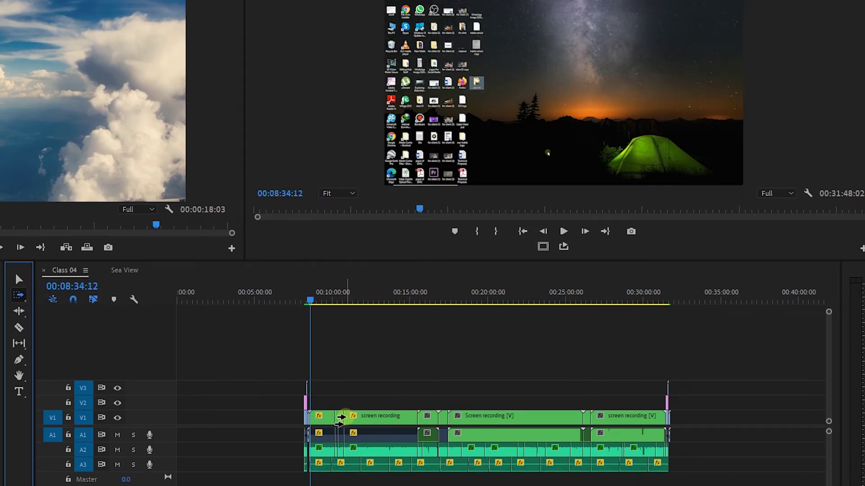
{"action": "key", "text": "="}
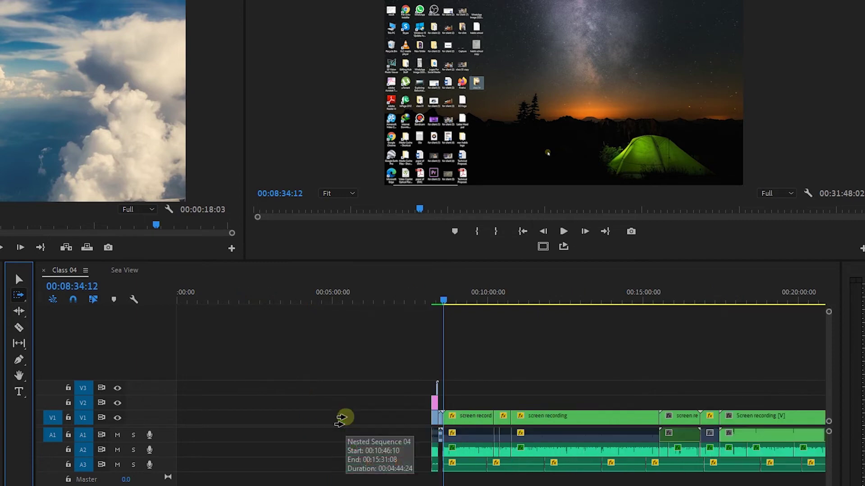
{"action": "scroll", "coordinate": [550, 393], "scroll_direction": "down", "scroll_amount": 5}
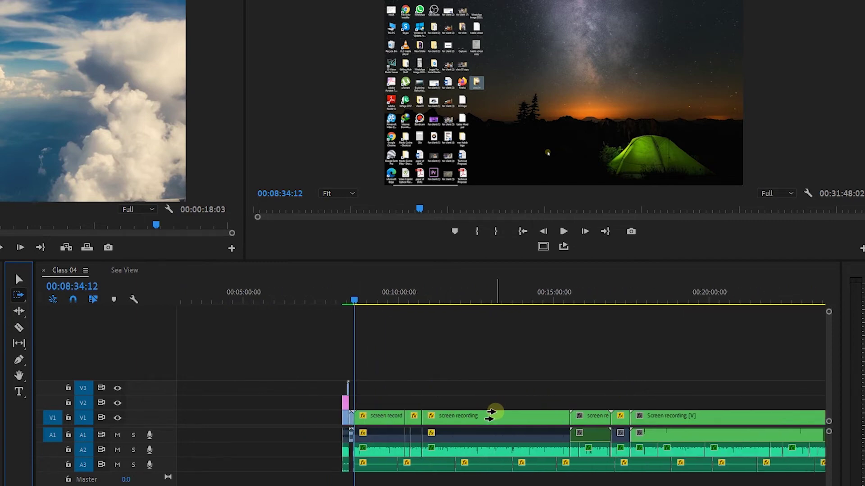
{"action": "scroll", "coordinate": [469, 417], "scroll_direction": "down", "scroll_amount": 5}
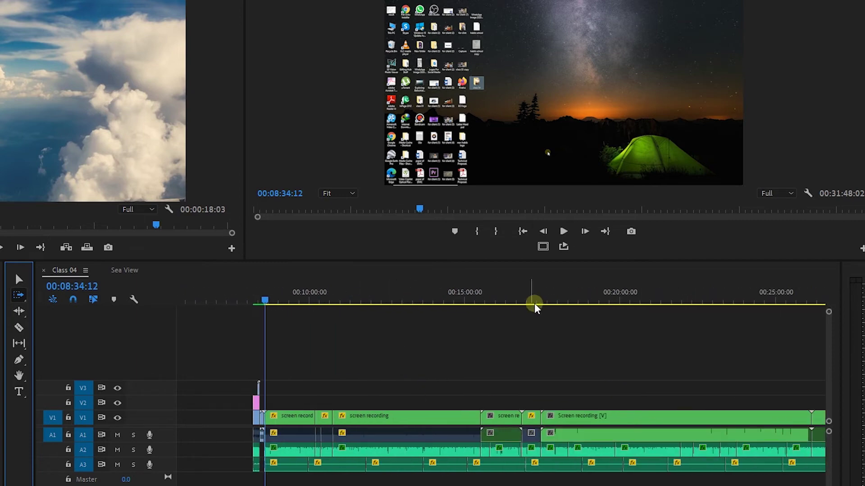
{"action": "left_click", "coordinate": [487, 300]}
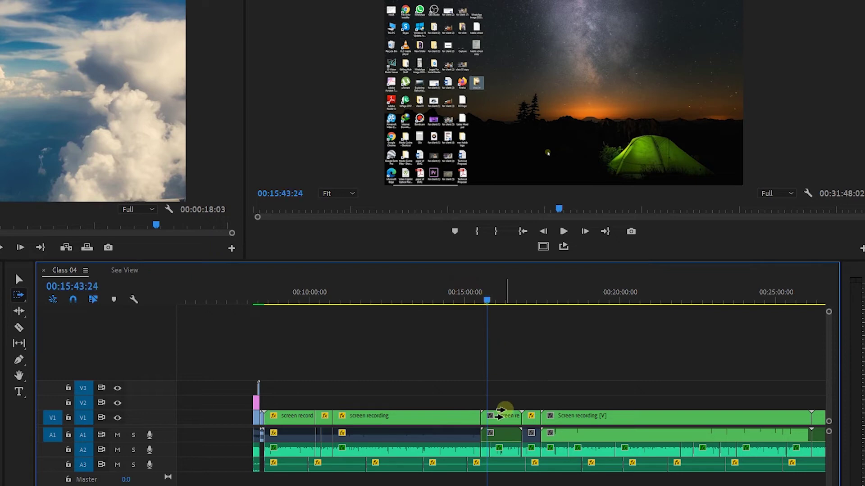
- Move the short V1 screen recording and all following clips with Track Select Forward so they start at about 00:23:00:00
{"action": "scroll", "coordinate": [500, 419], "scroll_direction": "down", "scroll_amount": 3}
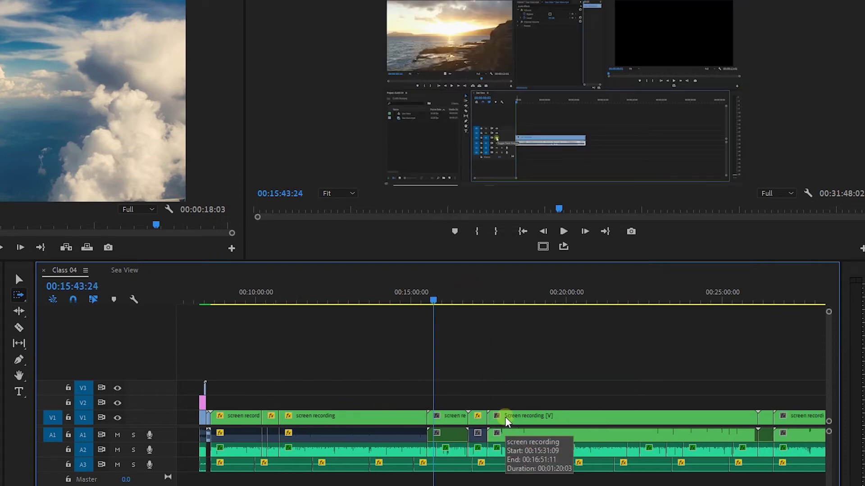
{"action": "key", "text": "minus"}
{"action": "key", "text": "equal"}
{"action": "scroll", "coordinate": [478, 406], "scroll_direction": "down", "scroll_amount": 5}
{"action": "left_click_drag", "start_coordinate": [423, 419], "coordinate": [654, 418]}
{"action": "key", "text": "minus"}
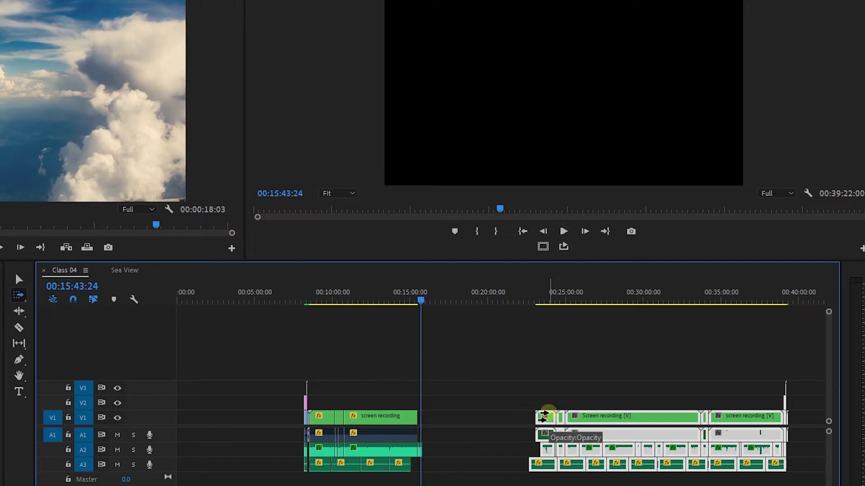
- Undo the last clip move, place the playhead at 00:08:23:00, and select the first V1 screen recording and all following clips
{"action": "key", "text": "ctrl+z"}
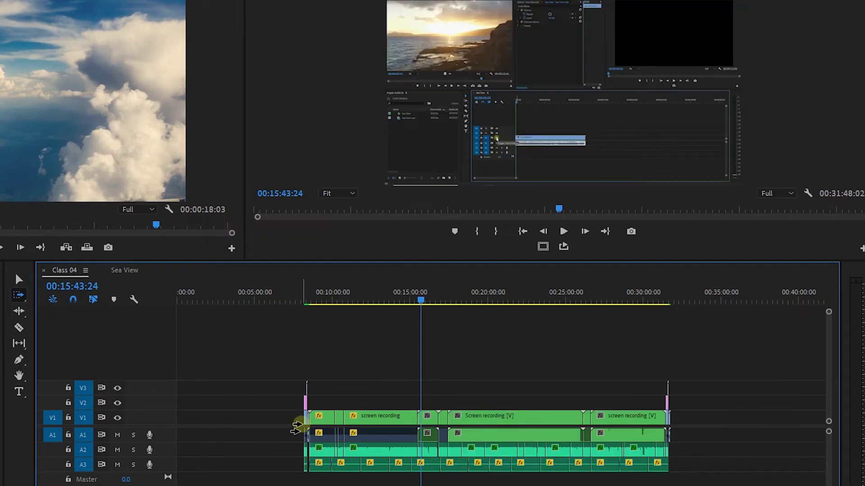
{"action": "left_click", "coordinate": [308, 294]}
{"action": "key", "text": "equal"}
{"action": "key", "text": "equal"}
{"action": "key", "text": "equal"}
{"action": "key", "text": "equal"}
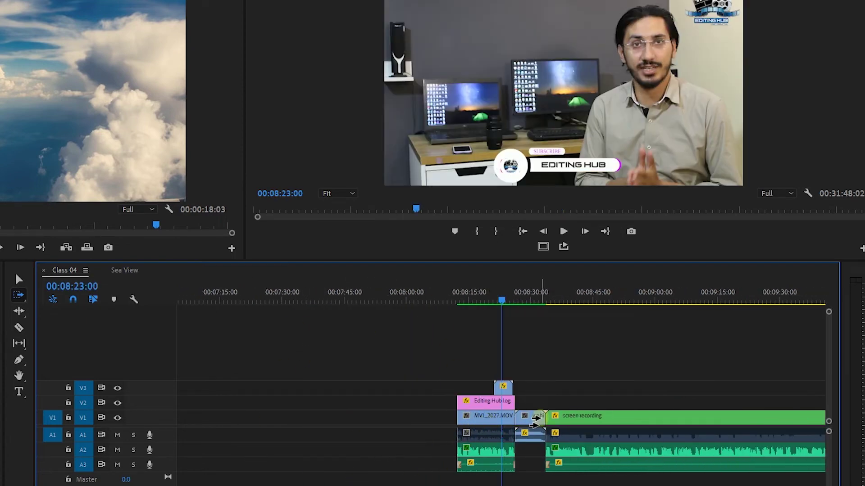
{"action": "left_click", "coordinate": [577, 415]}
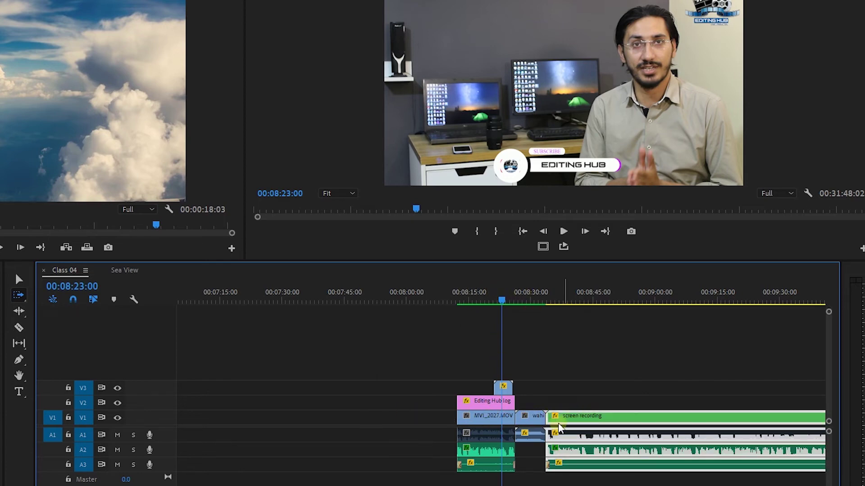
- Try moving the selected clips later to start at about 00:09:41:00, and return them to their original position
{"action": "scroll", "coordinate": [496, 415], "scroll_direction": "down", "scroll_amount": 5}
{"action": "left_click_drag", "start_coordinate": [376, 423], "coordinate": [656, 425]}
{"action": "key", "text": "minus"}
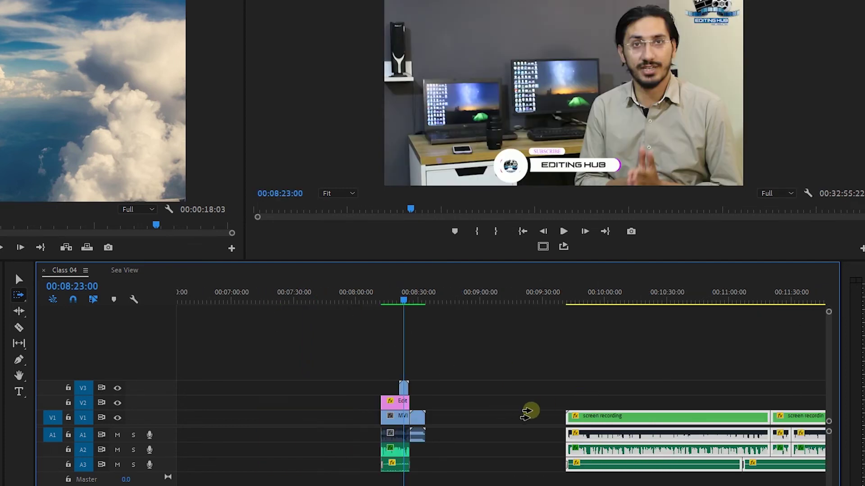
{"action": "key", "text": "minus"}
{"action": "left_click_drag", "start_coordinate": [532, 416], "coordinate": [493, 421]}
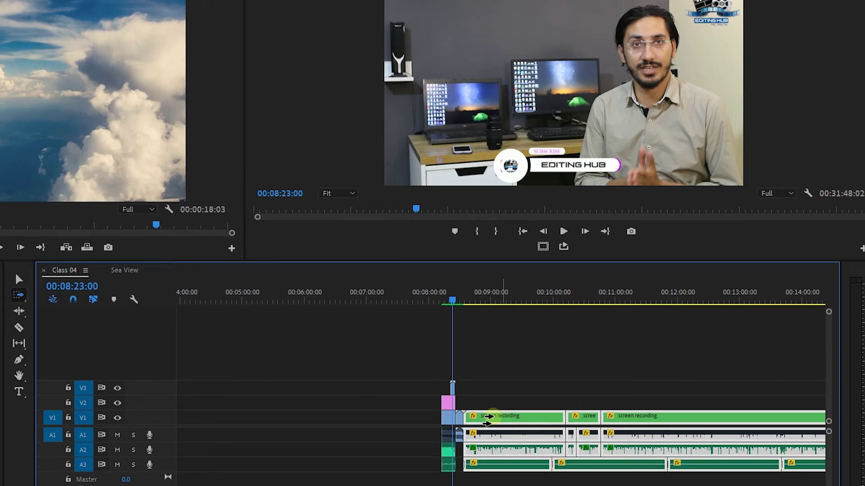
- Move the first screen recording and all following clips to start at about 00:10:00:00, and save the project
{"action": "left_click_drag", "start_coordinate": [499, 417], "coordinate": [586, 426]}
{"action": "key", "text": "minus"}
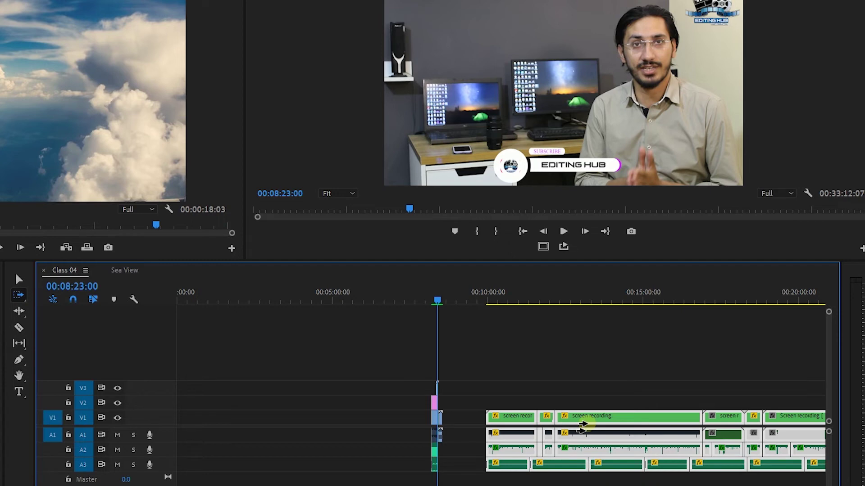
{"action": "key", "text": "minus"}
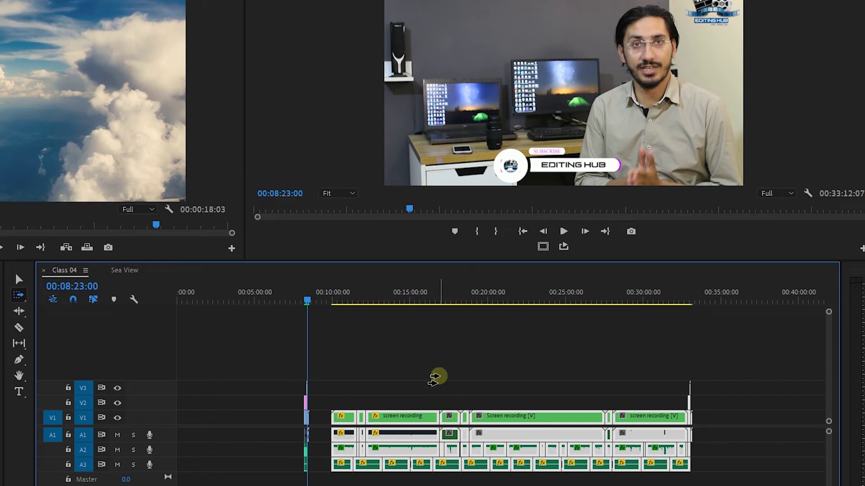
{"action": "key", "text": "ctrl+s"}
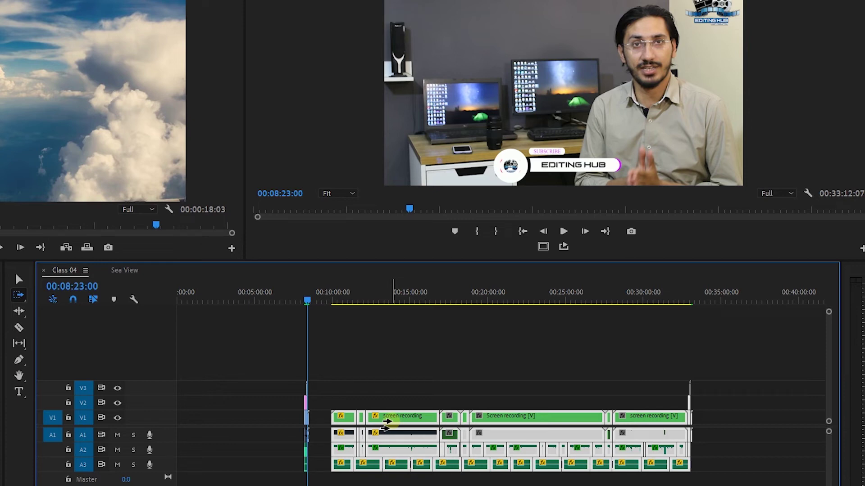
- Move the first screen recording and all following clips further along to start at about 00:12:04:00
{"action": "key", "text": "equal"}
{"action": "key", "text": "equal"}
{"action": "key", "text": "minus"}
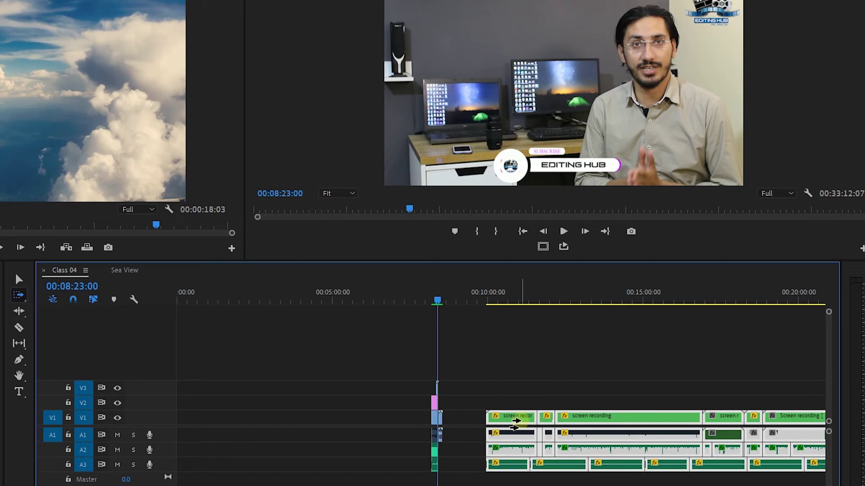
{"action": "left_click_drag", "start_coordinate": [499, 422], "coordinate": [563, 422]}
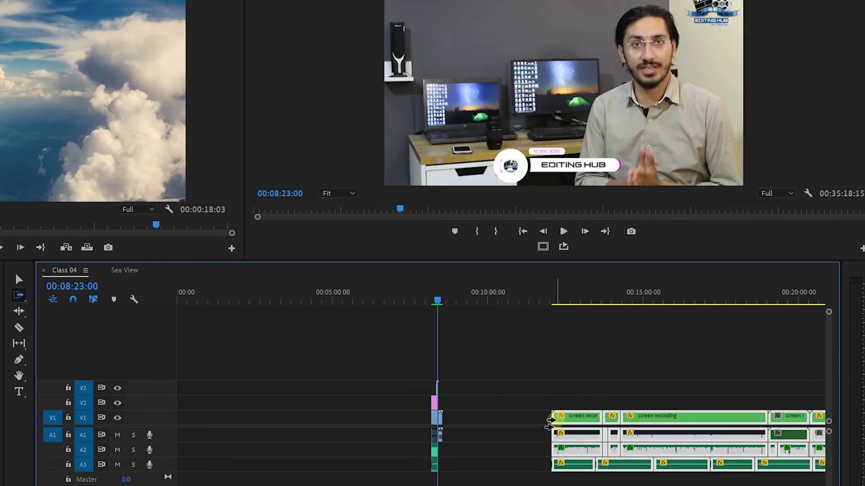
- Use the Selection tool to delete the empty V1 gap before the first screen recording, closing up all following clips
{"action": "scroll", "coordinate": [589, 421], "scroll_direction": "down", "scroll_amount": 1}
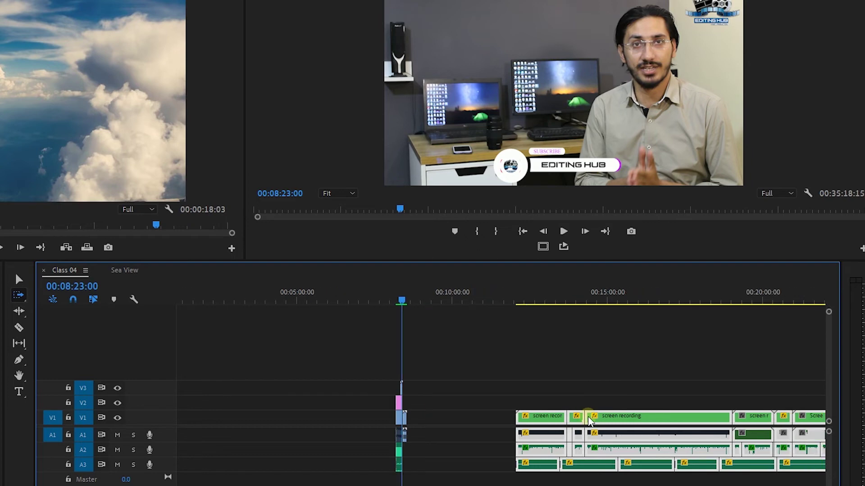
{"action": "key", "text": "v"}
{"action": "left_click", "coordinate": [488, 423]}
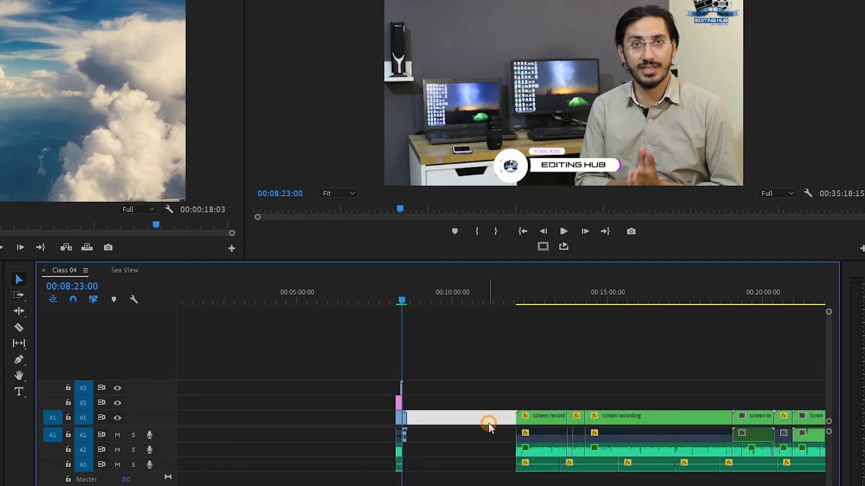
{"action": "key", "text": "Delete"}
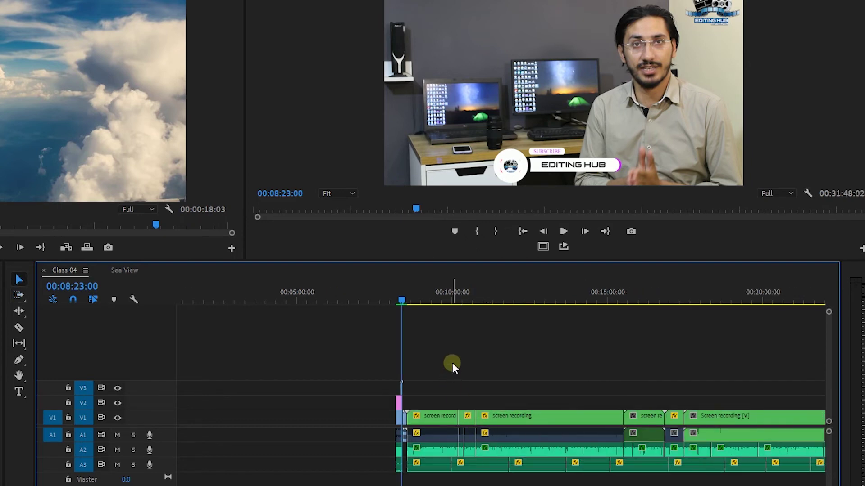
- Switch to the Sea View sequence, reveal the V2 Desert clip's source in the project, and place Desert.mp4 directly after Sea View on V1
{"action": "left_click", "coordinate": [18, 312]}
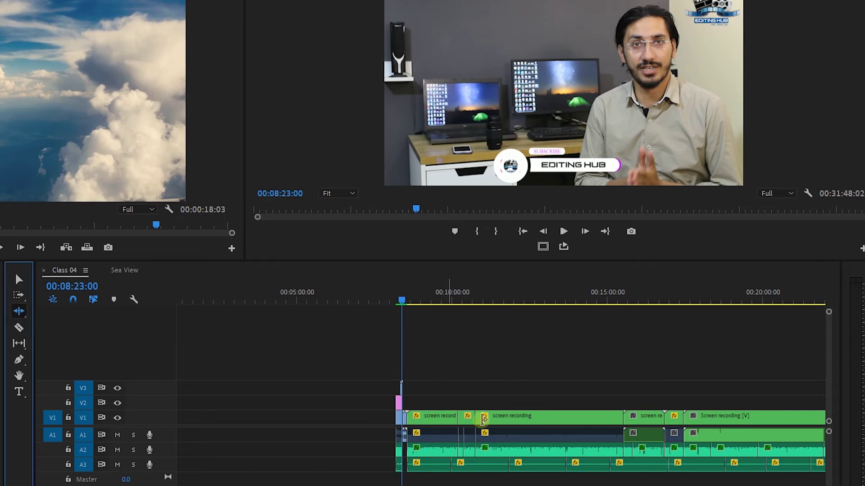
{"action": "left_click", "coordinate": [18, 312]}
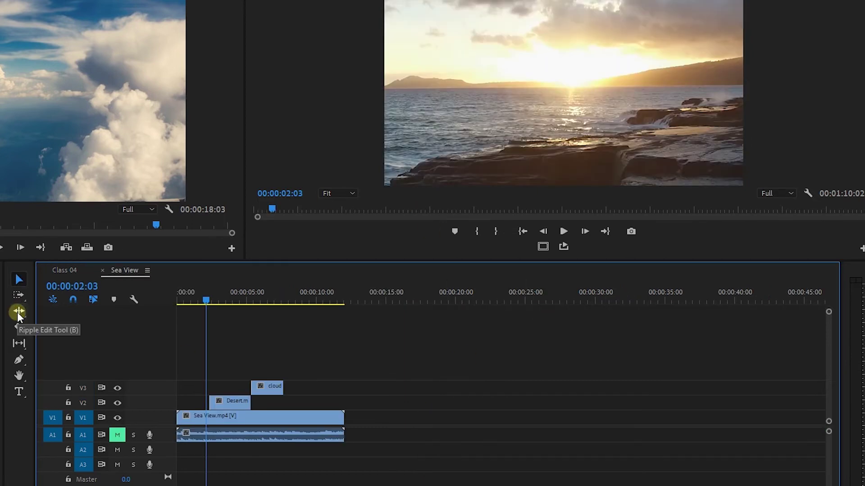
{"action": "left_click_drag", "start_coordinate": [398, 370], "coordinate": [224, 393]}
{"action": "right_click", "coordinate": [220, 398]}
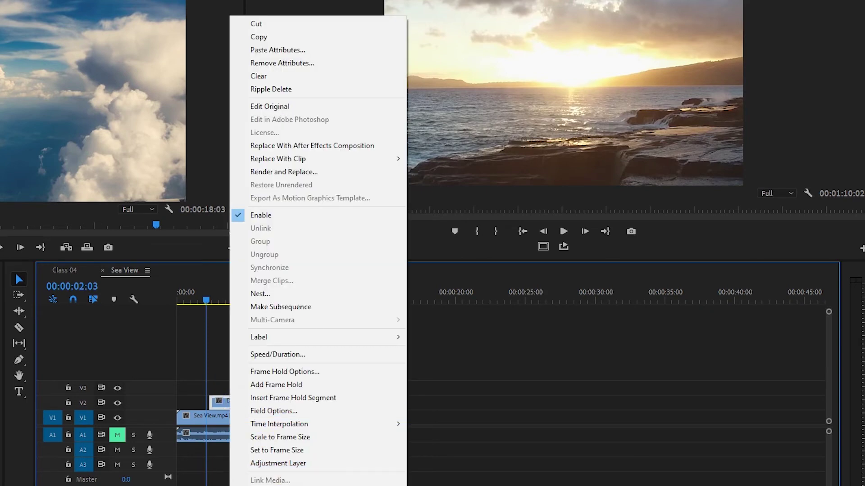
{"action": "left_click", "coordinate": [275, 485]}
{"action": "left_click_drag", "start_coordinate": [0, 392], "coordinate": [351, 426]}
{"action": "key", "text": "minus"}
- Delete the leftover A1 audio clip that follows the Desert clip
{"action": "left_click", "coordinate": [257, 373]}
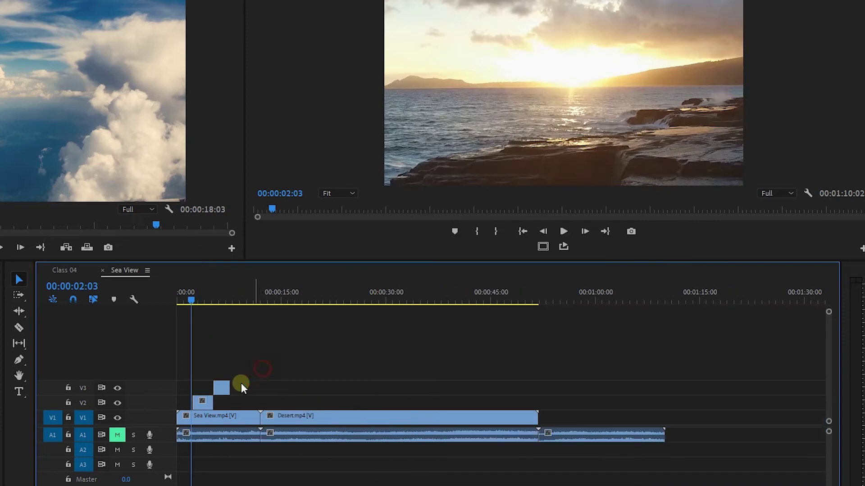
{"action": "left_click_drag", "start_coordinate": [627, 406], "coordinate": [617, 454]}
{"action": "key", "text": "Delete"}
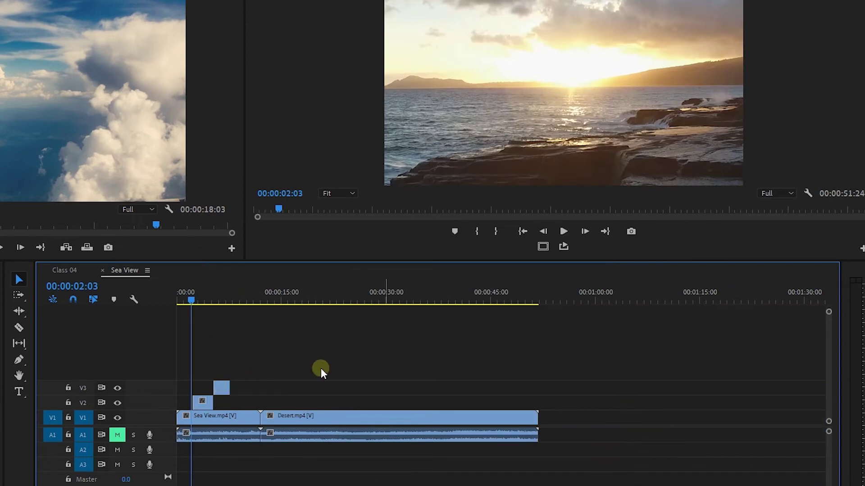
- Reveal the V3 clouds clip's source in the project and place clouds.mp4 directly after Desert on V1
{"action": "right_click", "coordinate": [224, 389]}
{"action": "left_click", "coordinate": [252, 362]}
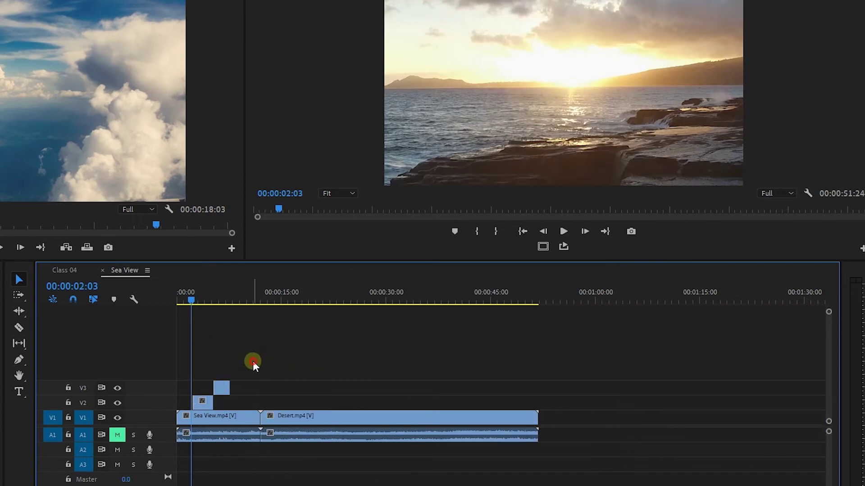
{"action": "key", "text": "equal"}
{"action": "key", "text": "equal"}
{"action": "right_click", "coordinate": [366, 389]}
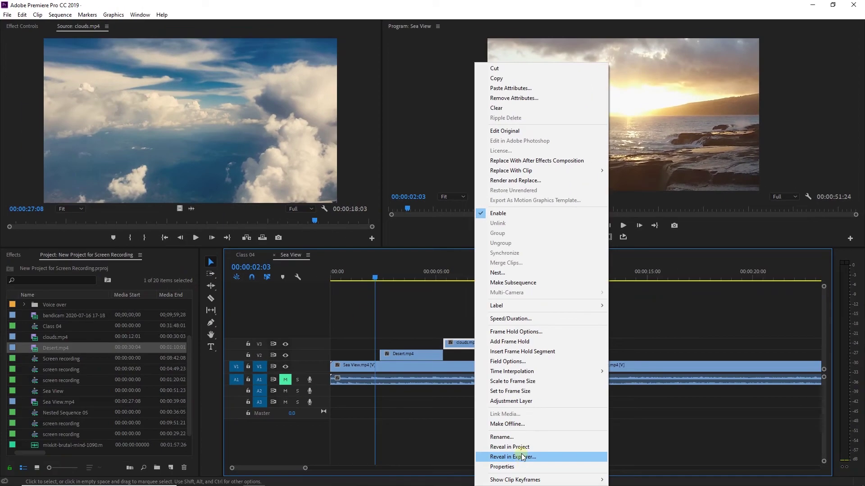
{"action": "left_click", "coordinate": [523, 448]}
{"action": "key", "text": "minus"}
{"action": "key", "text": "minus"}
{"action": "left_click_drag", "start_coordinate": [37, 337], "coordinate": [609, 370]}
- Delete the short clips on V2 and V3, and place the playhead at 00:00:05:18
{"action": "left_click_drag", "start_coordinate": [383, 318], "coordinate": [333, 355]}
{"action": "left_click_drag", "start_coordinate": [343, 278], "coordinate": [361, 279]}
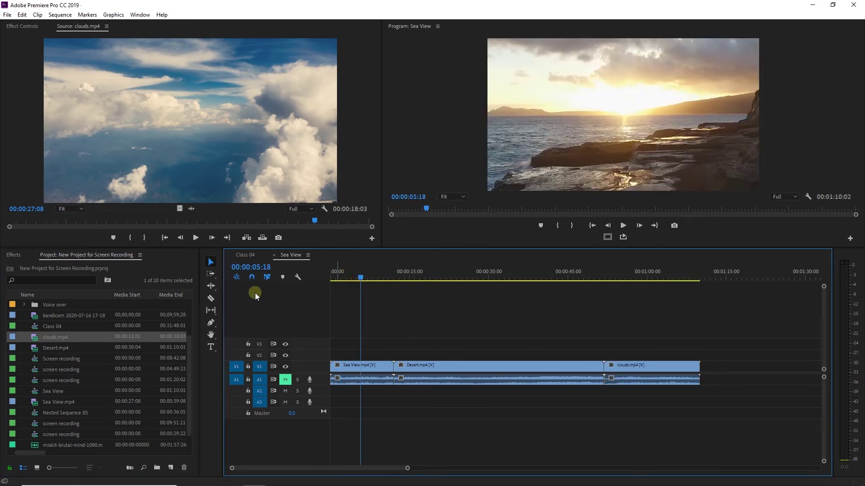
- Activate the Ripple Edit tool, save the project, and select the Sea View clip on V1
{"action": "left_click", "coordinate": [212, 286]}
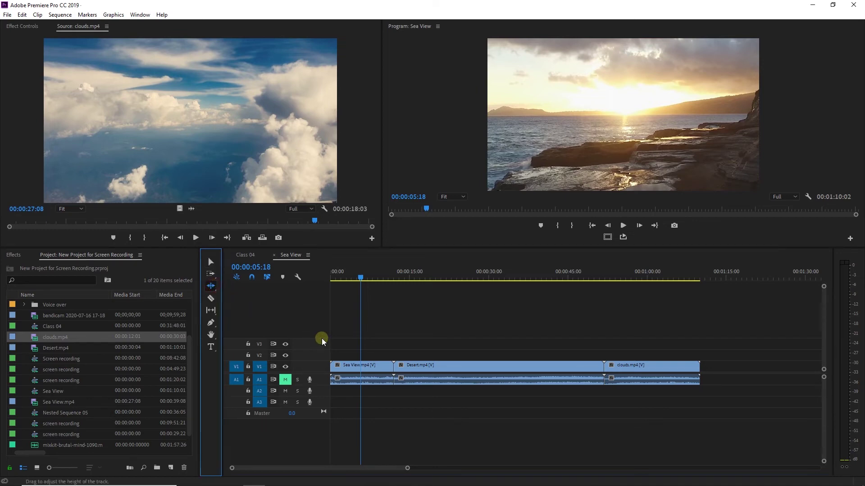
{"action": "left_click", "coordinate": [276, 314]}
{"action": "key", "text": "v"}
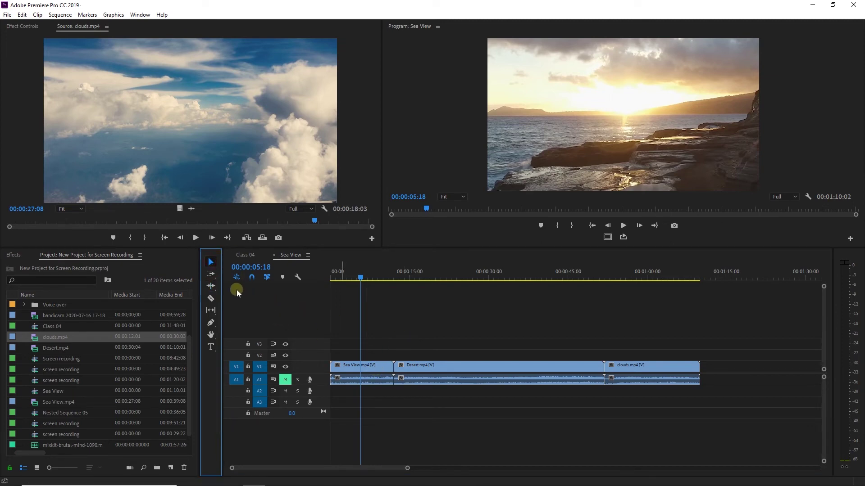
{"action": "left_click", "coordinate": [210, 287]}
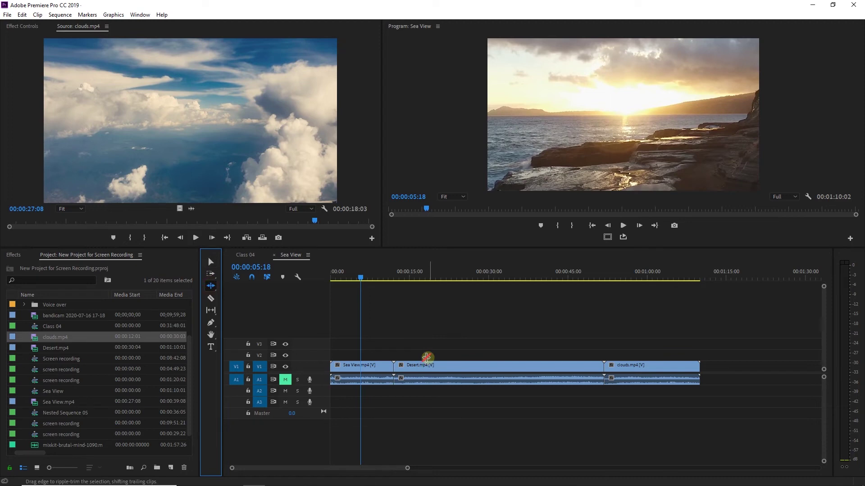
{"action": "key", "text": "ctrl+s"}
{"action": "left_click", "coordinate": [374, 368]}
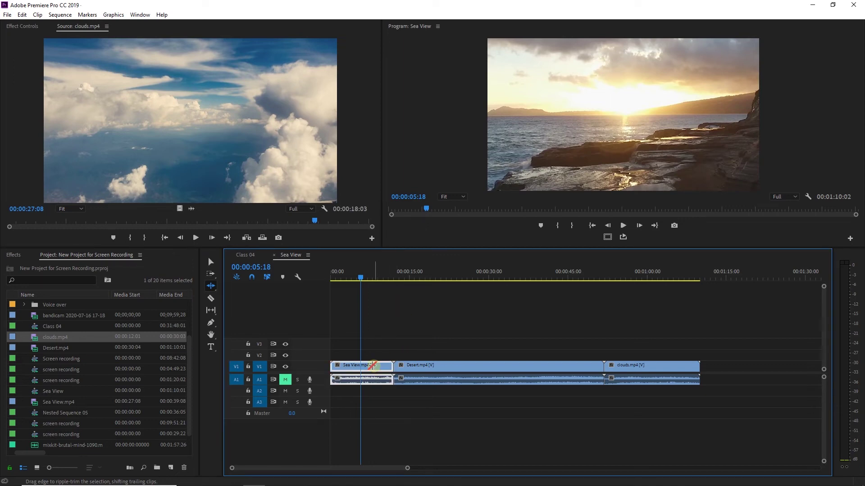
- Return to the Selection tool and trim the end of the Sea View clip to about 00:00:06:10
{"action": "left_click", "coordinate": [210, 262]}
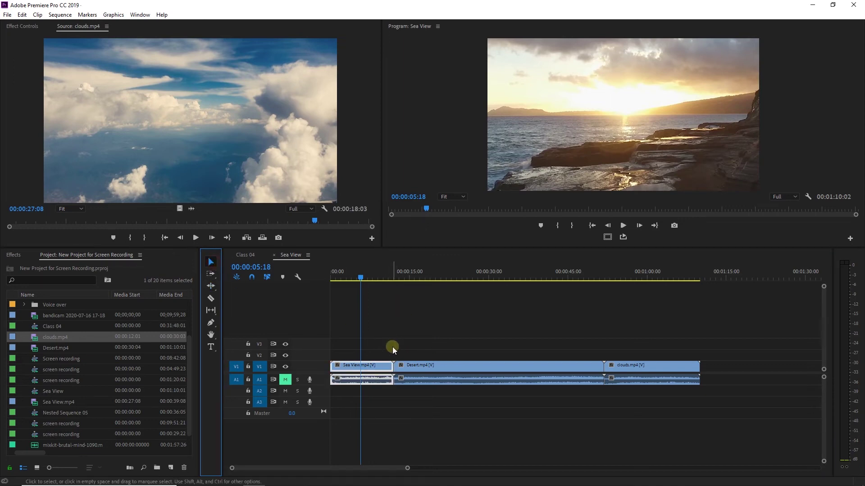
{"action": "left_click", "coordinate": [379, 352]}
{"action": "key", "text": "="}
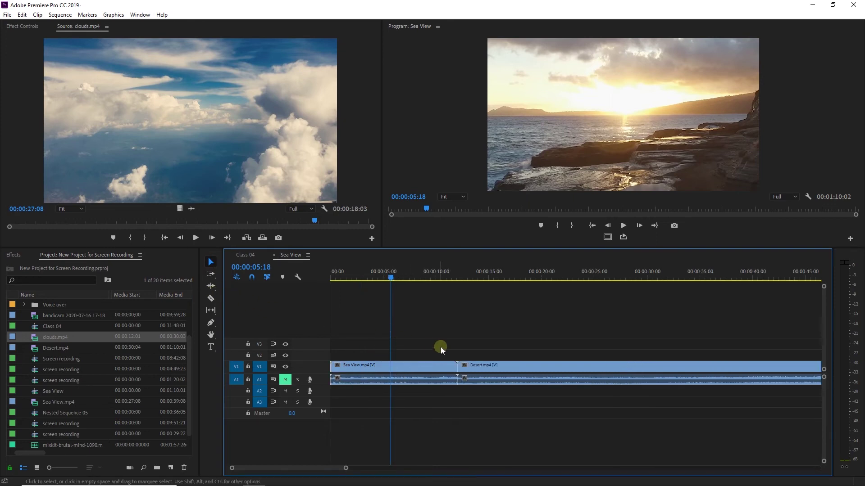
{"action": "left_click_drag", "start_coordinate": [433, 353], "coordinate": [403, 392]}
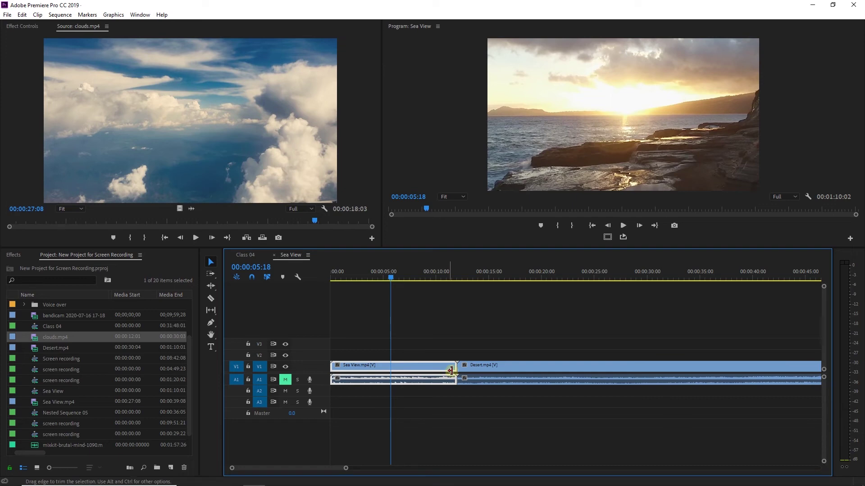
{"action": "left_click_drag", "start_coordinate": [454, 370], "coordinate": [397, 376]}
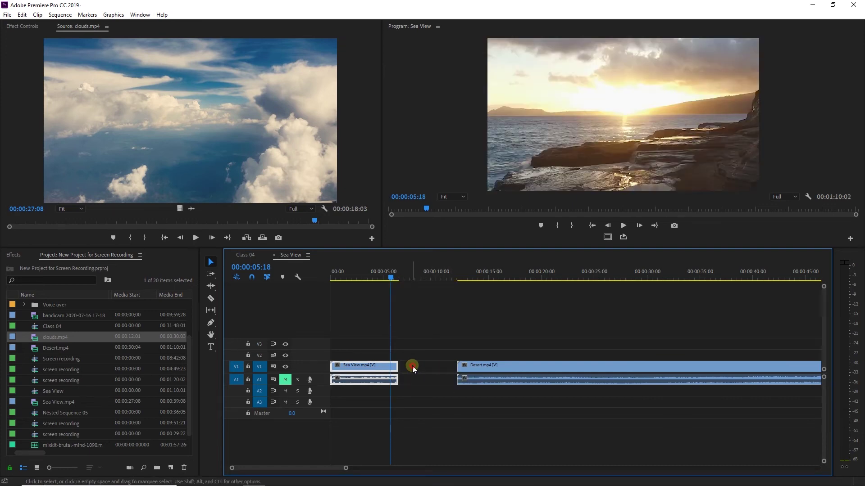
- Trim about 6 seconds off the start of the Desert clip, and delete the gap between Sea View and Desert
{"action": "left_click", "coordinate": [411, 366]}
{"action": "left_click_drag", "start_coordinate": [460, 368], "coordinate": [526, 368]}
{"action": "left_click", "coordinate": [440, 366]}
{"action": "key", "text": "Delete"}
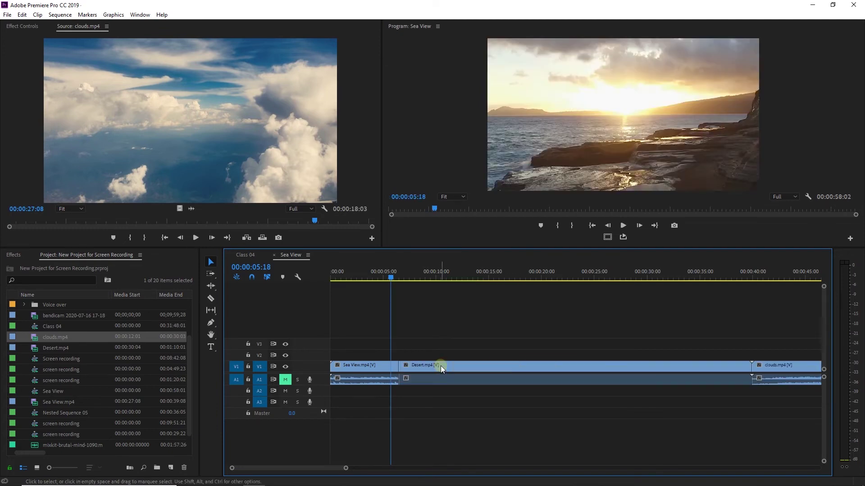
- Place the playhead at 00:00:07:12, and undo the gap deletion and the trims of the Sea View and Desert clips
{"action": "left_click_drag", "start_coordinate": [387, 276], "coordinate": [410, 278]}
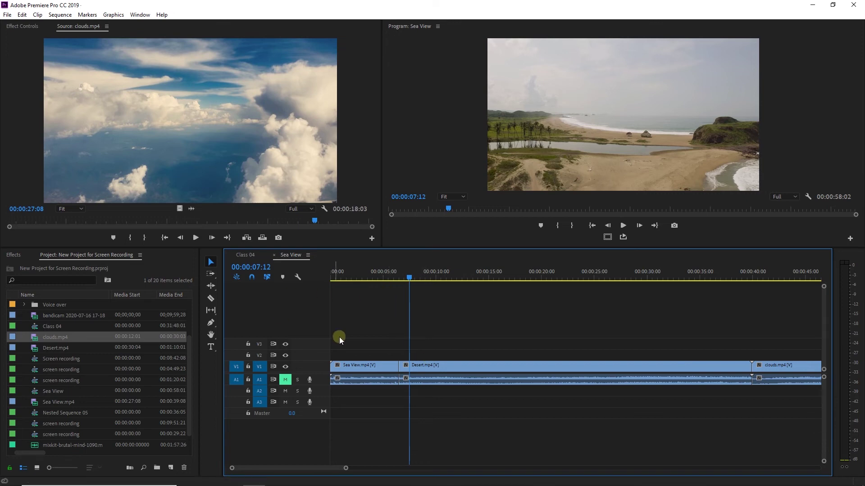
{"action": "key", "text": "ctrl+z"}
{"action": "key", "text": "ctrl+z"}
{"action": "key", "text": "ctrl+z"}
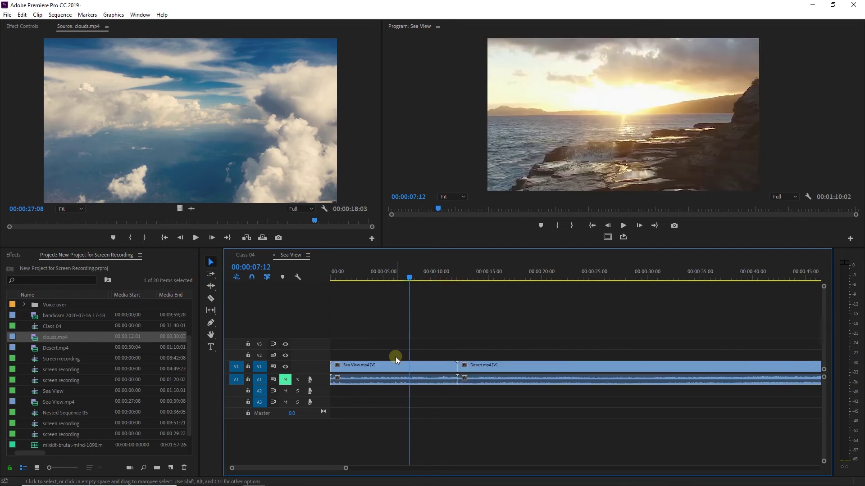
- Select the Sea View clip with the Ripple Edit tool, and switch back to the Selection tool at the clip's end
{"action": "left_click", "coordinate": [210, 287]}
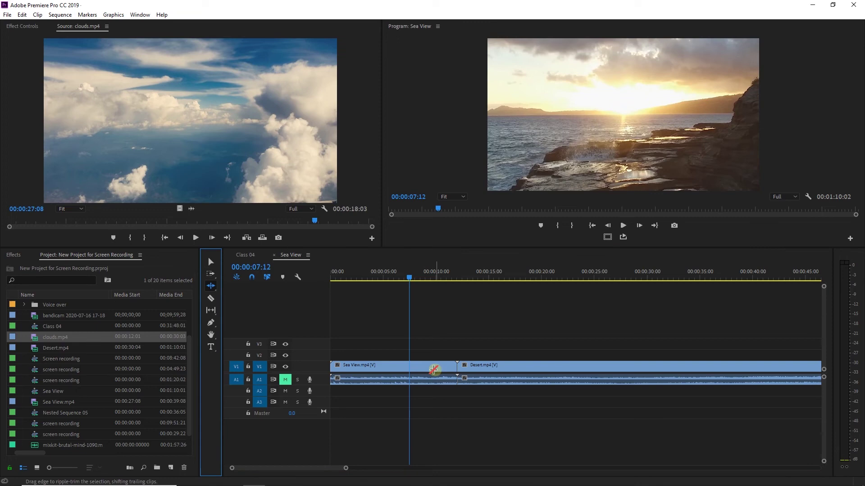
{"action": "left_click", "coordinate": [428, 369]}
{"action": "key", "text": "="}
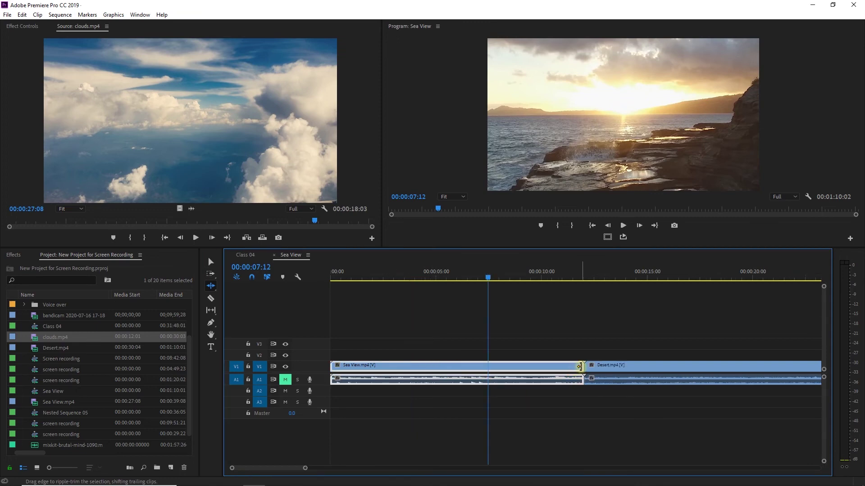
{"action": "left_click", "coordinate": [211, 262]}
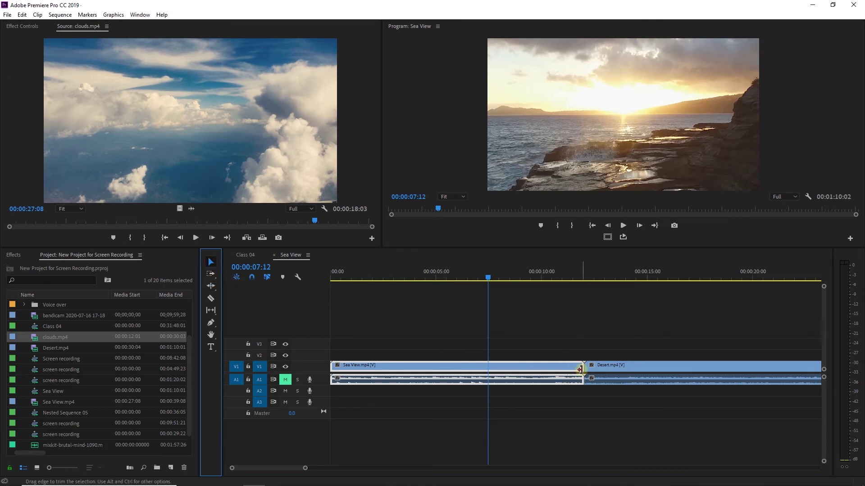
- Ripple-trim the end of the Sea View clip to about 00:00:07:17, and save the project
{"action": "left_click", "coordinate": [210, 286]}
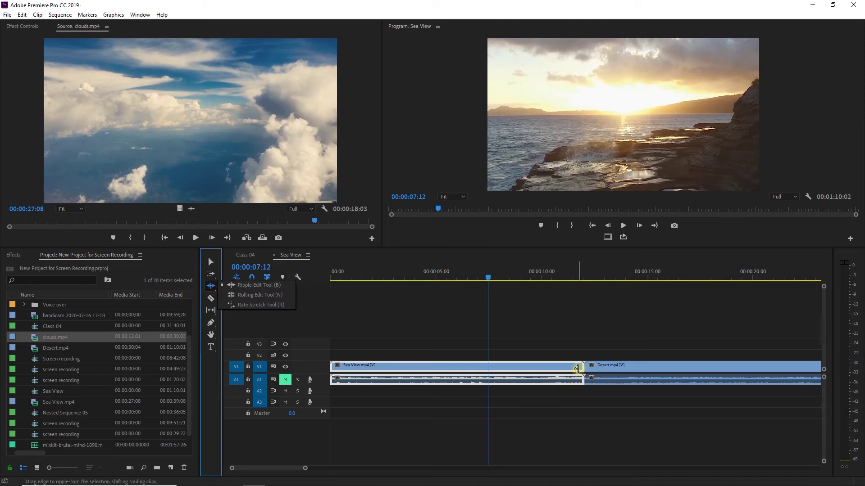
{"action": "left_click", "coordinate": [567, 372]}
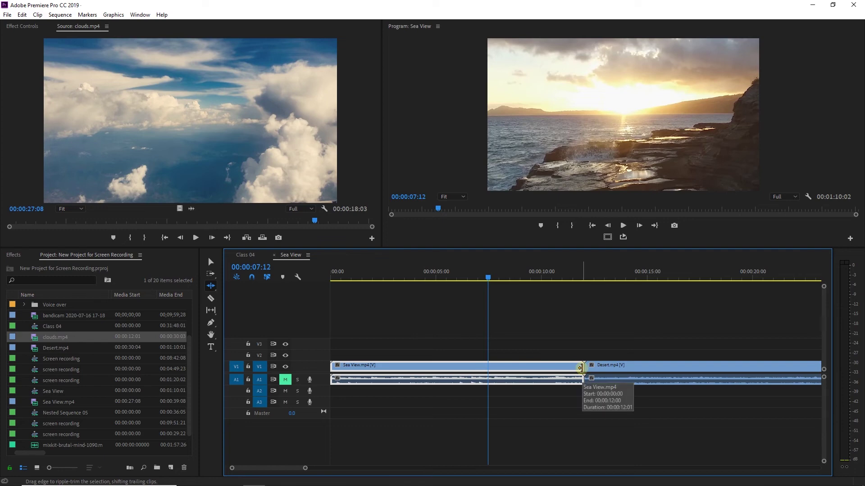
{"action": "left_click_drag", "start_coordinate": [580, 368], "coordinate": [490, 372]}
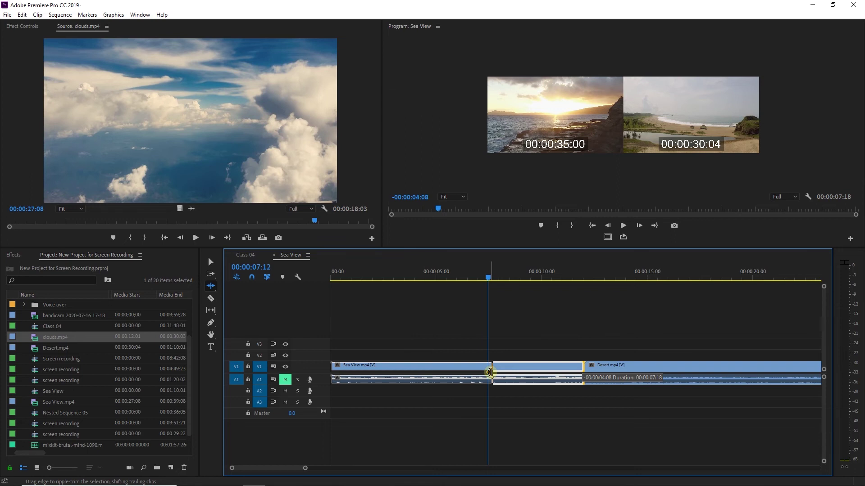
{"action": "left_click_drag", "start_coordinate": [490, 372], "coordinate": [491, 372]}
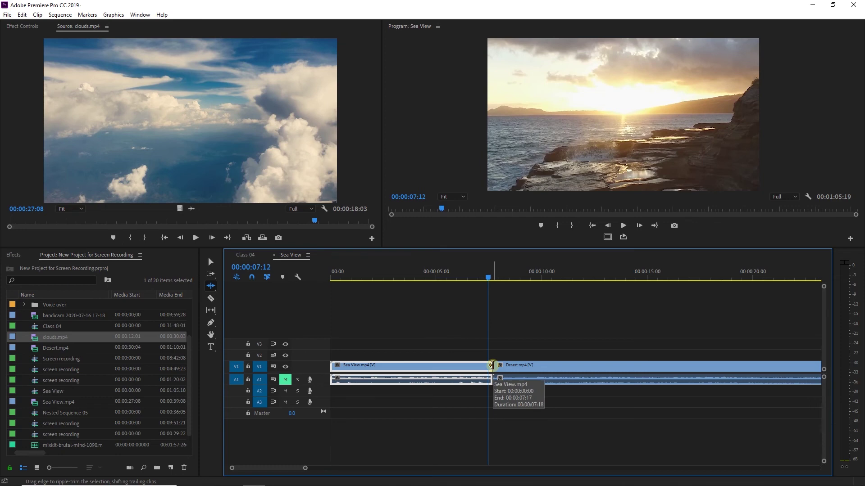
{"action": "key", "text": "ctrl+s"}
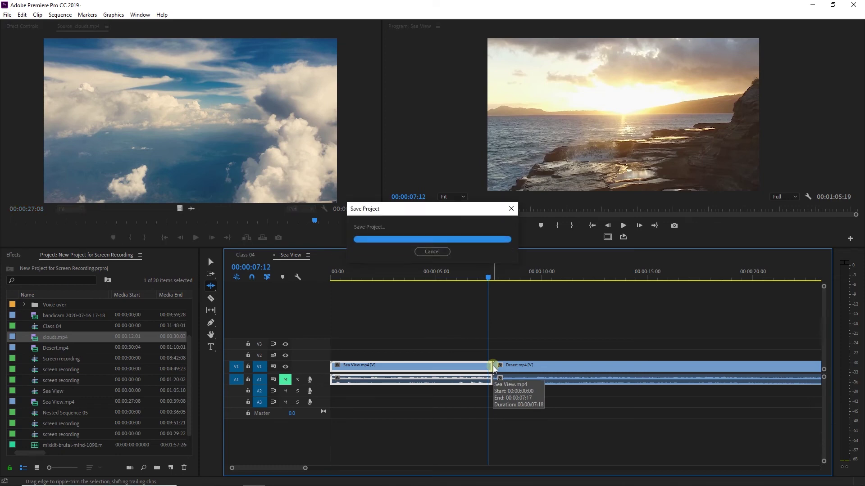
- Move the Desert clip about 2.6 seconds away from Sea View with the Selection tool, and close the gap between them
{"action": "key", "text": "v"}
{"action": "left_click_drag", "start_coordinate": [530, 370], "coordinate": [586, 370]}
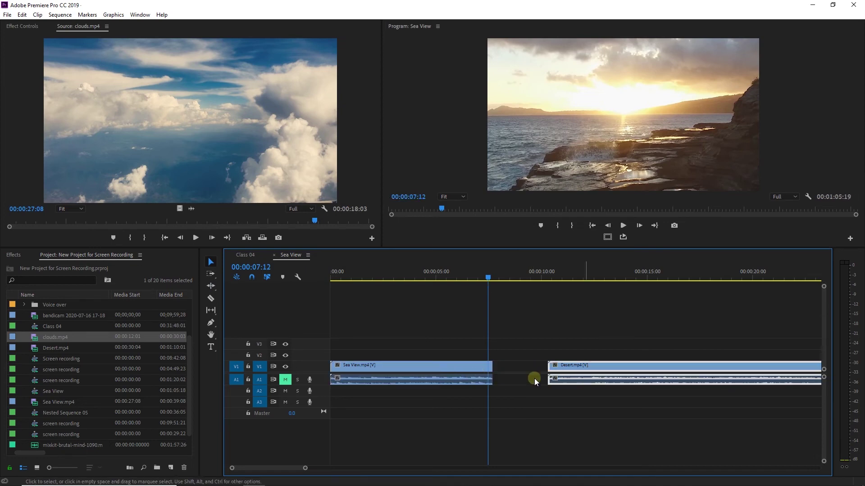
{"action": "left_click", "coordinate": [524, 369]}
{"action": "left_click_drag", "start_coordinate": [494, 284], "coordinate": [522, 285]}
{"action": "key", "text": "Delete"}
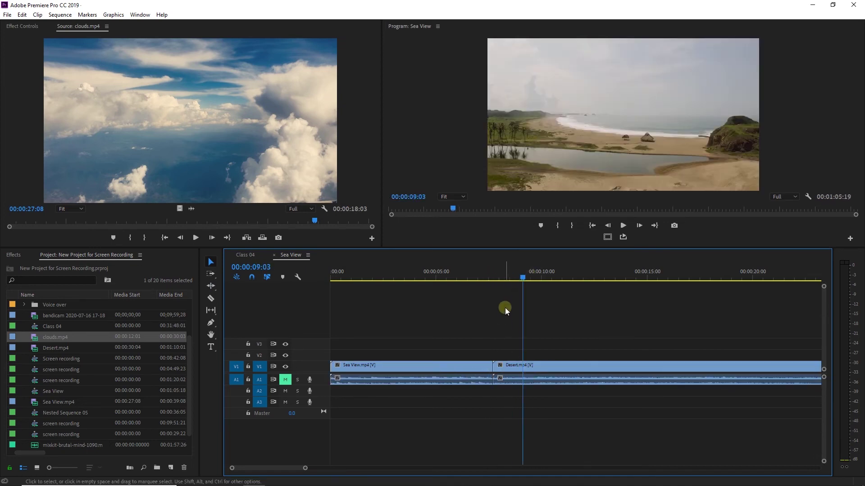
- Ripple-trim 00:00:08:05 off the start of the Desert clip, and place the playhead at 00:00:07:05
{"action": "left_click_drag", "start_coordinate": [433, 281], "coordinate": [458, 282]}
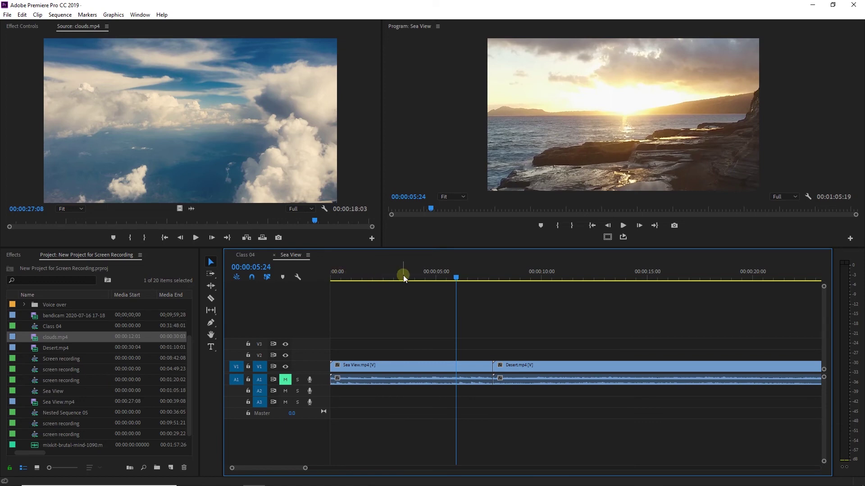
{"action": "left_click", "coordinate": [210, 285]}
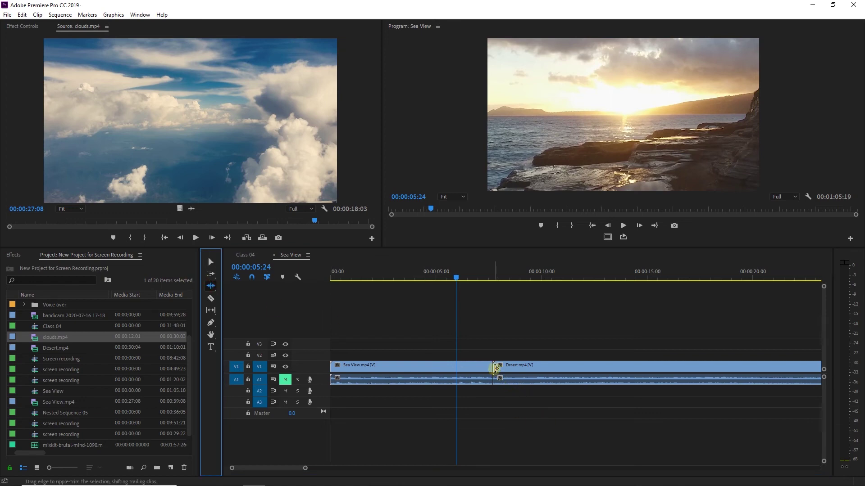
{"action": "left_click_drag", "start_coordinate": [495, 369], "coordinate": [669, 378]}
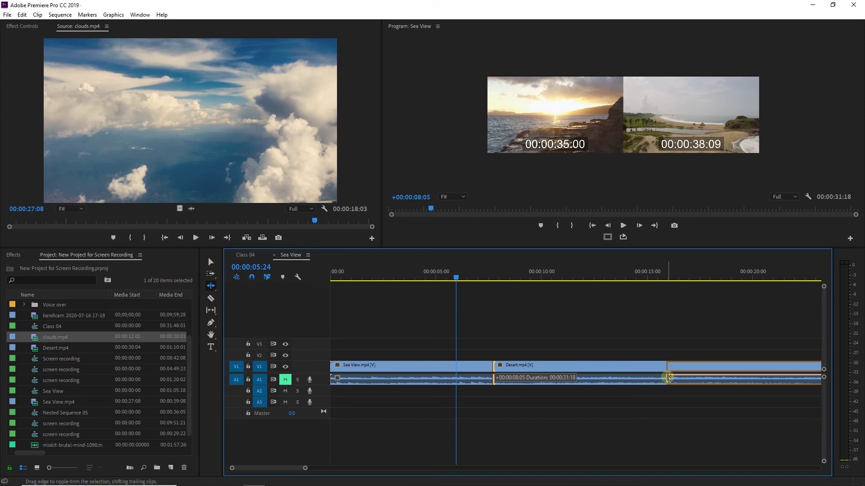
{"action": "left_click_drag", "start_coordinate": [668, 378], "coordinate": [668, 376]}
{"action": "left_click", "coordinate": [456, 277]}
{"action": "left_click_drag", "start_coordinate": [462, 278], "coordinate": [484, 280]}
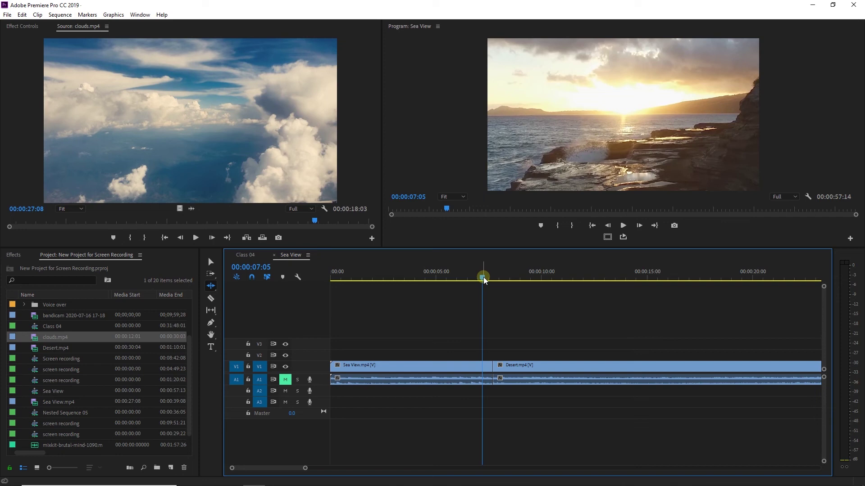
- Ripple-trim about 20 more seconds off the start of the Desert clip, and scrub across its new start
{"action": "key", "text": "v"}
{"action": "key", "text": "minus"}
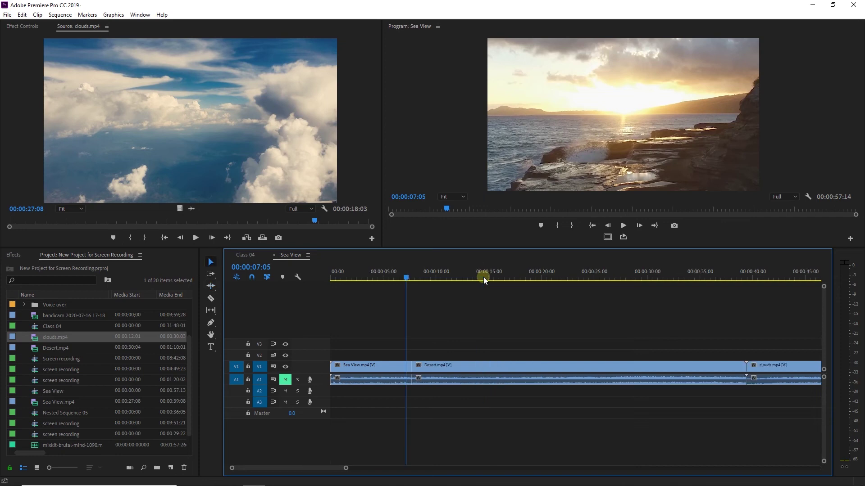
{"action": "left_click", "coordinate": [210, 285]}
{"action": "left_click_drag", "start_coordinate": [413, 366], "coordinate": [594, 367]}
{"action": "left_click_drag", "start_coordinate": [406, 276], "coordinate": [486, 290]}
- With the Selection tool, trim about 6 seconds off Desert's start and Sea View's end to about 00:00:03:19, and delete the gap between them
{"action": "left_click", "coordinate": [210, 261]}
{"action": "left_click_drag", "start_coordinate": [415, 366], "coordinate": [479, 366]}
{"action": "left_click_drag", "start_coordinate": [417, 366], "coordinate": [370, 367]}
{"action": "left_click", "coordinate": [409, 367]}
{"action": "key", "text": "Delete"}
- Place the playhead at 00:00:03:03, and ripple-trim about 8.5 seconds off the start of the clouds clip
{"action": "left_click", "coordinate": [363, 275]}
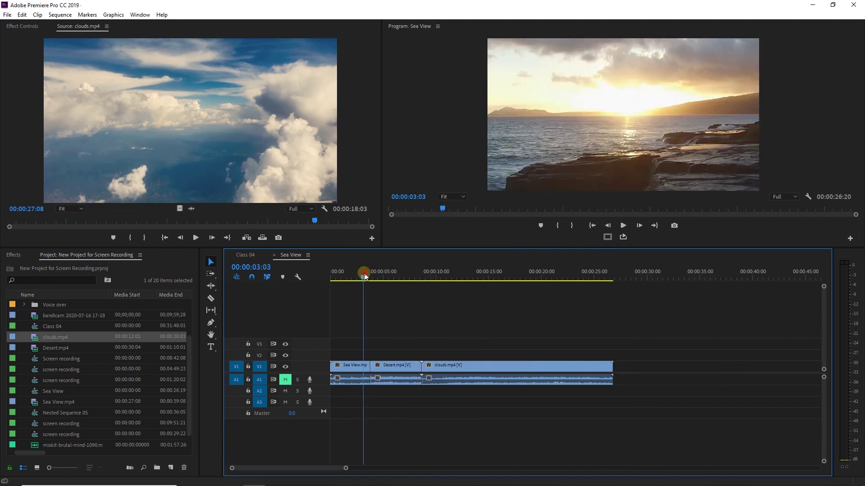
{"action": "left_click", "coordinate": [210, 287]}
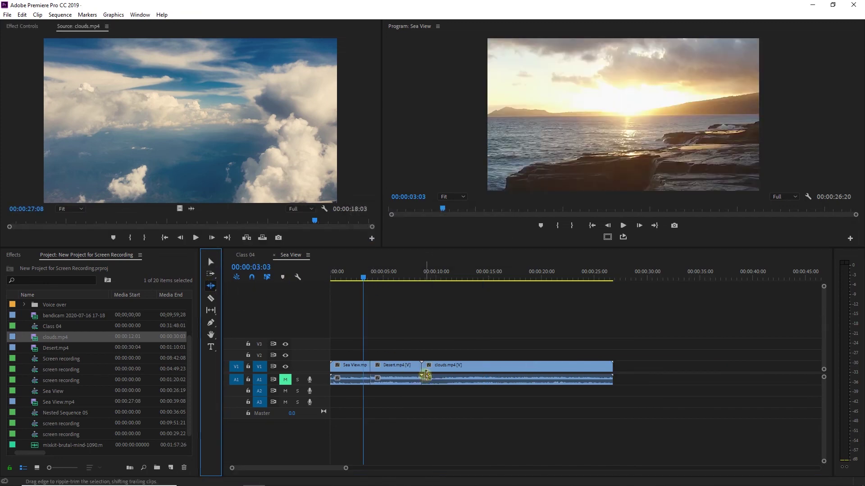
{"action": "left_click_drag", "start_coordinate": [424, 369], "coordinate": [513, 373]}
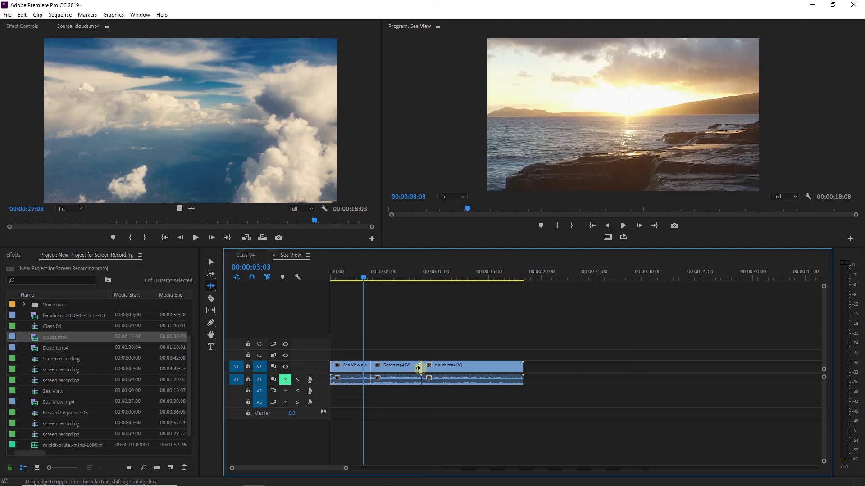
- Undo the clouds trim, the gap deletion, the Sea View end trim and the Desert start trims
{"action": "key", "text": "ctrl+z"}
{"action": "key", "text": "ctrl+z"}
{"action": "key", "text": "ctrl+z"}
{"action": "key", "text": "ctrl+z"}
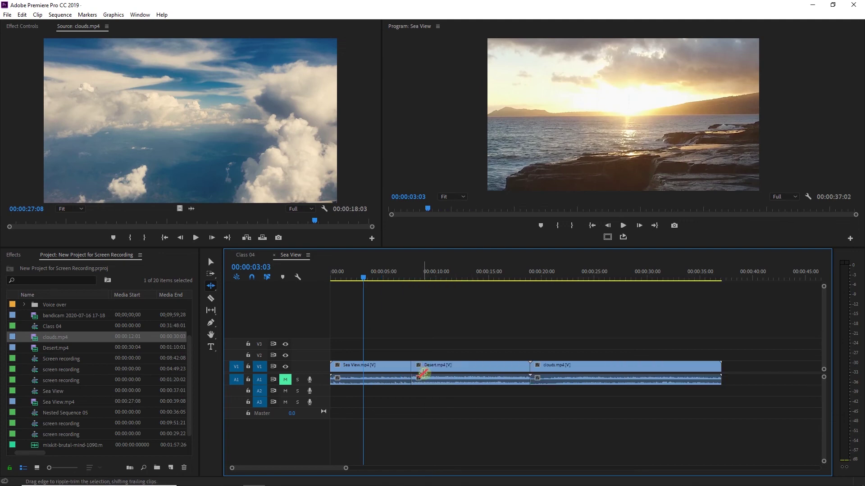
{"action": "key", "text": "ctrl+z"}
- Roll the edit point between Sea View and Desert to about 00:00:12:00, and shorten Sea View to about 00:00:07:15 without a gap
{"action": "key", "text": "v"}
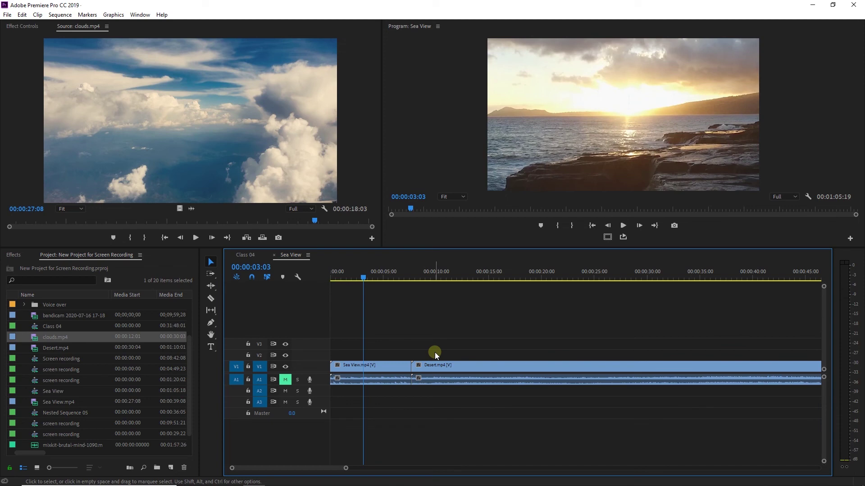
{"action": "left_click_drag", "start_coordinate": [434, 352], "coordinate": [479, 344]}
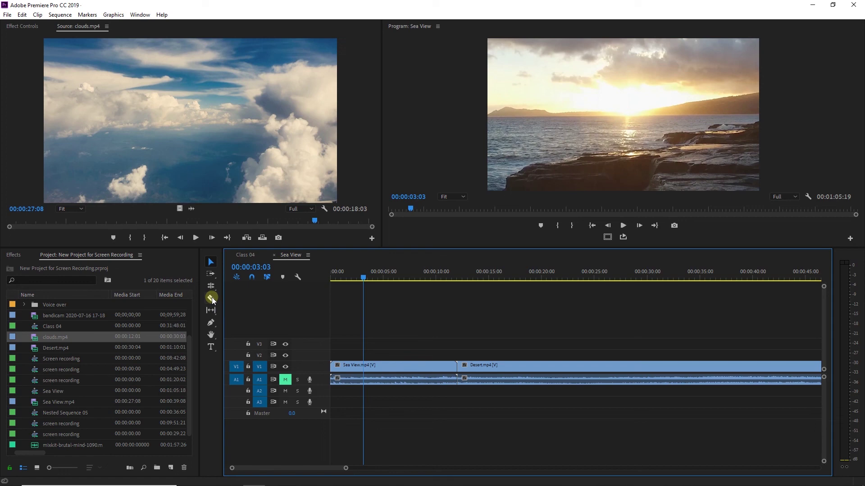
{"action": "left_click", "coordinate": [448, 367]}
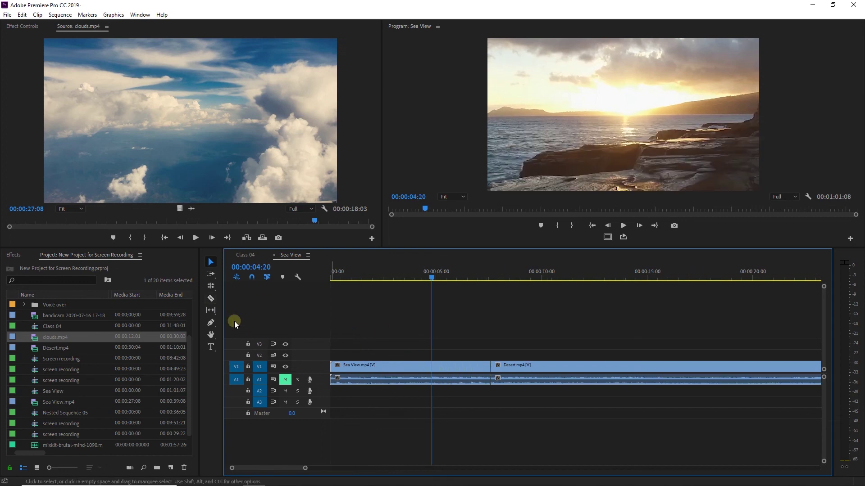
- Split the Desert clip with the Razor tool at about 15, 20 and 40 seconds on the timeline
{"action": "left_click", "coordinate": [210, 299]}
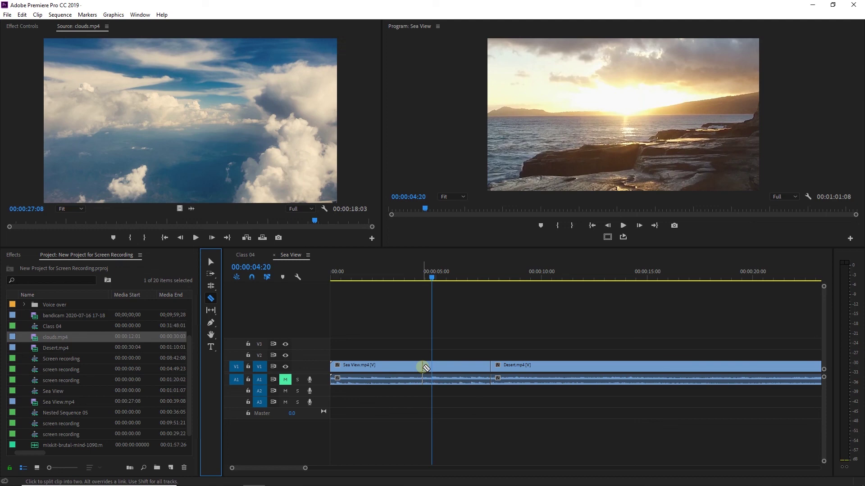
{"action": "key", "text": "minus"}
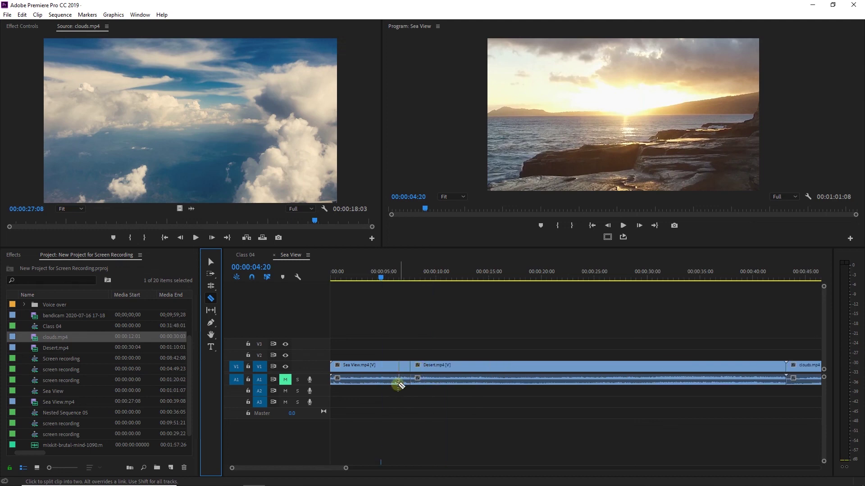
{"action": "left_click", "coordinate": [486, 378]}
{"action": "left_click", "coordinate": [542, 377]}
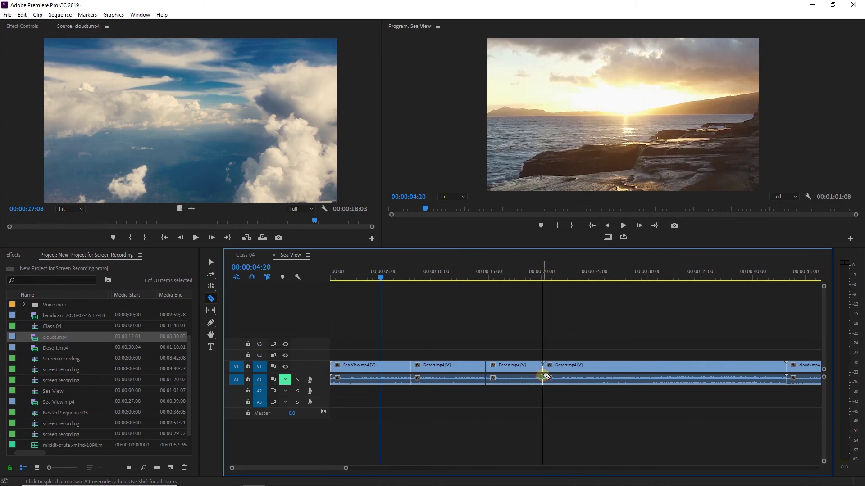
{"action": "left_click", "coordinate": [755, 371]}
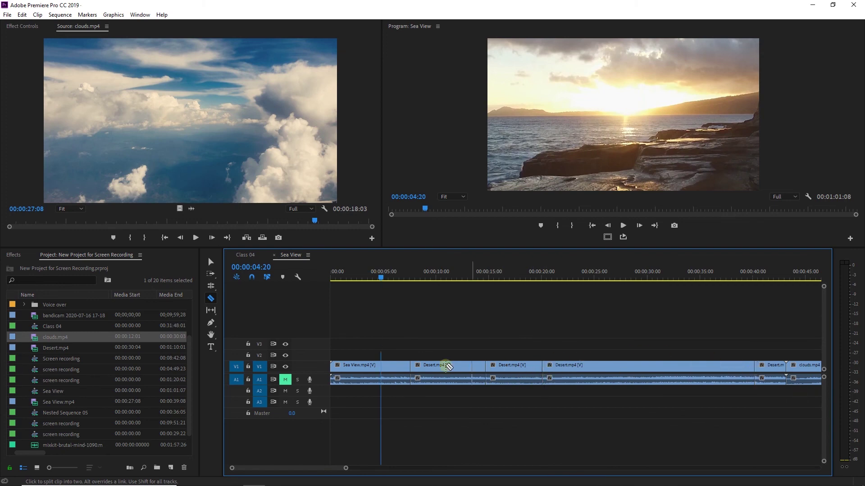
- Split the Sea View clip with the Razor tool at 00:00:04:20 and 00:00:02:02, and save the project
{"action": "key", "text": "equal"}
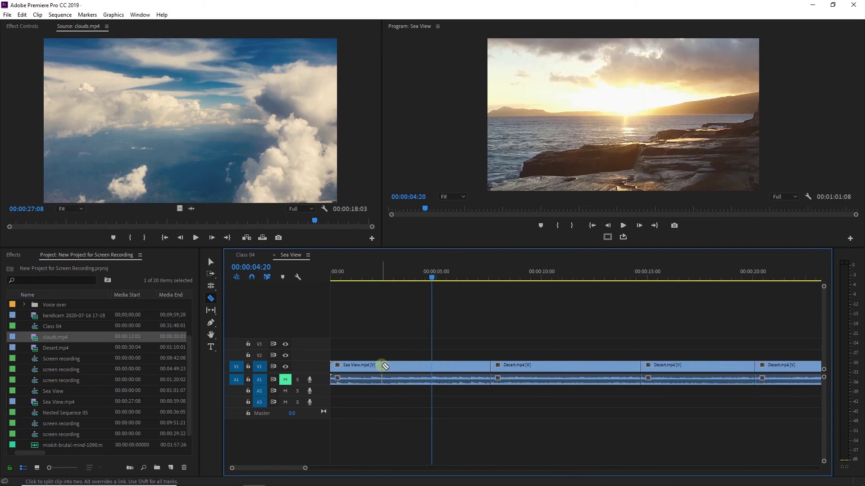
{"action": "left_click", "coordinate": [432, 370]}
{"action": "left_click", "coordinate": [360, 276]}
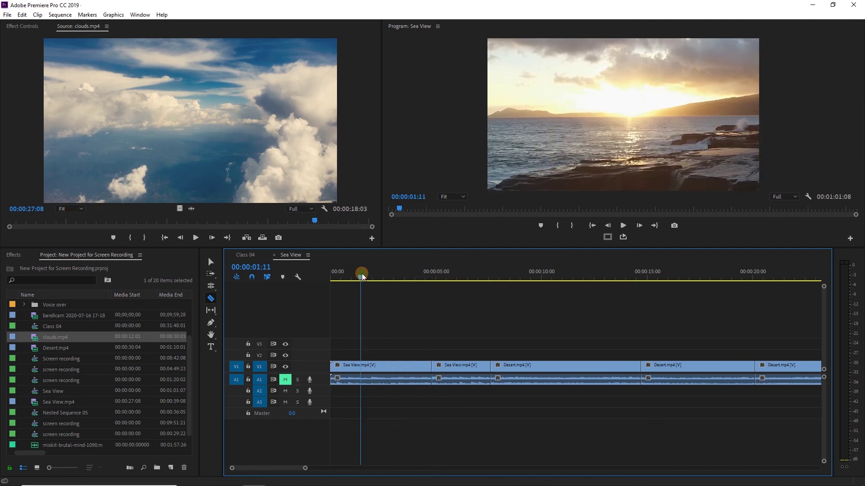
{"action": "key", "text": "equal"}
{"action": "left_click_drag", "start_coordinate": [374, 278], "coordinate": [561, 330]}
{"action": "key", "text": "equal"}
{"action": "key", "text": "equal"}
{"action": "key", "text": "equal"}
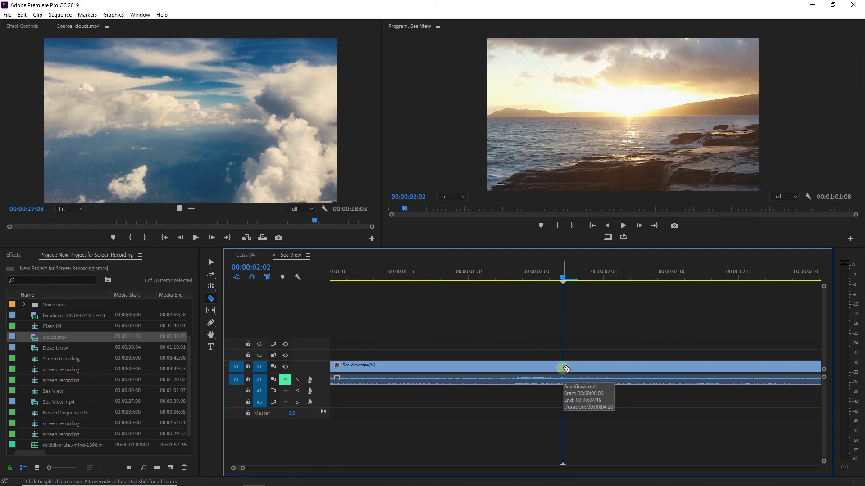
{"action": "left_click", "coordinate": [563, 367]}
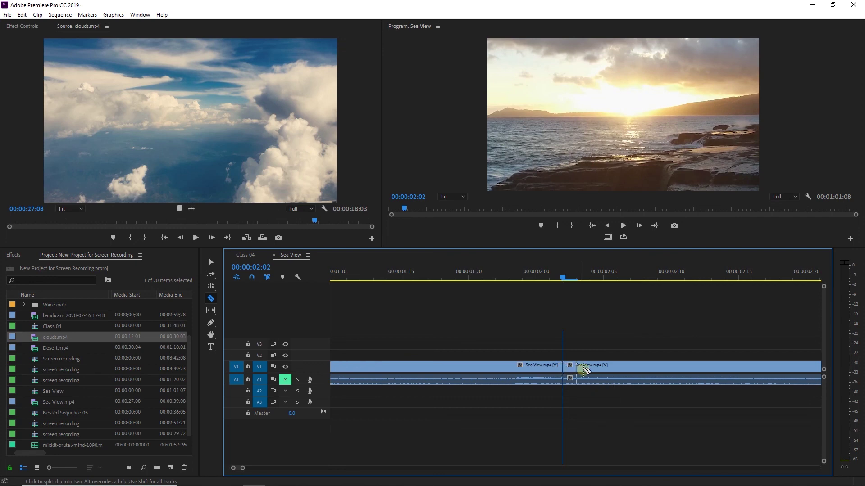
{"action": "key", "text": "minus"}
{"action": "key", "text": "minus"}
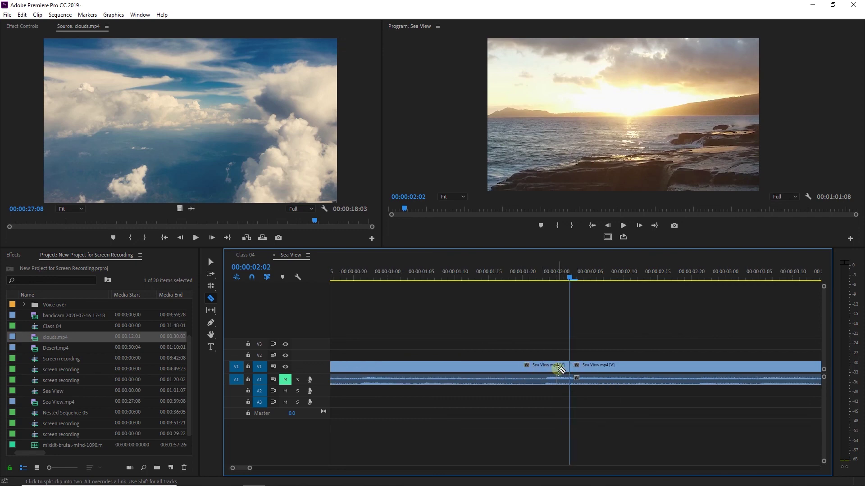
{"action": "key", "text": "v"}
{"action": "key", "text": "minus"}
{"action": "key", "text": "minus"}
{"action": "key", "text": "minus"}
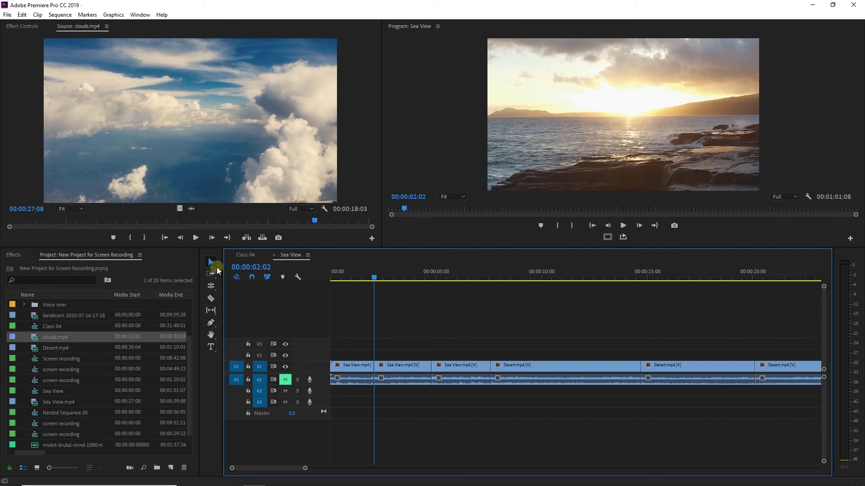
{"action": "key", "text": "ctrl+s"}
- Delete the second and third Sea View pieces, and extend the first piece to the start of Desert
{"action": "left_click_drag", "start_coordinate": [393, 330], "coordinate": [435, 382]}
{"action": "key", "text": "Delete"}
{"action": "left_click_drag", "start_coordinate": [381, 366], "coordinate": [576, 341]}
- Split the Sea View clip with the Razor tool at 00:00:02:15 and 00:00:03:19
{"action": "left_click", "coordinate": [342, 275]}
{"action": "left_click_drag", "start_coordinate": [344, 278], "coordinate": [387, 290]}
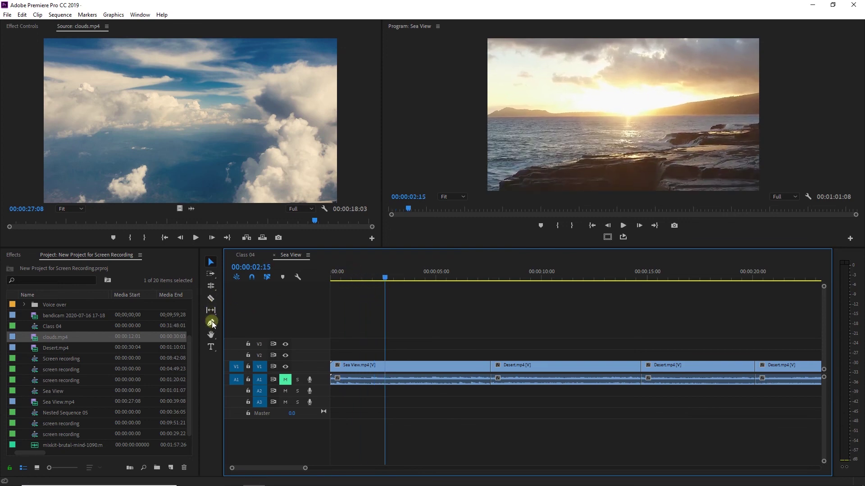
{"action": "left_click", "coordinate": [210, 297]}
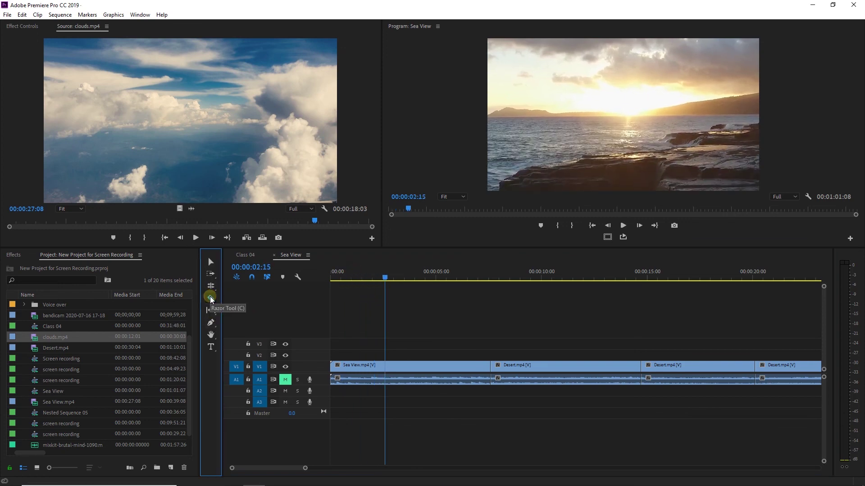
{"action": "left_click", "coordinate": [385, 377]}
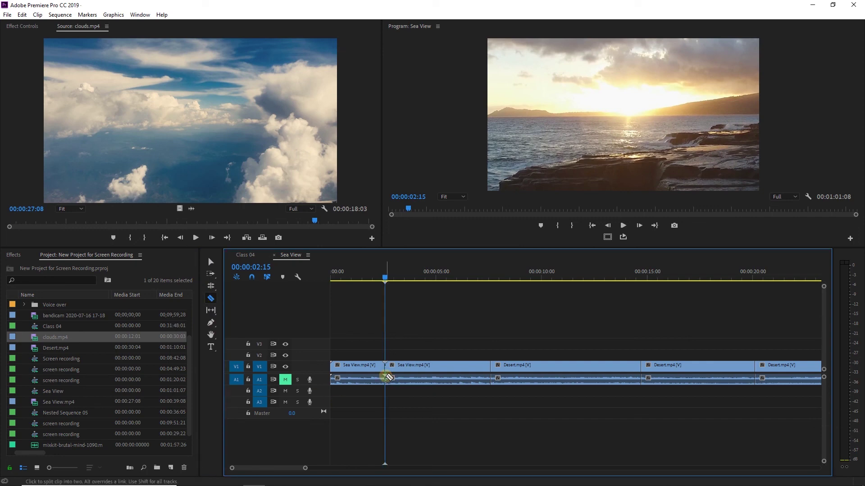
{"action": "left_click_drag", "start_coordinate": [386, 279], "coordinate": [409, 277]}
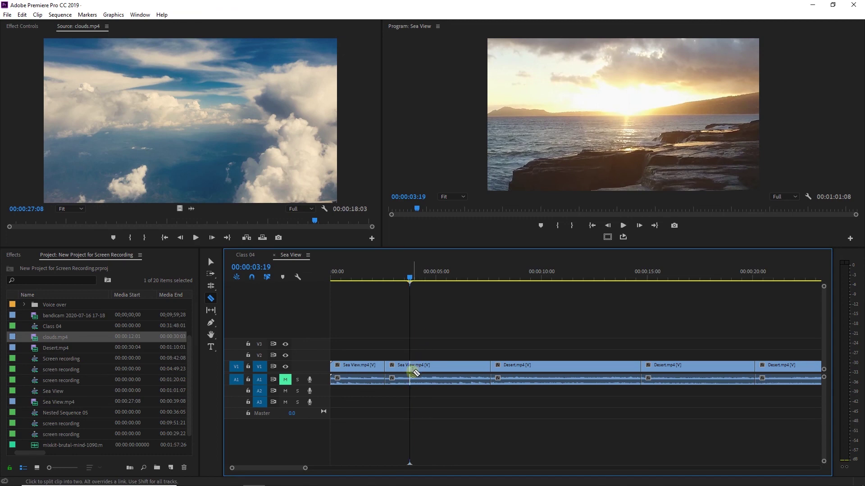
{"action": "left_click", "coordinate": [411, 374]}
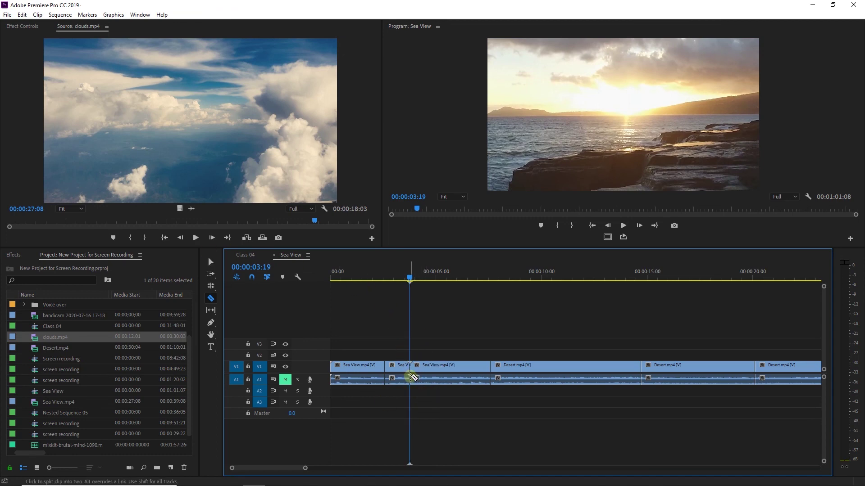
- Ripple-delete the middle Sea View piece with the Selection tool, and place the playhead at 00:00:02:10 just before the cut
{"action": "left_click", "coordinate": [210, 262]}
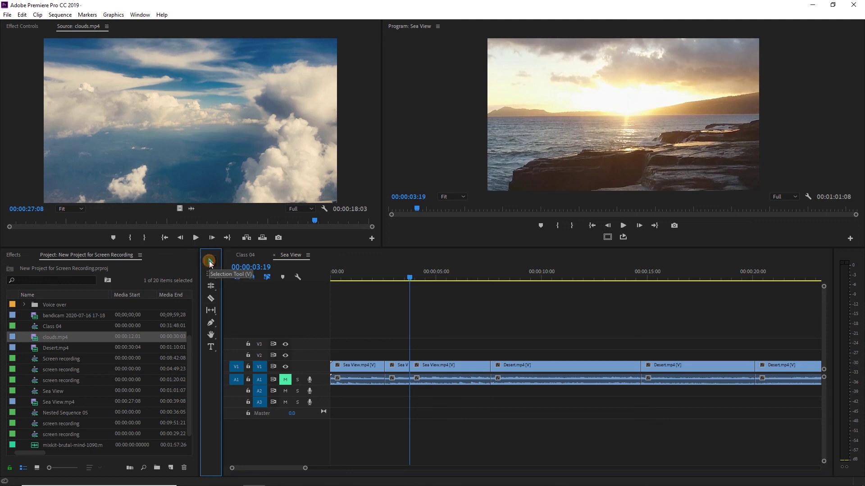
{"action": "left_click_drag", "start_coordinate": [387, 344], "coordinate": [402, 380]}
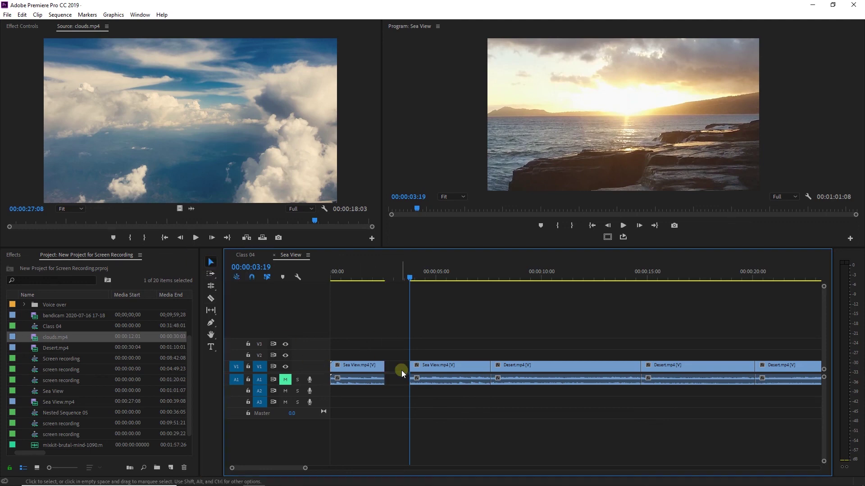
{"action": "key", "text": "shift+Delete"}
{"action": "left_click_drag", "start_coordinate": [366, 286], "coordinate": [383, 281]}
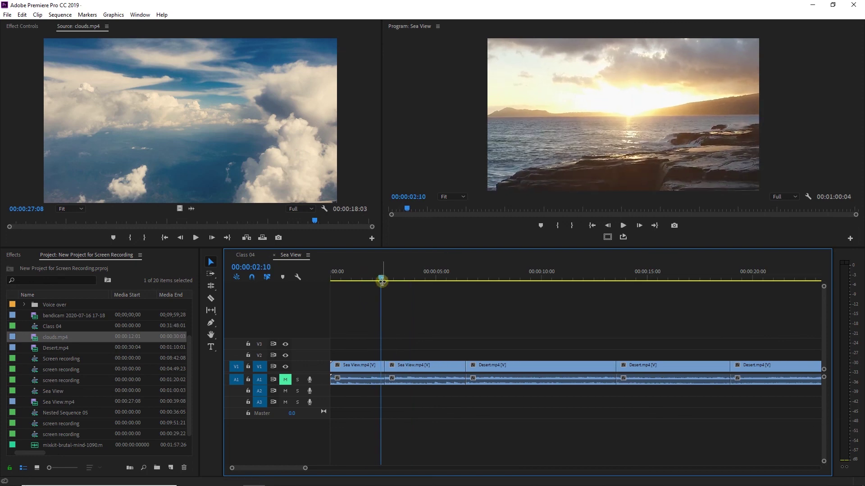